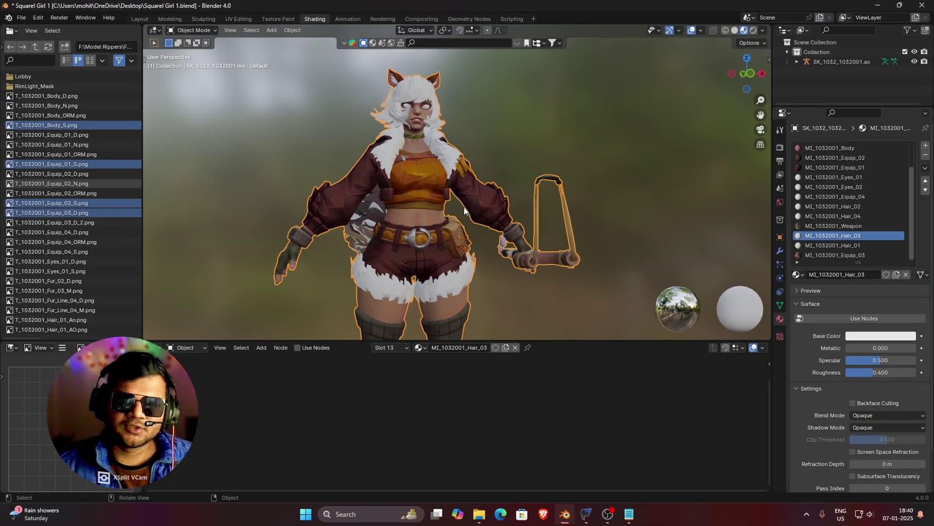
# - Examine the squirrel character model from several angles, checking the untextured white hair, fur and eyes
pyautogui.moveTo(463, 217); pyautogui.dragTo(468, 165, button='middle')
pyautogui.scroll(5, 445, 210)
pyautogui.scroll(-4, 499, 246)
pyautogui.scroll(3, 492, 250)
pyautogui.moveTo(386, 207); pyautogui.dragTo(495, 157, button='middle')
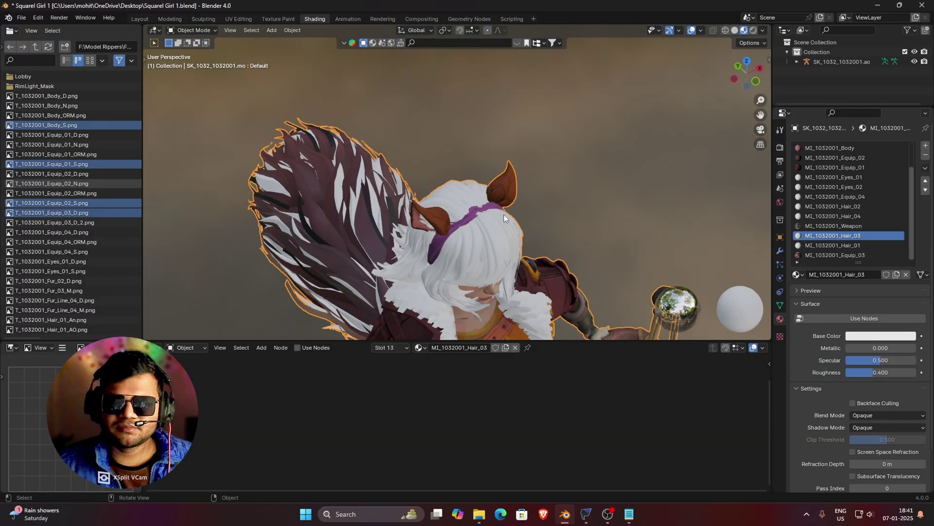
pyautogui.moveTo(504, 214); pyautogui.dragTo(483, 189, button='middle')
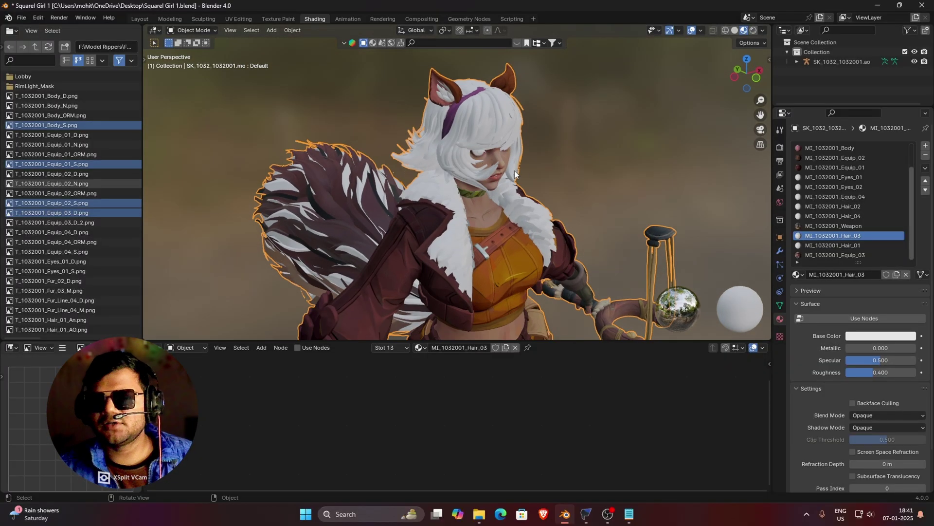
pyautogui.moveTo(515, 170); pyautogui.dragTo(628, 259, button='middle')
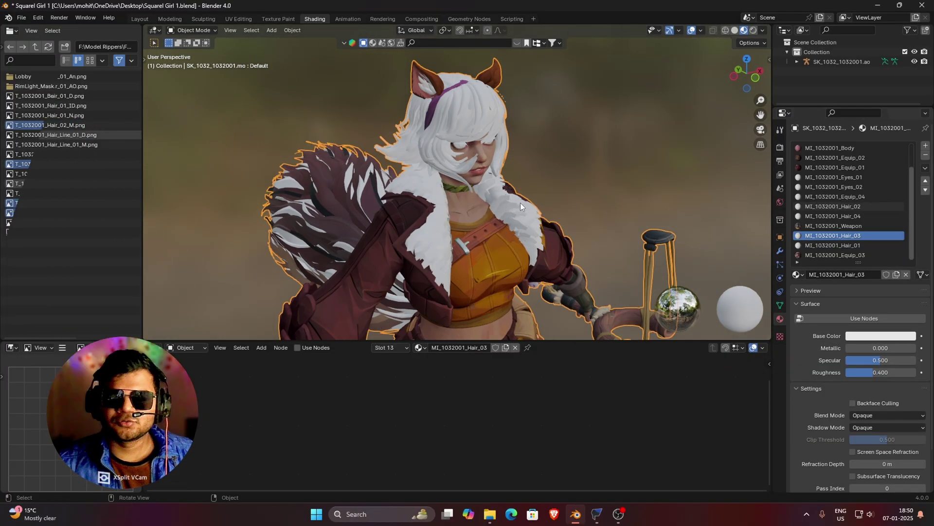
pyautogui.moveTo(521, 203); pyautogui.dragTo(500, 189, button='middle')
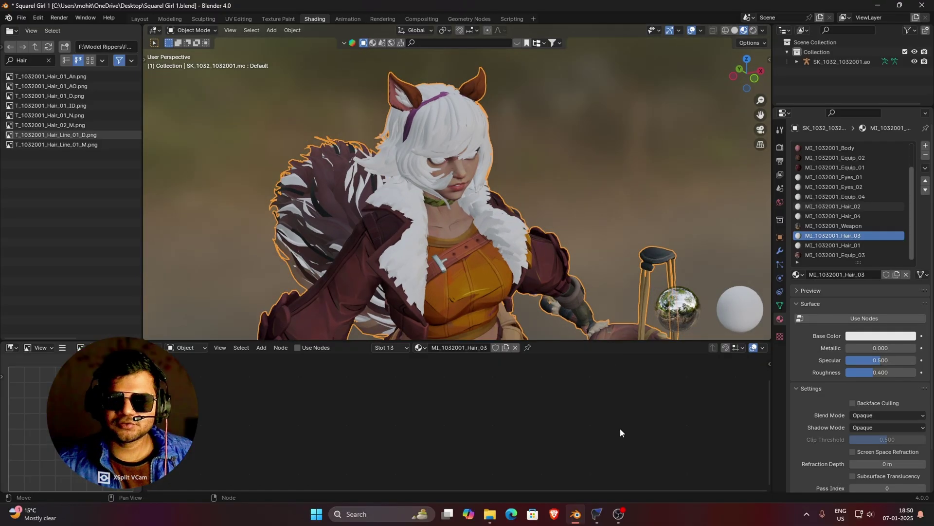
# - Switch to FModel and save the package properties of character folder 1032 as .json files
pyautogui.click(598, 512)
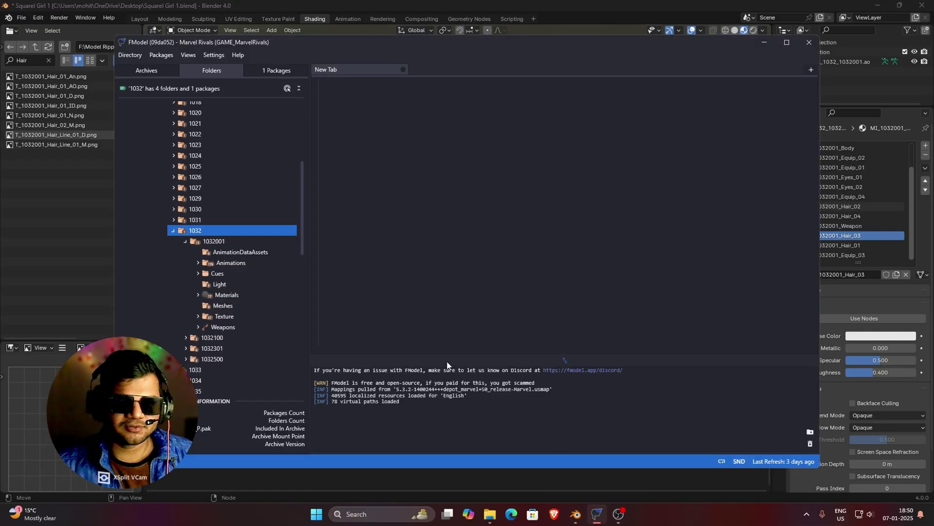
pyautogui.scroll(-1, 207, 243)
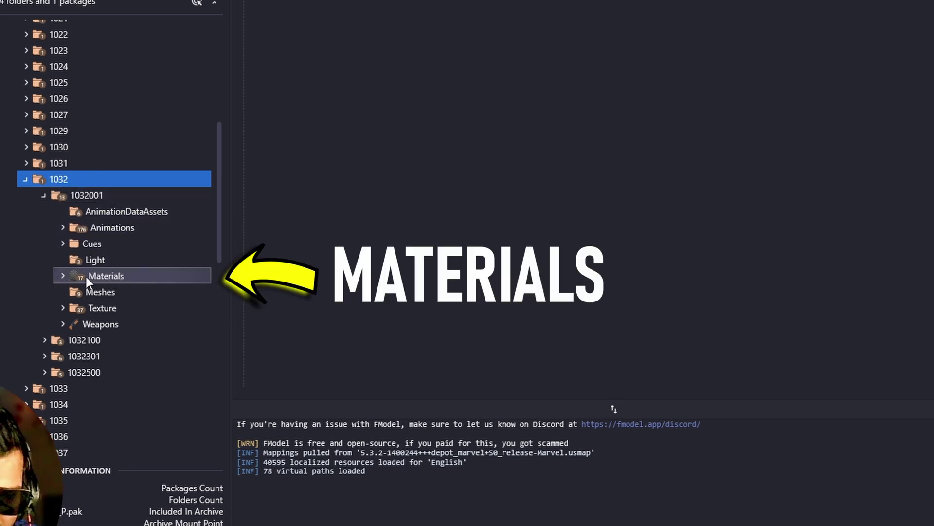
pyautogui.rightClick(139, 276)
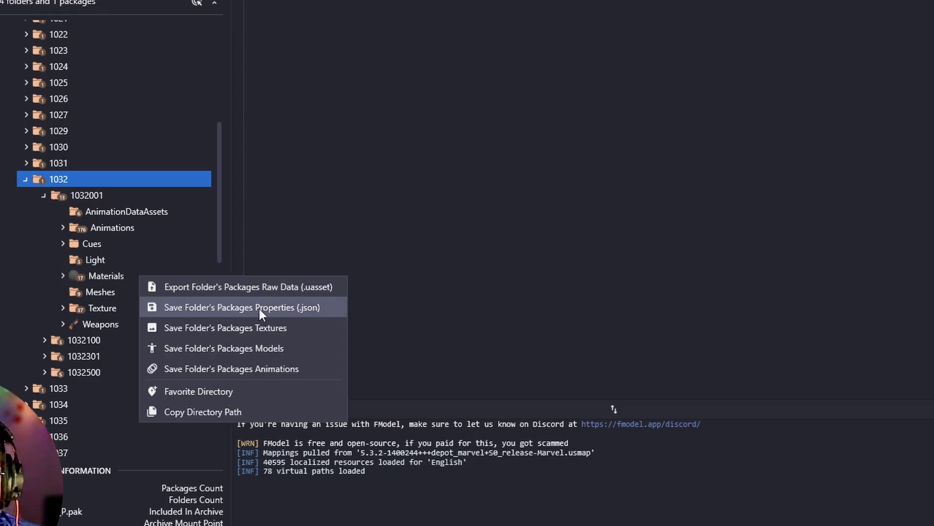
pyautogui.click(287, 307)
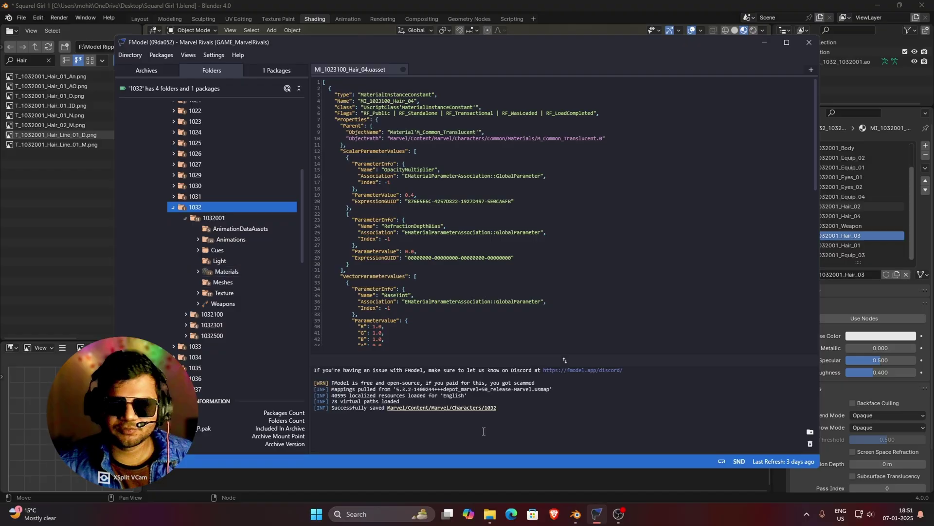
# - Open the export location and browse through Exports, Marvel, Content, Marvel, Characters, 1032 and 1032001 to the Materials folder
pyautogui.click(448, 407)
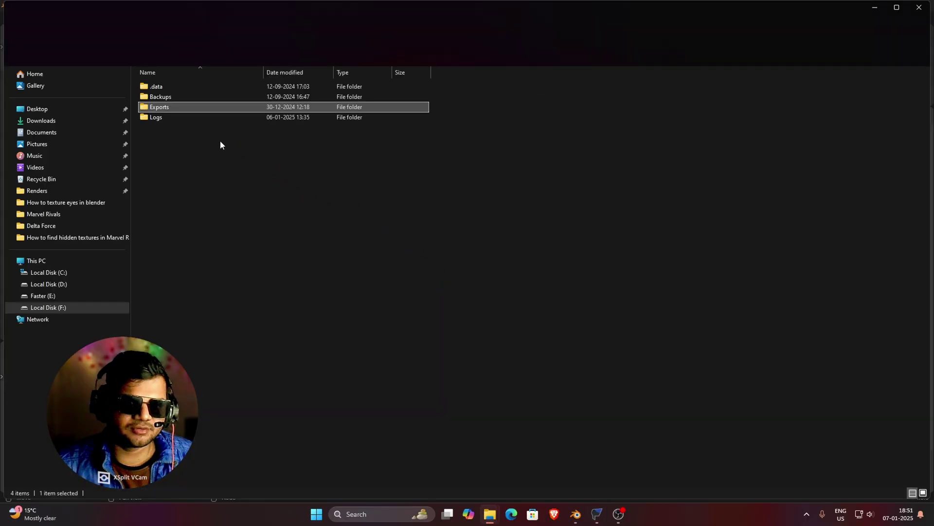
pyautogui.doubleClick(176, 111)
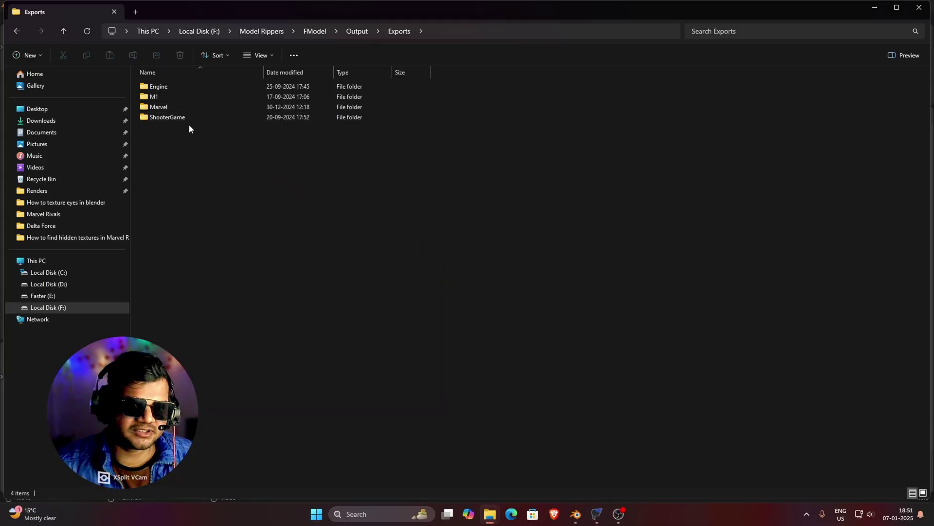
pyautogui.doubleClick(180, 110)
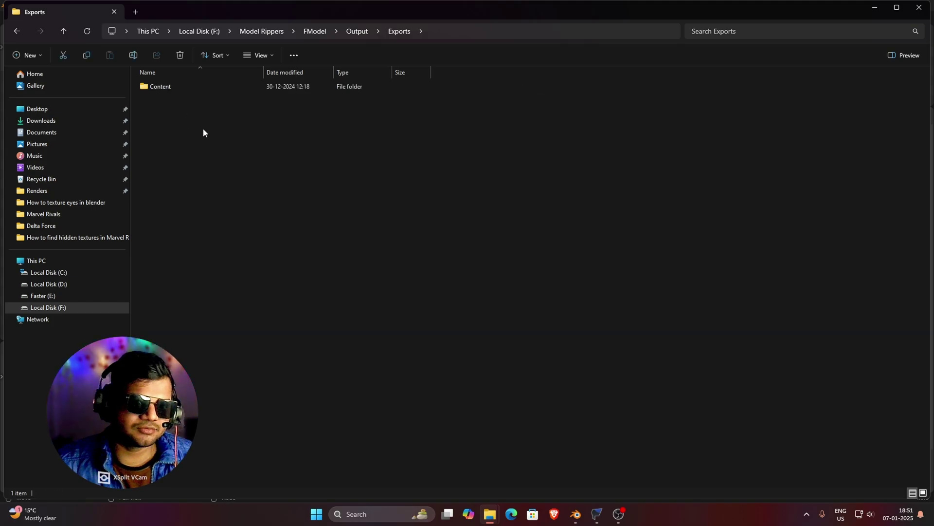
pyautogui.doubleClick(188, 86)
pyautogui.doubleClick(189, 86)
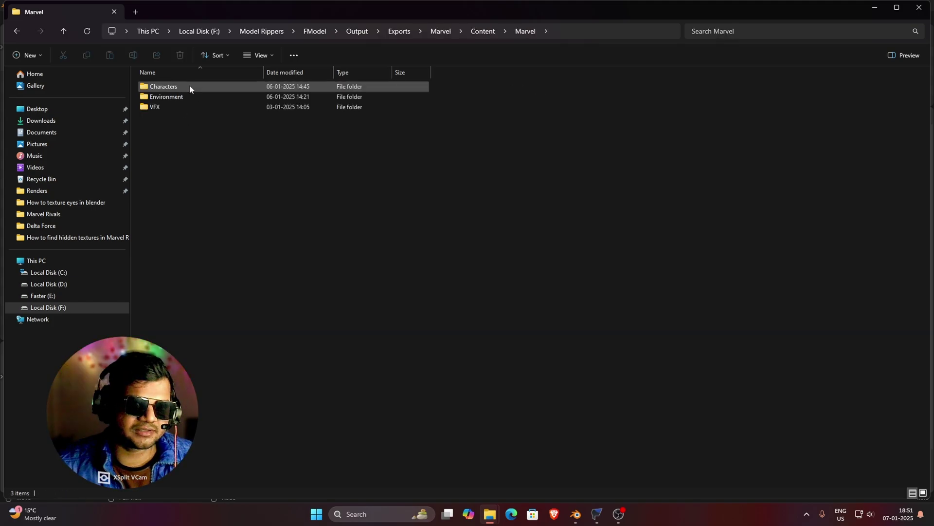
pyautogui.doubleClick(189, 85)
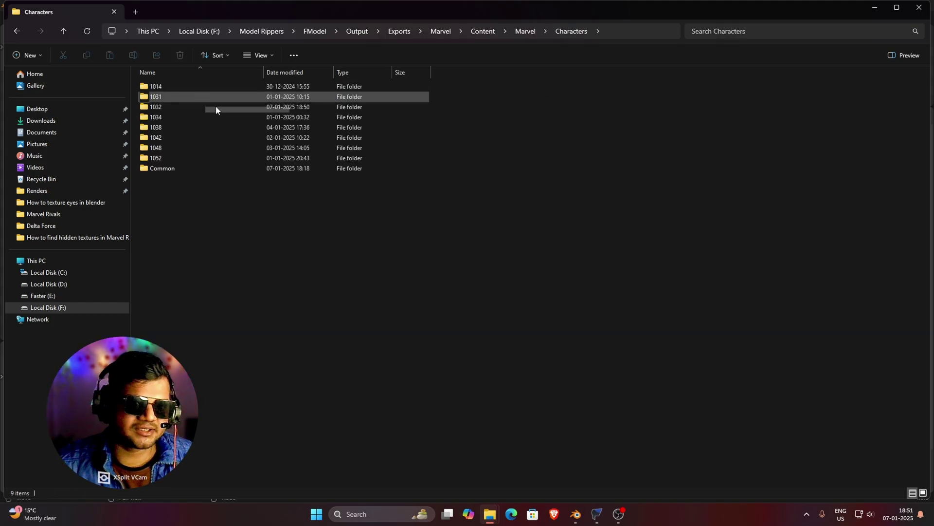
pyautogui.doubleClick(189, 108)
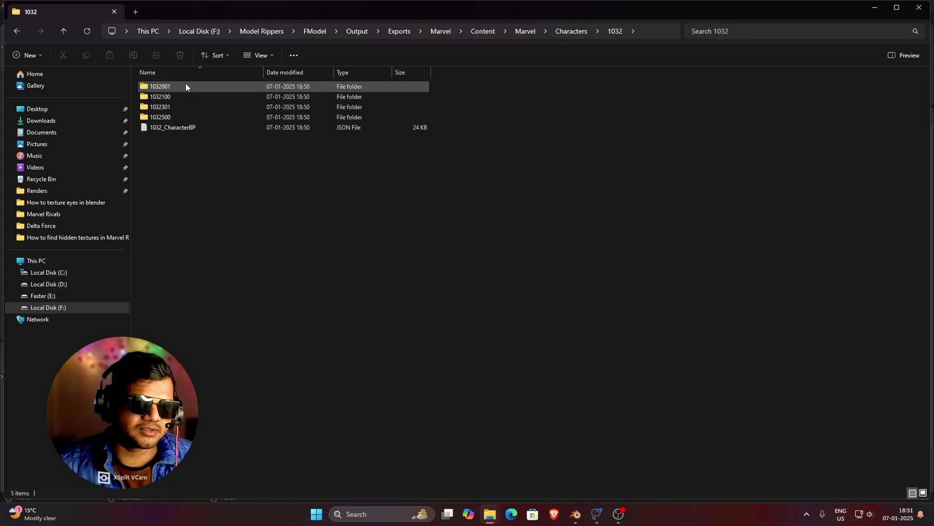
pyautogui.click(186, 86)
pyautogui.doubleClick(185, 86)
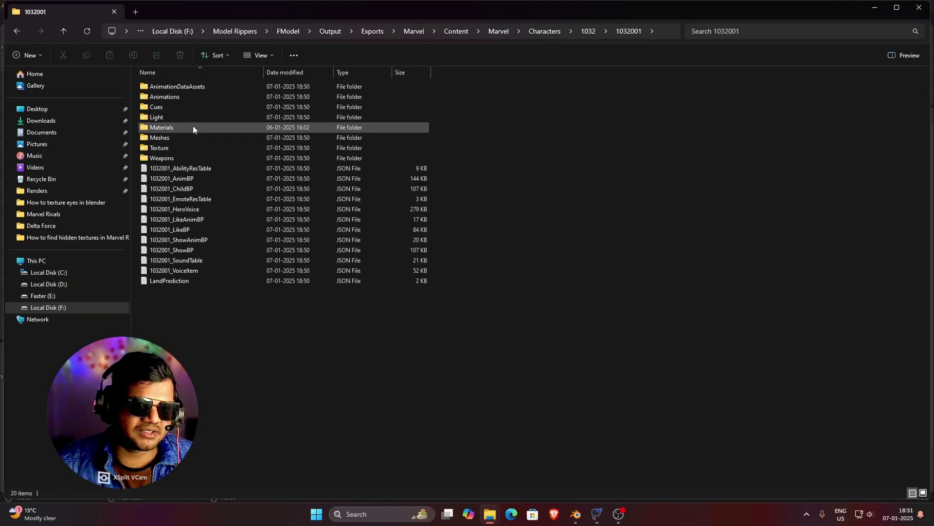
pyautogui.doubleClick(193, 126)
# - Compare the exported material JSON files in the Materials folder with the model's material slots in Blender
pyautogui.moveTo(223, 341); pyautogui.dragTo(226, 93)
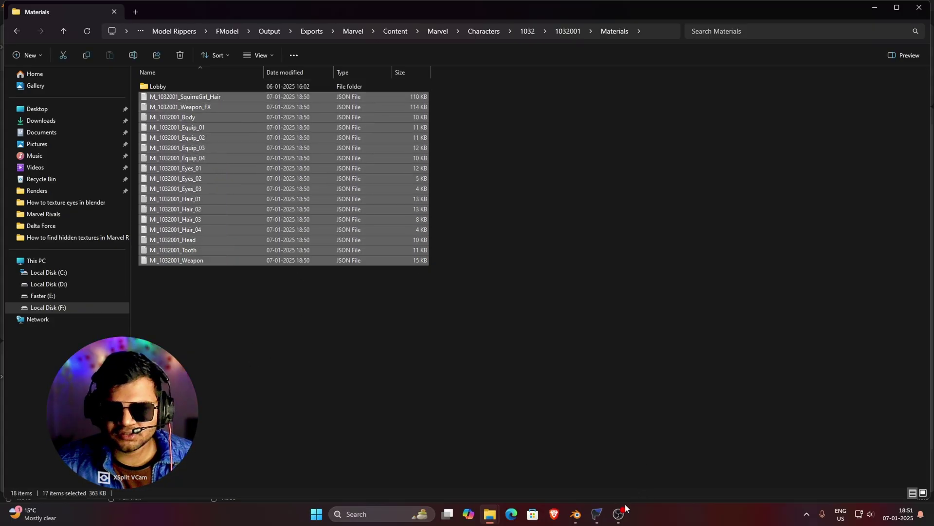
pyautogui.click(576, 514)
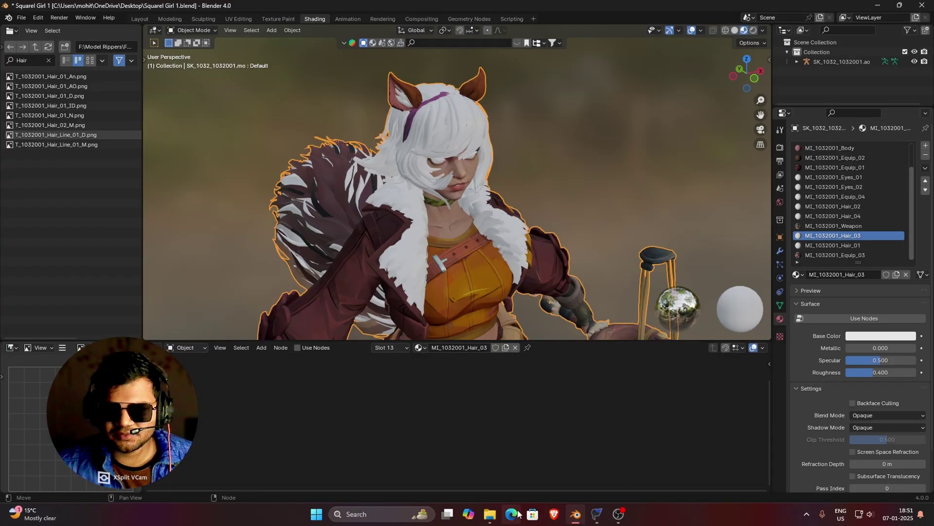
pyautogui.click(542, 456)
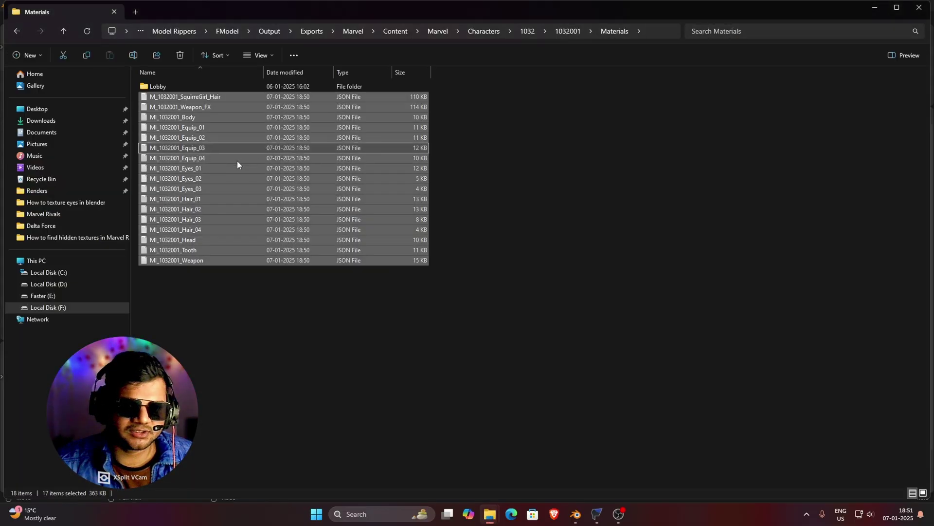
pyautogui.click(291, 290)
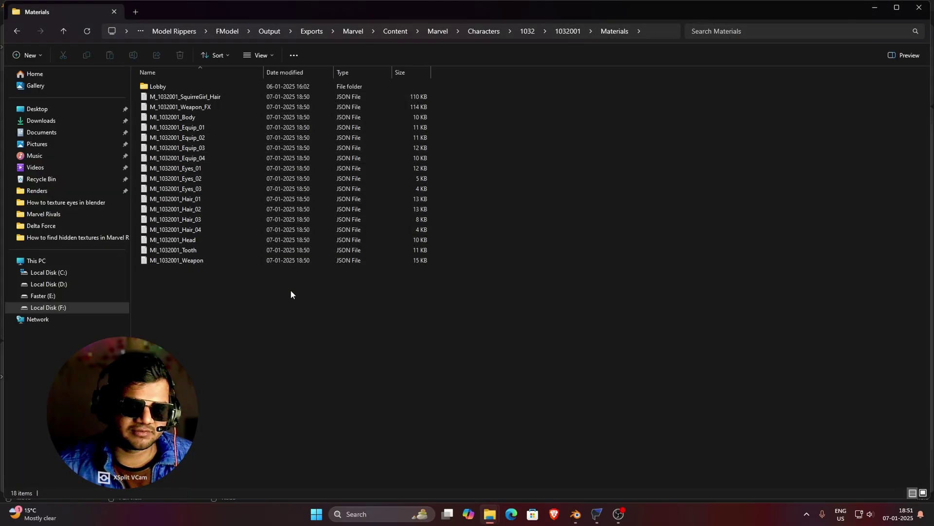
# - Open the MI_1032001_Hair_01 JSON file in Notepad and enlarge its window to full screen
pyautogui.click(198, 202)
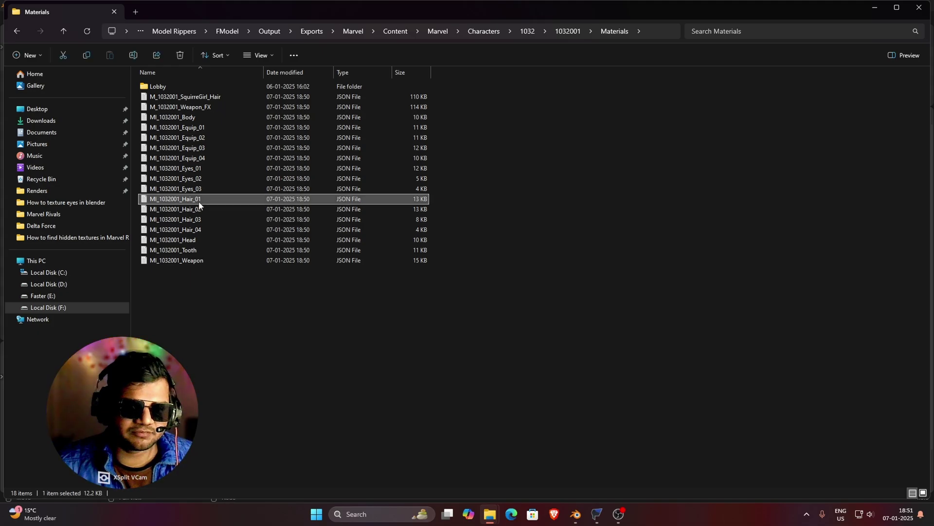
pyautogui.rightClick(215, 204)
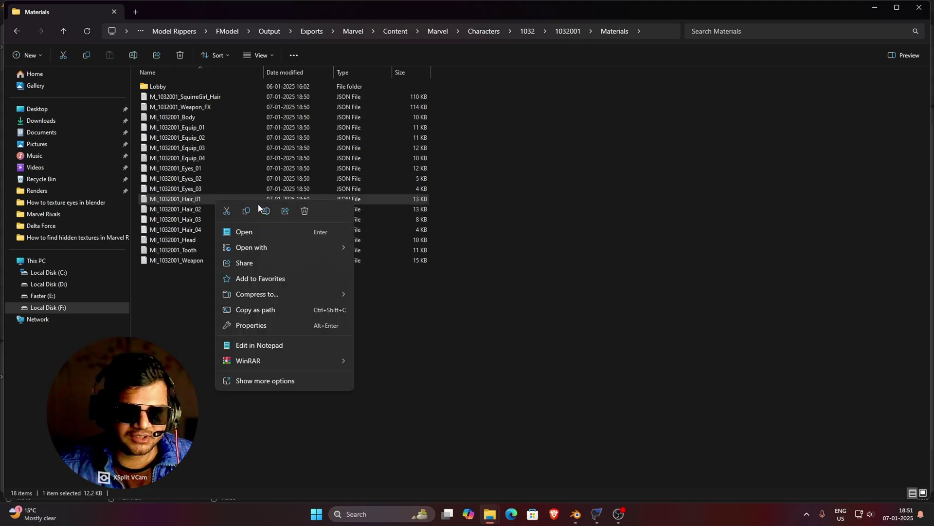
pyautogui.moveTo(278, 251)
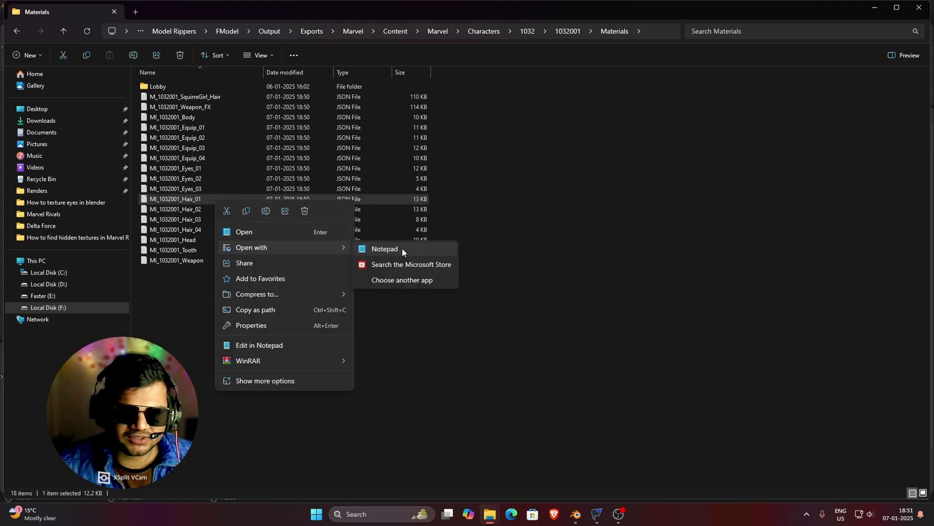
pyautogui.click(385, 249)
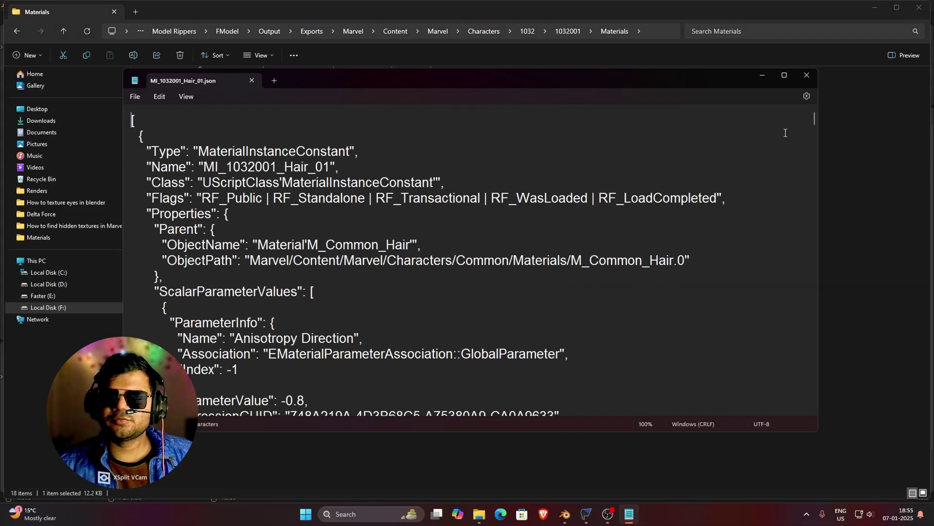
pyautogui.click(784, 75)
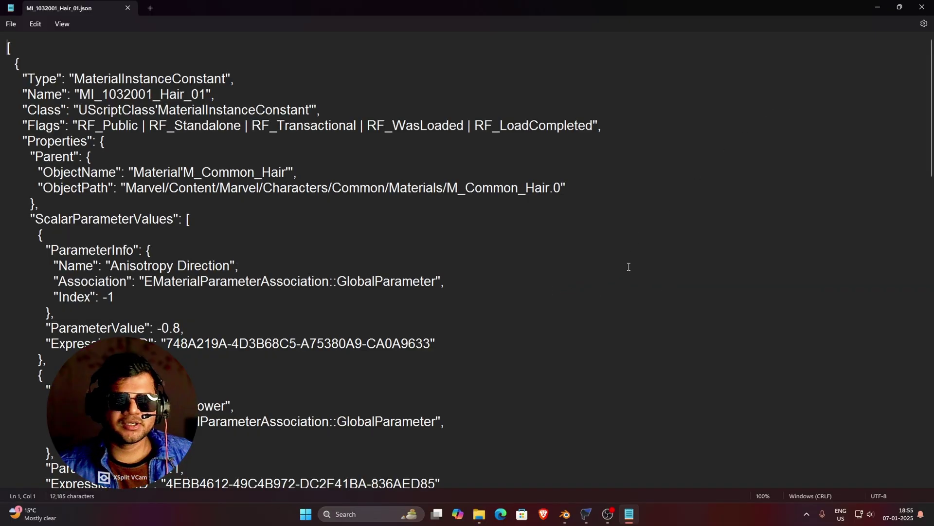
# - Read through the MI_1032001_Hair_01 JSON to find the textures listed under TextureParameterValues
pyautogui.scroll(-20, 629, 267)
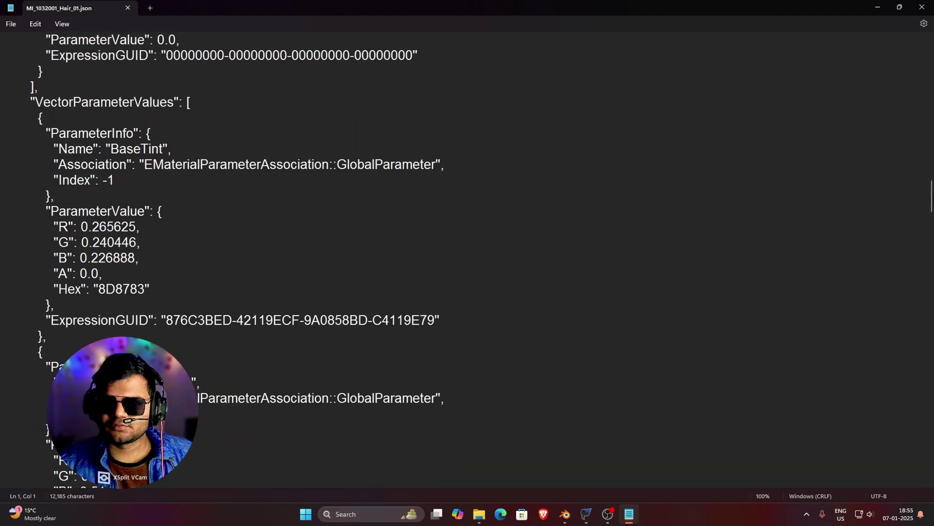
pyautogui.moveTo(931, 197); pyautogui.dragTo(931, 475)
pyautogui.scroll(5, 317, 372)
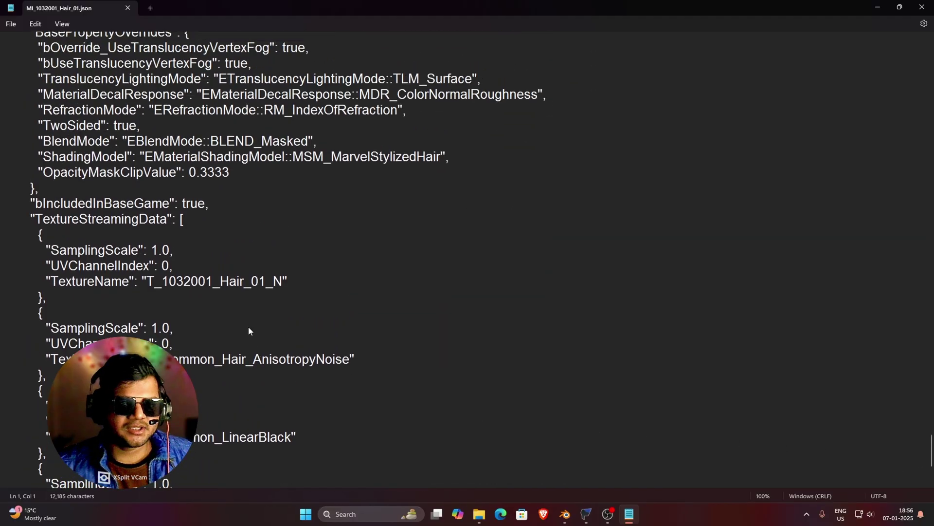
pyautogui.scroll(9, 260, 340)
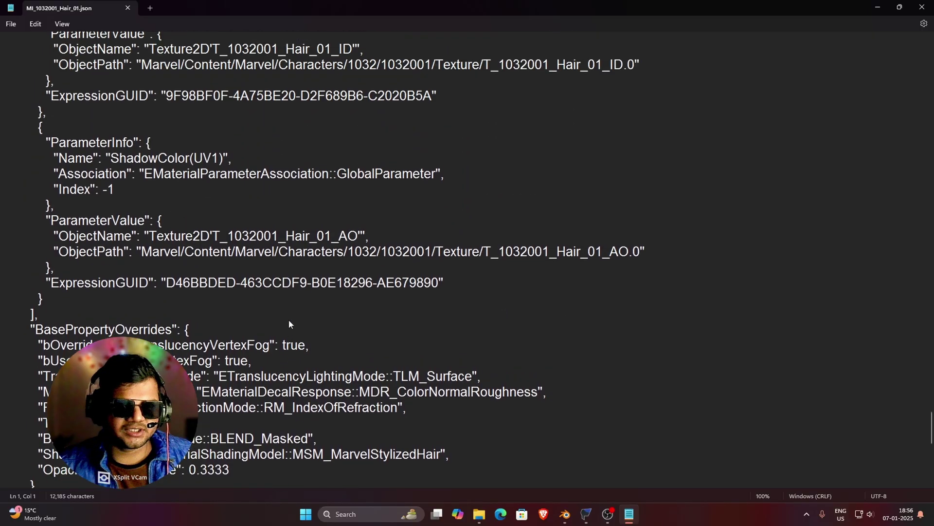
pyautogui.scroll(10, 344, 292)
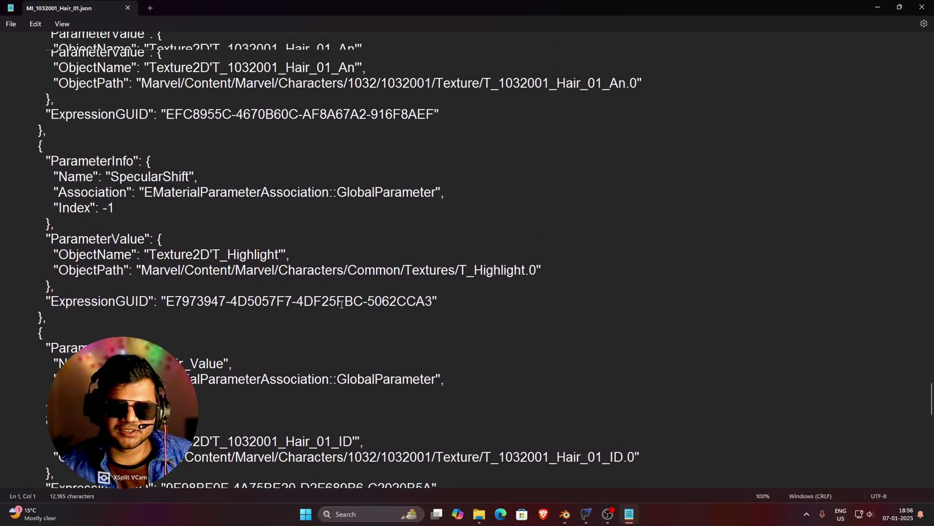
pyautogui.scroll(15, 511, 284)
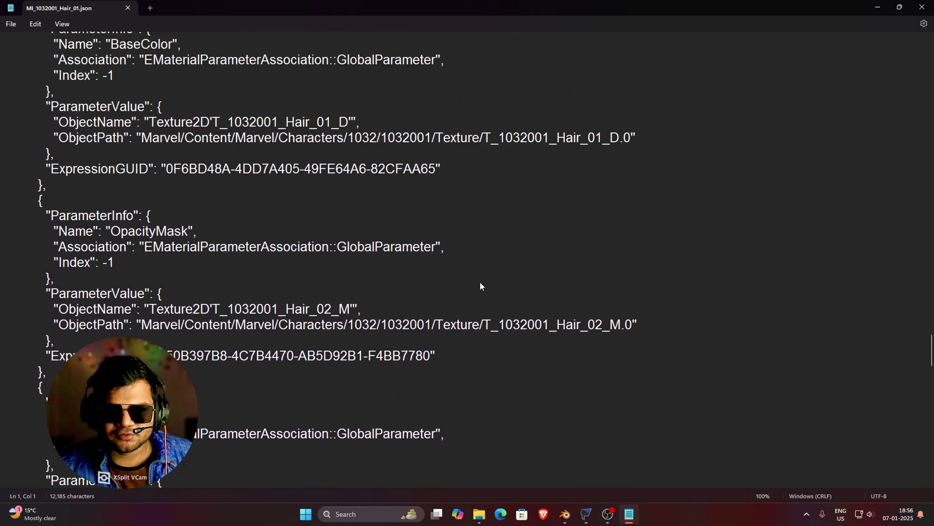
pyautogui.scroll(11, 465, 280)
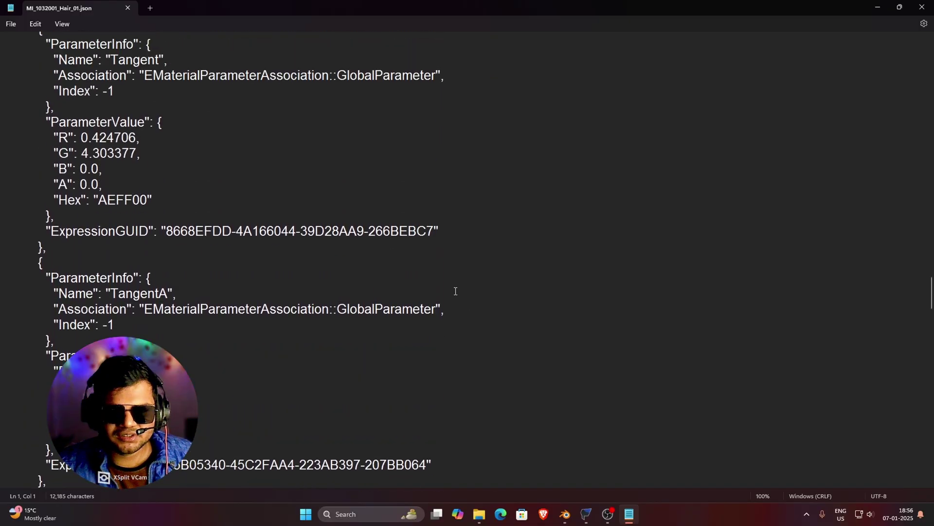
pyautogui.scroll(-10, 455, 295)
pyautogui.scroll(-6, 454, 297)
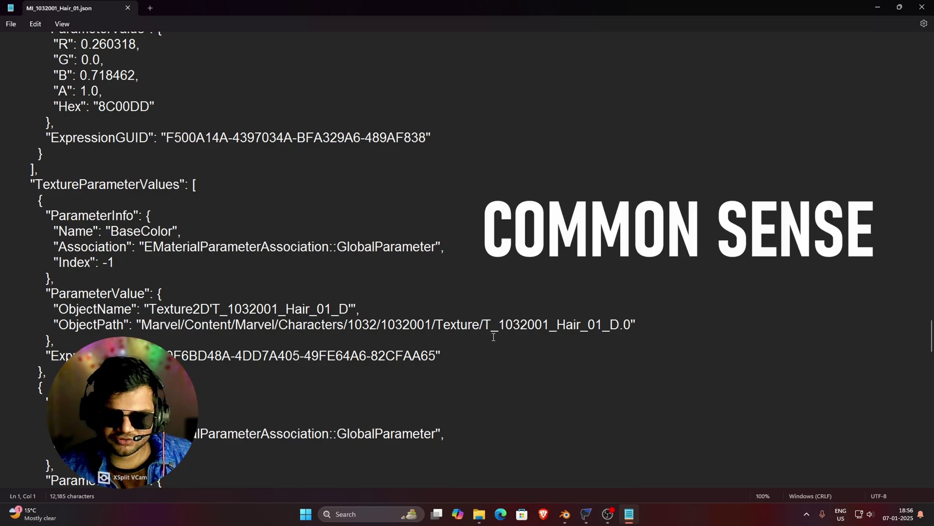
# - Highlight the D suffix in the BaseColor texture path and the M suffix in the OpacityMask texture path
pyautogui.moveTo(483, 330); pyautogui.dragTo(489, 333)
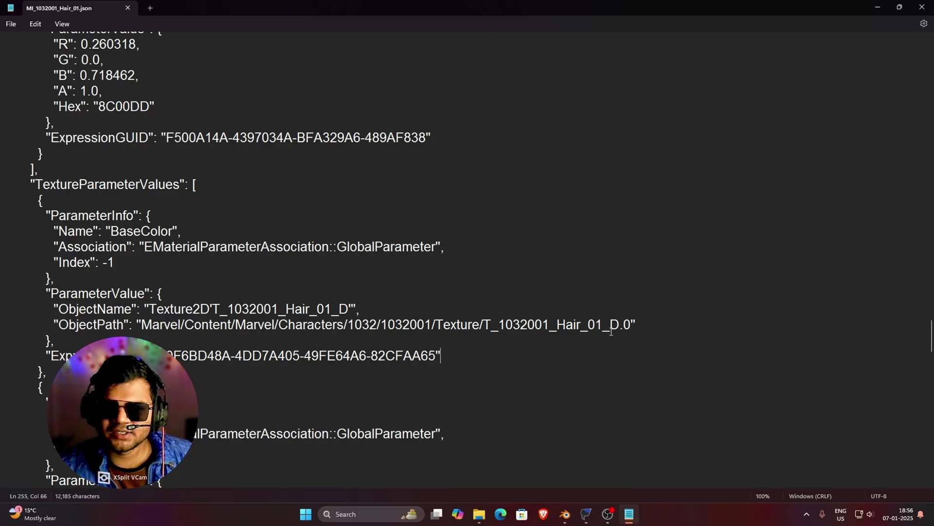
pyautogui.moveTo(611, 329); pyautogui.dragTo(620, 330)
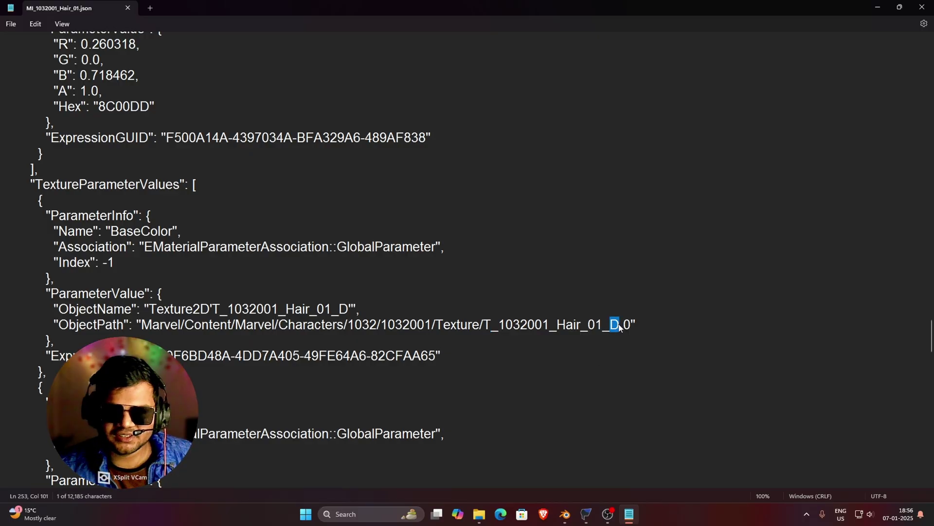
pyautogui.scroll(-3, 566, 372)
pyautogui.moveTo(610, 372)
pyautogui.mouseDown()
pyautogui.moveTo(632, 372)
pyautogui.moveTo(619, 372)
pyautogui.mouseUp()
pyautogui.scroll(-4, 574, 396)
pyautogui.scroll(5, 611, 321)
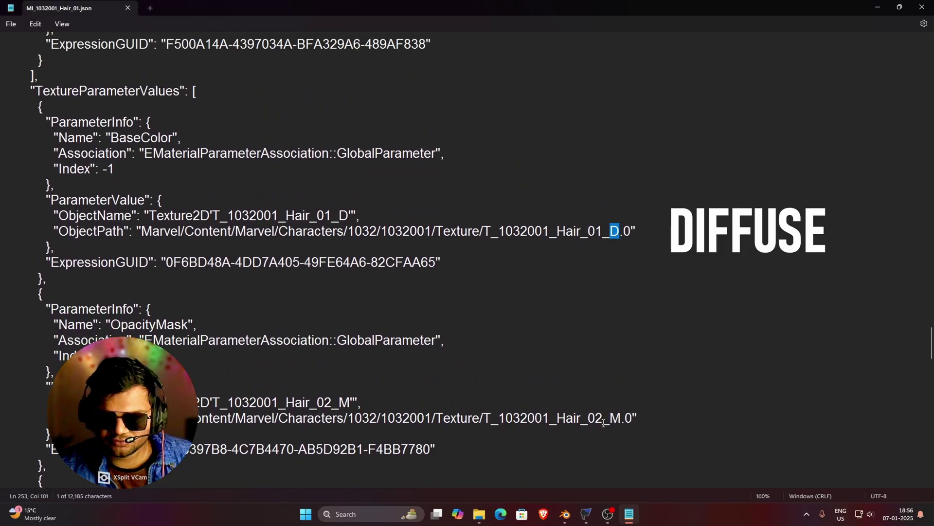
pyautogui.moveTo(609, 418); pyautogui.dragTo(619, 418)
pyautogui.scroll(-5, 612, 404)
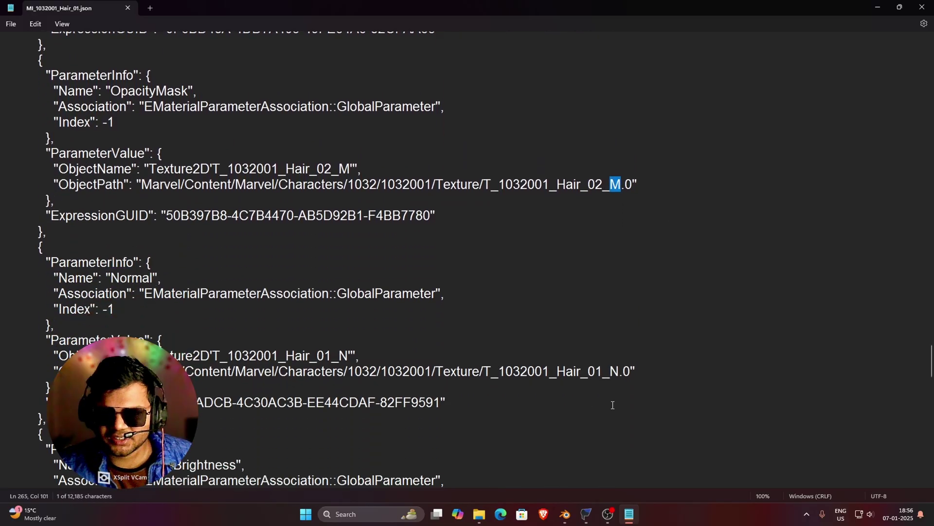
# - Highlight the N suffix in the Normal texture path and return to the BaseColor entry under TextureParameterValues
pyautogui.click(612, 373)
pyautogui.scroll(1, 613, 311)
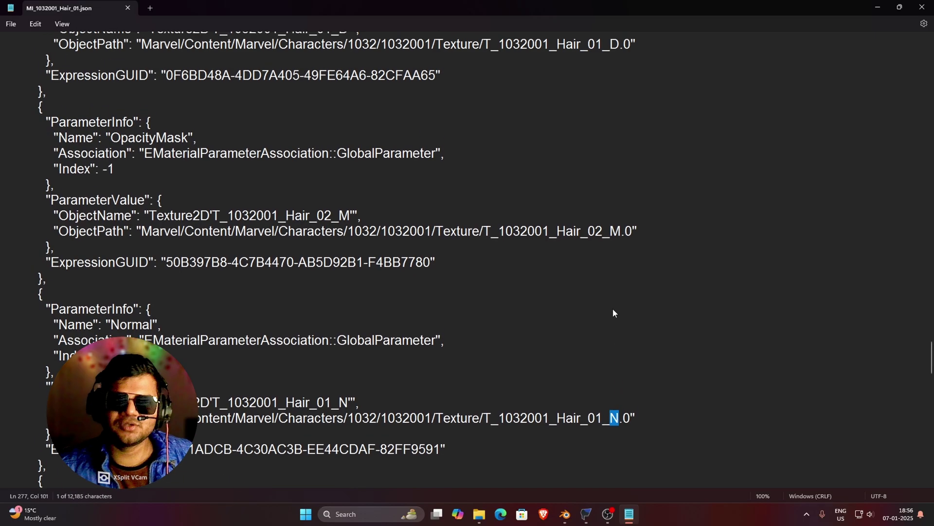
pyautogui.scroll(3, 612, 312)
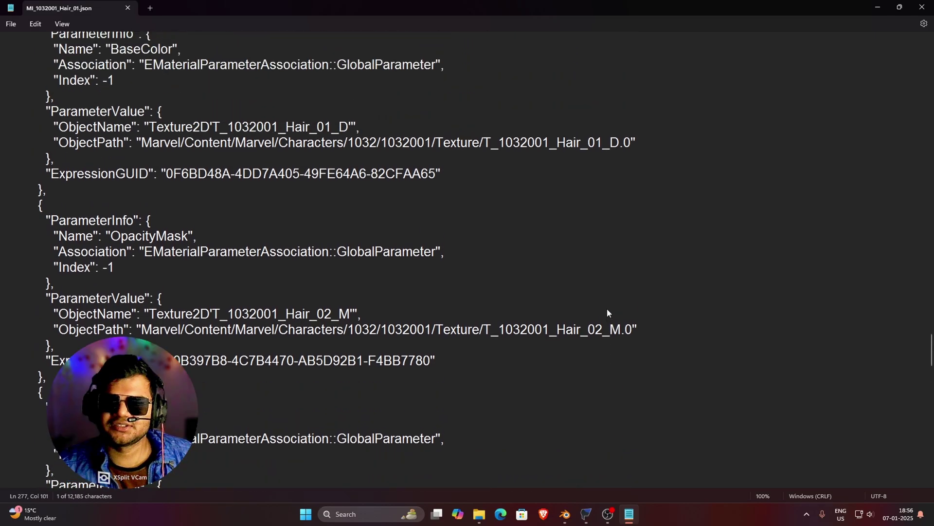
pyautogui.scroll(1, 521, 258)
pyautogui.click(529, 285)
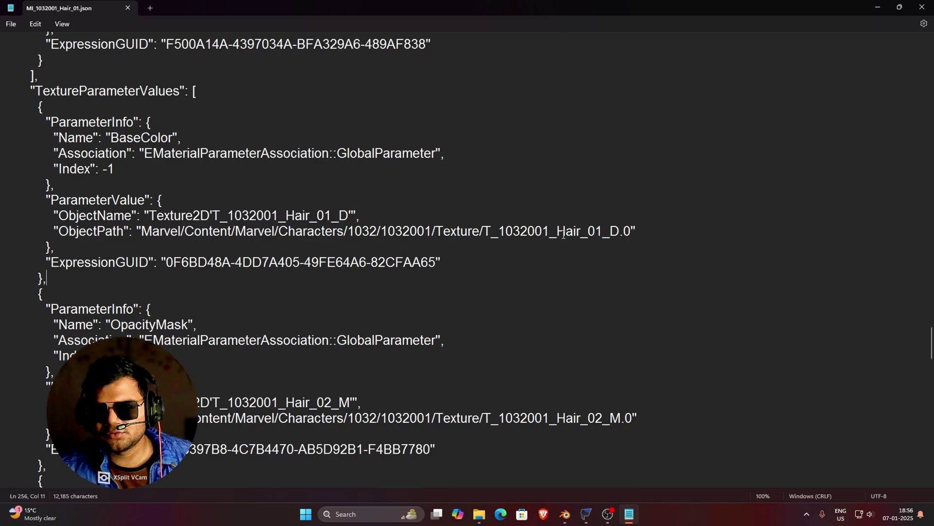
# - Highlight the texture name T_1032001_Hair_01_D in the BaseColor path and the 02 in the OpacityMask texture name T_1032001_Hair_02_M
pyautogui.doubleClick(596, 234)
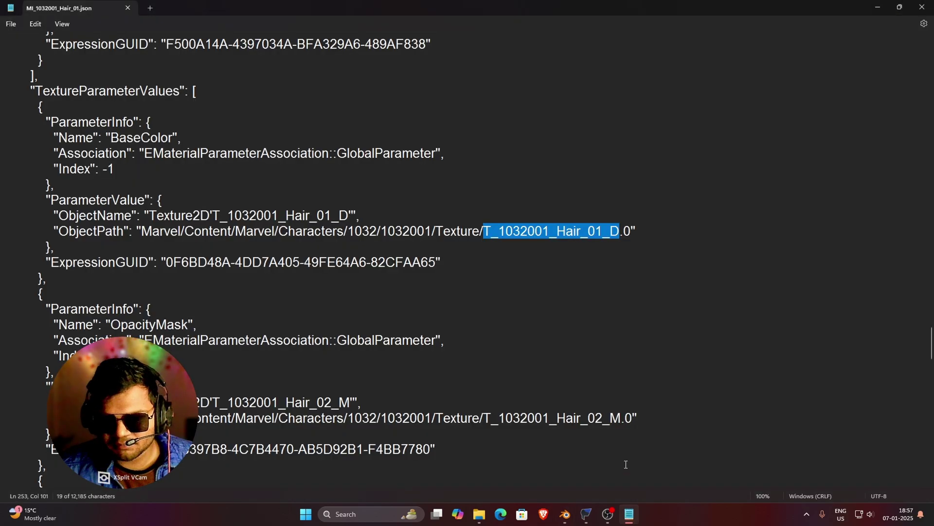
pyautogui.scroll(-2, 561, 295)
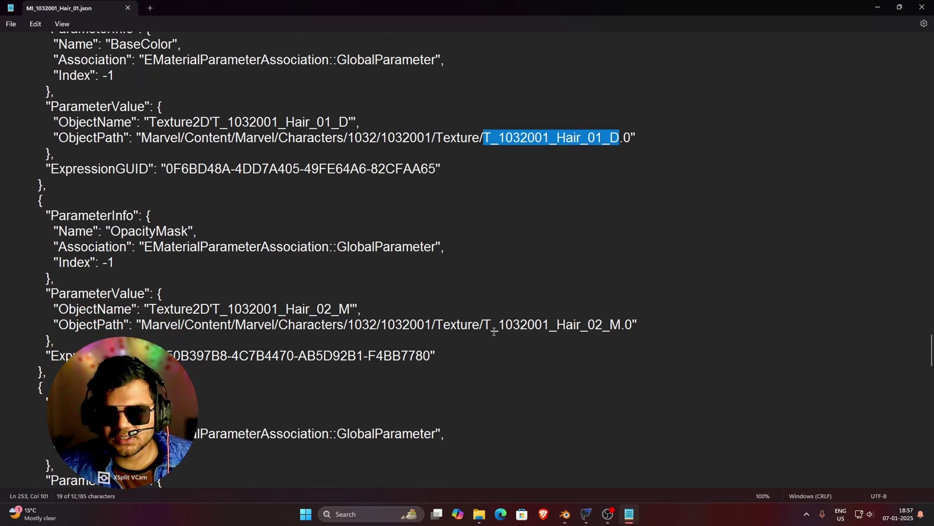
pyautogui.moveTo(492, 332); pyautogui.dragTo(612, 331)
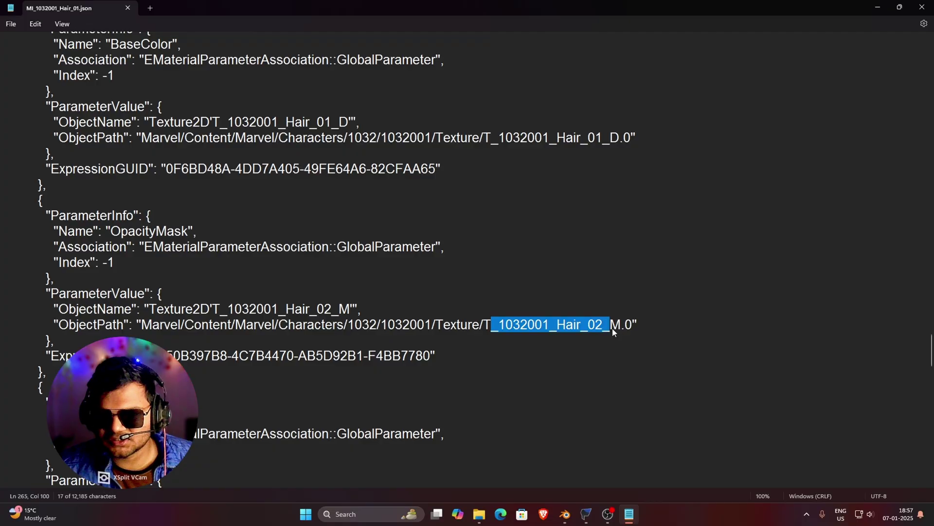
pyautogui.click(594, 360)
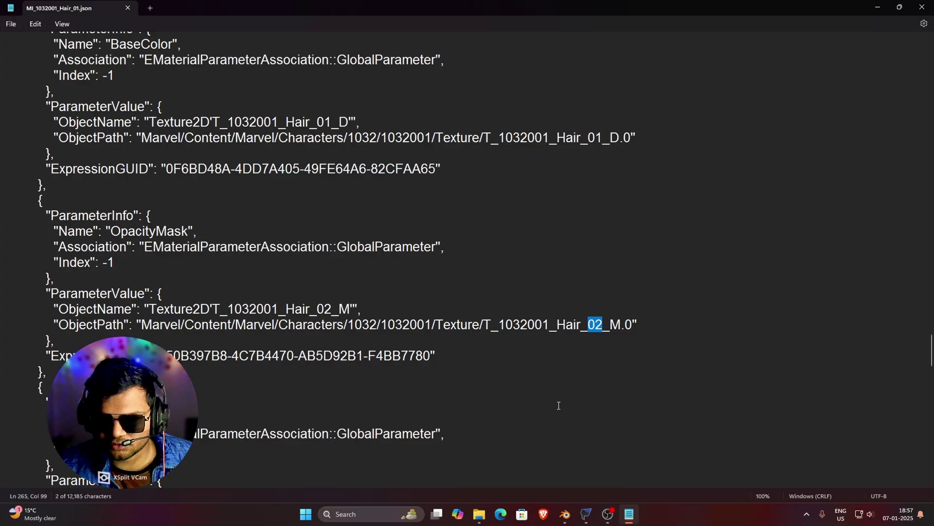
# - Switch to Blender and filter the texture folder's files by "Hair"
pyautogui.click(565, 514)
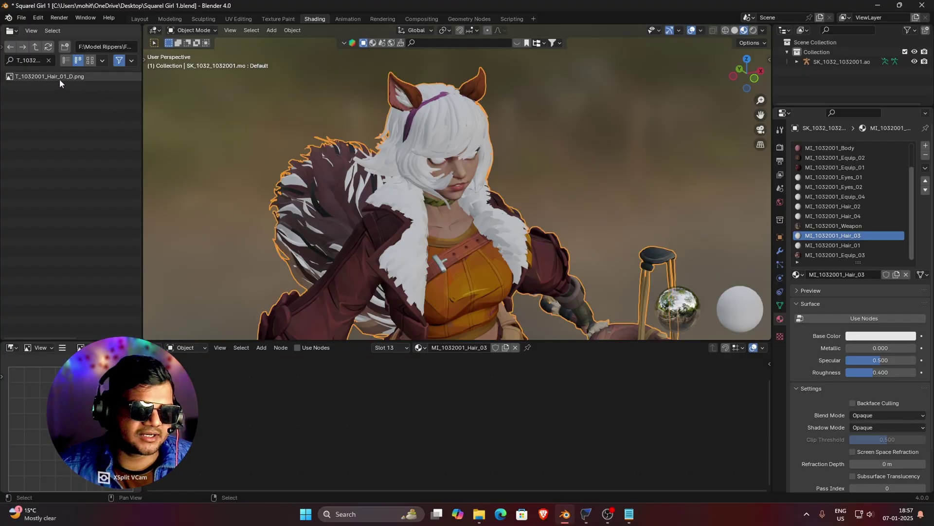
pyautogui.click(49, 60)
pyautogui.click(46, 60)
pyautogui.write('H')
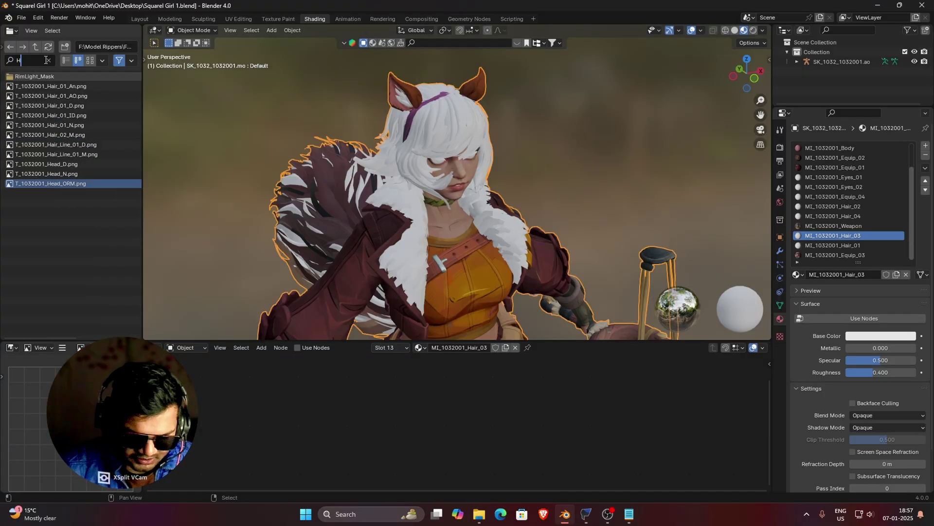
pyautogui.write('air')
pyautogui.press('Return')
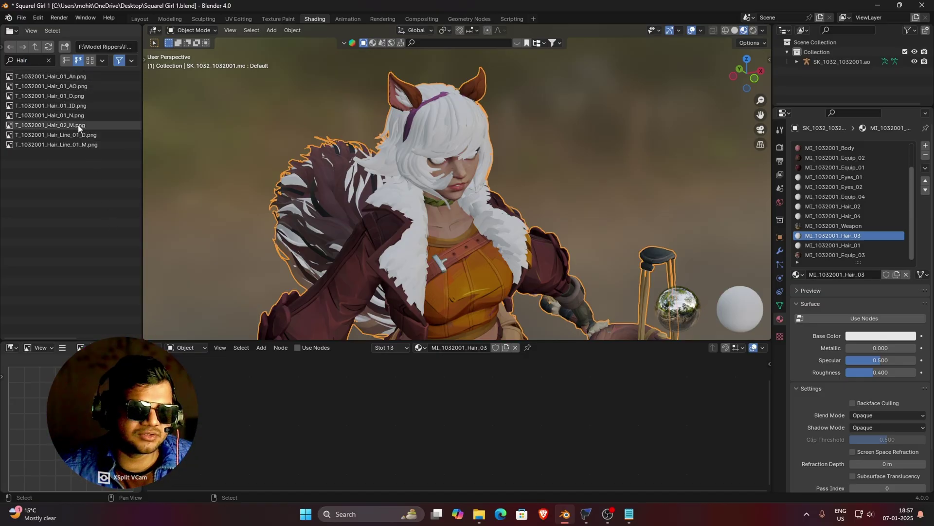
# - Select the MI_1032001_Hair_01 material, enable Use Nodes for it and enlarge the shader node area
pyautogui.scroll(4, 452, 145)
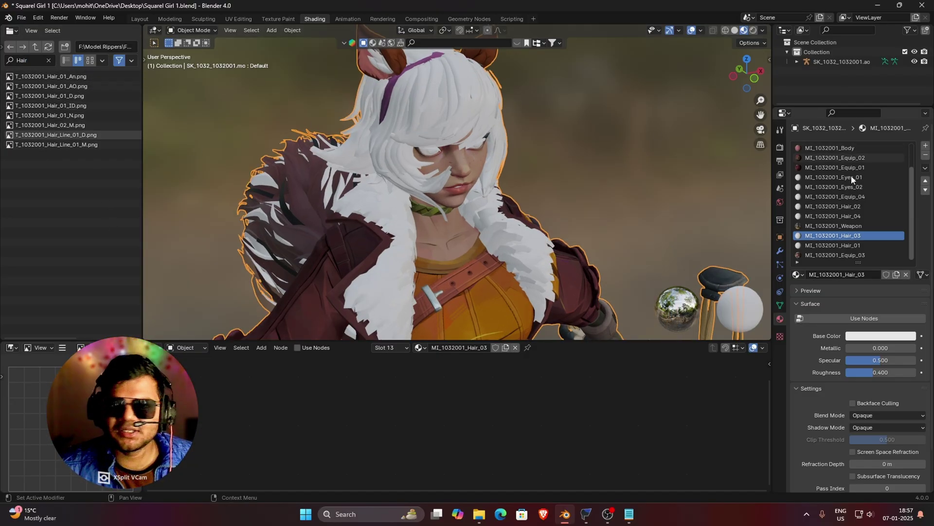
pyautogui.moveTo(359, 180); pyautogui.dragTo(464, 147, button='middle')
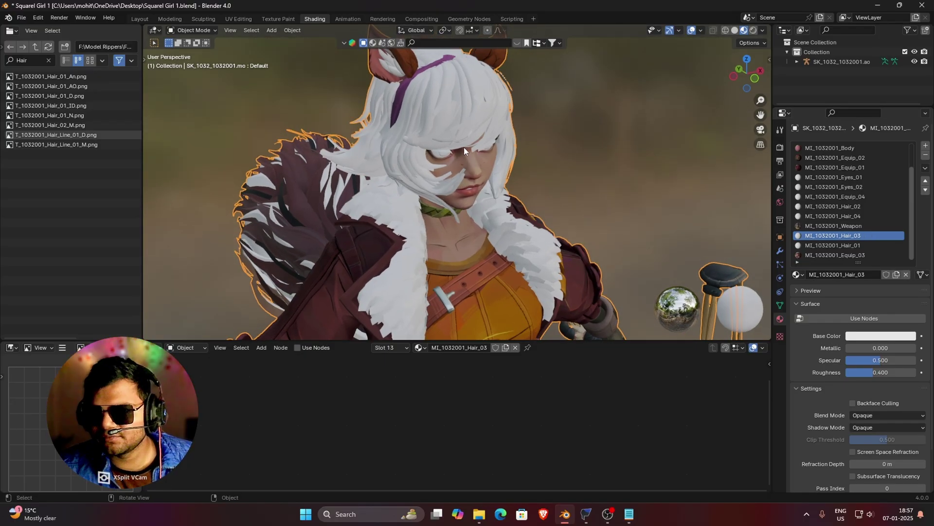
pyautogui.click(847, 245)
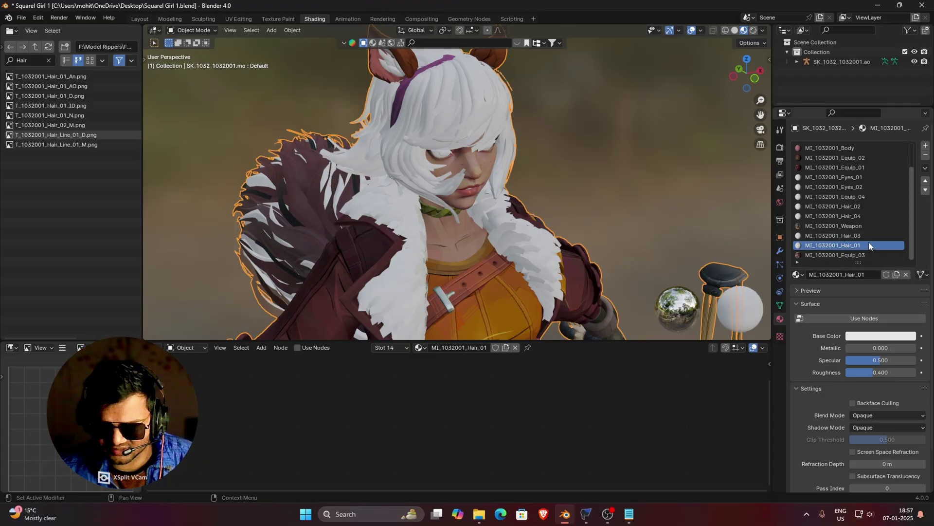
pyautogui.click(297, 348)
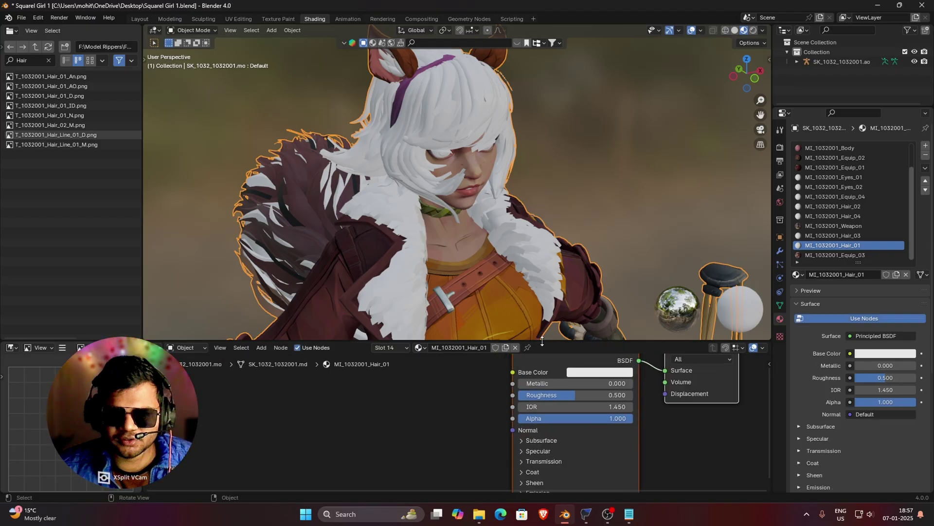
pyautogui.moveTo(544, 342); pyautogui.dragTo(535, 310)
pyautogui.scroll(-1, 531, 380)
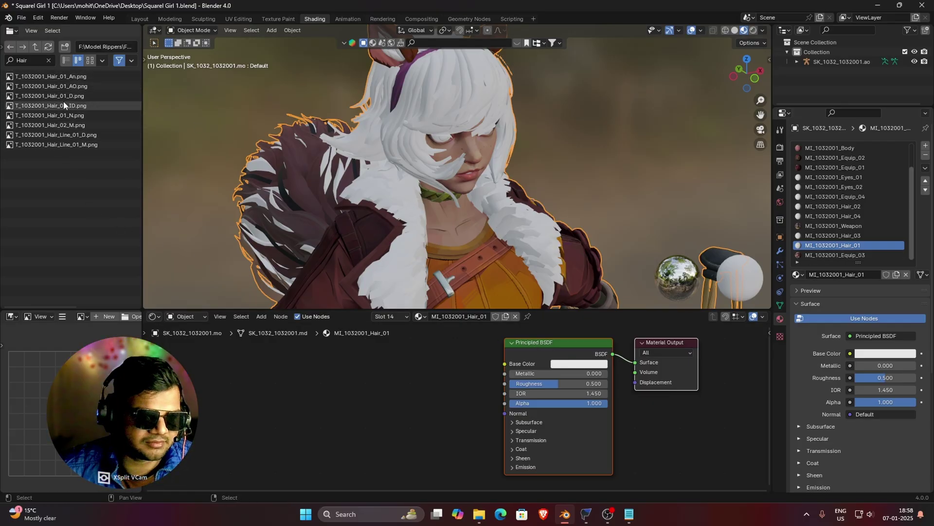
# - Add T_1032001_Hair_01_D.png as an image texture, connect its Color to the Principled BSDF's Base Color, and collapse the node
pyautogui.click(49, 96)
pyautogui.moveTo(49, 96); pyautogui.dragTo(411, 390)
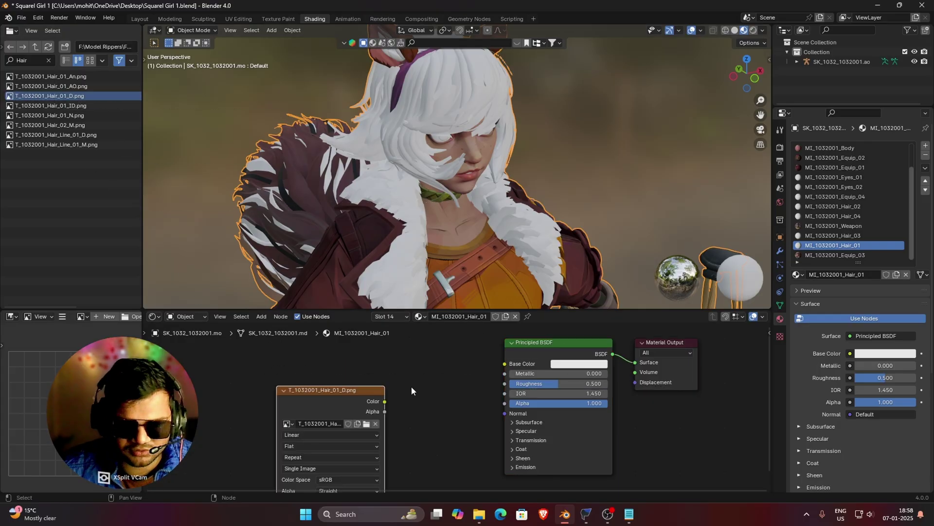
pyautogui.moveTo(490, 359); pyautogui.dragTo(491, 357)
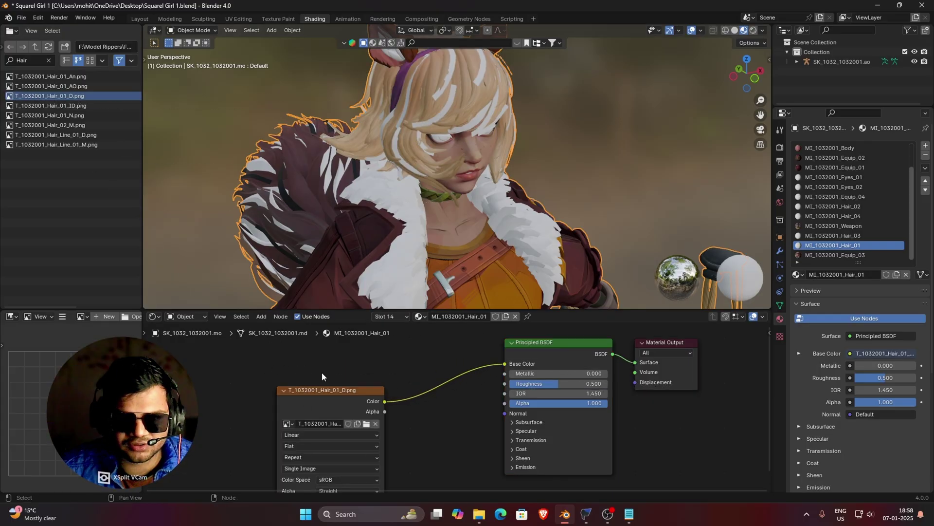
pyautogui.click(287, 391)
# - Add T_1032001_Hair_01_N.png as an image texture and set its color space to Non-Color
pyautogui.click(86, 116)
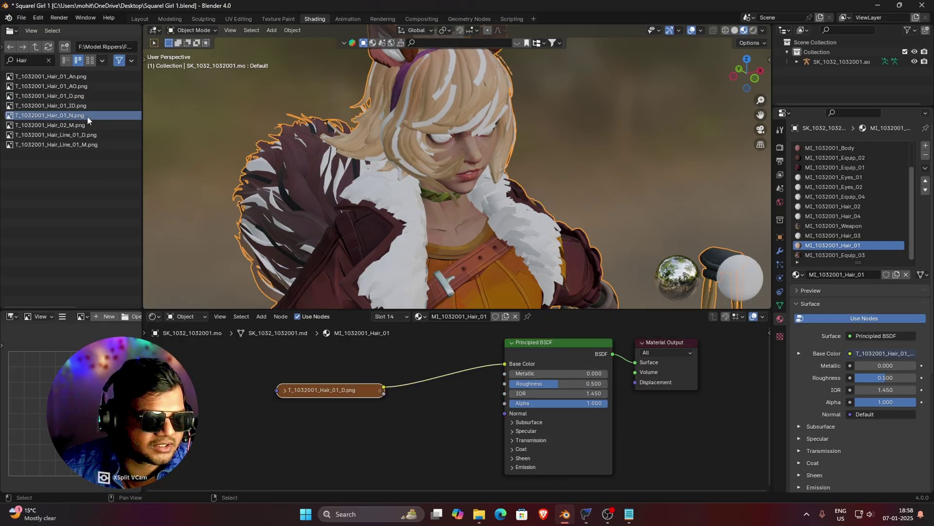
pyautogui.moveTo(3, 118); pyautogui.dragTo(214, 418)
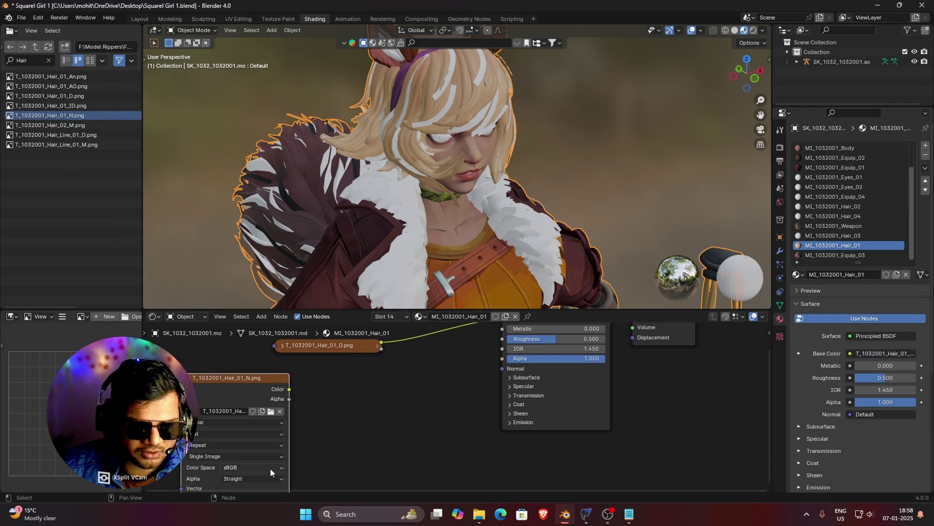
pyautogui.click(250, 468)
pyautogui.click(312, 427)
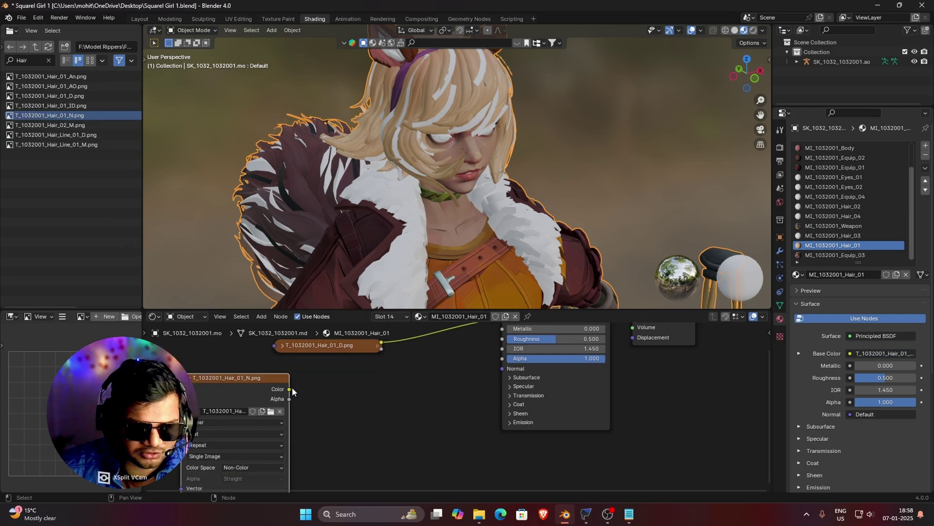
# - Connect the T_1032001_Hair_01_N.png color through a Normal Map node to the Principled BSDF's Normal, and collapse both nodes
pyautogui.moveTo(334, 407); pyautogui.dragTo(336, 408)
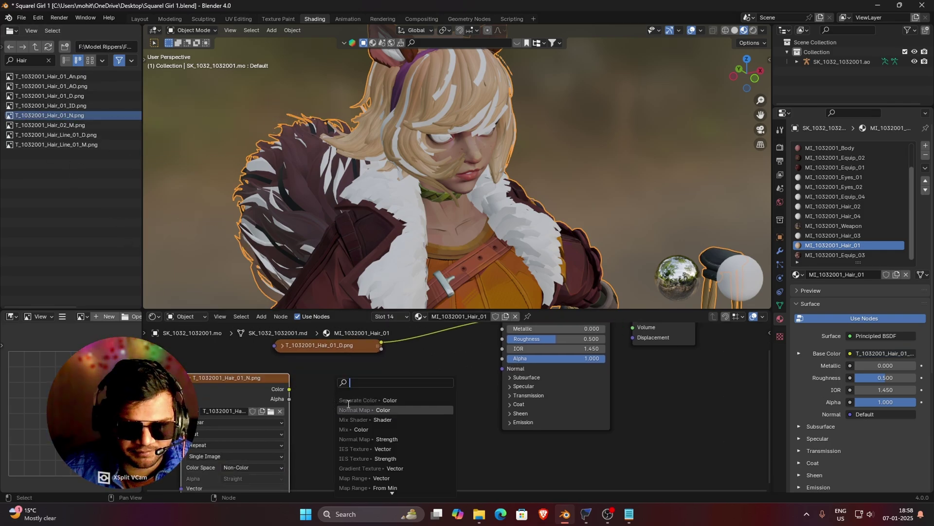
pyautogui.click(380, 411)
pyautogui.moveTo(393, 410); pyautogui.dragTo(502, 368)
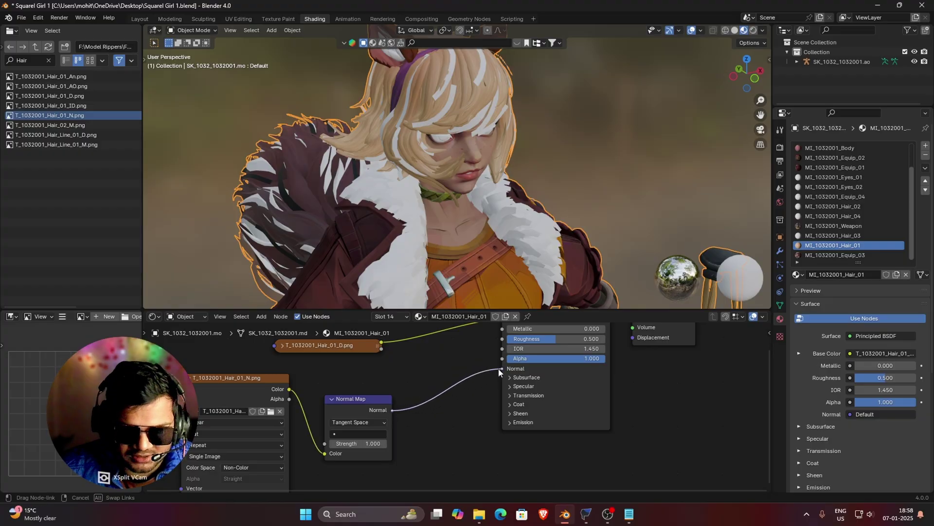
pyautogui.press('h')
pyautogui.press('h')
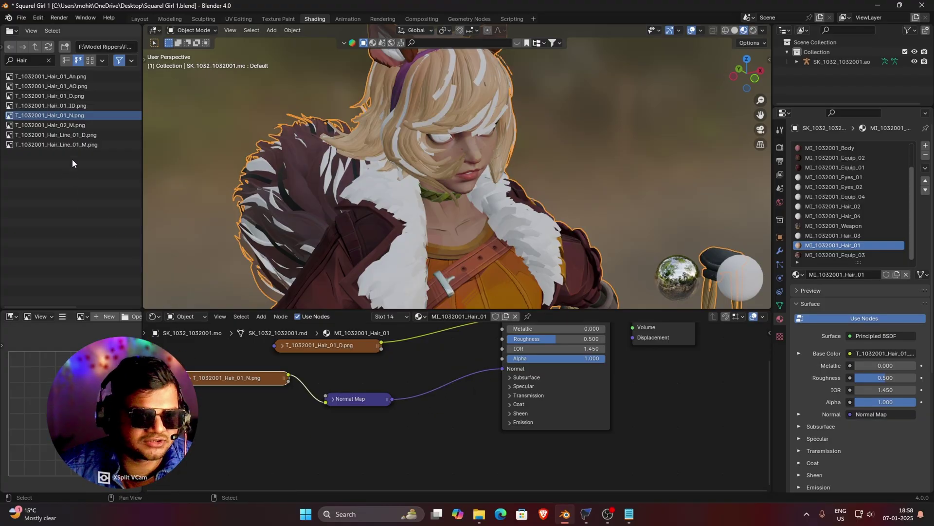
# - Switch to the MI_1032001_Hair_01 JSON in Notepad and highlight the OpacityMask texture name T_1032001_Hair_02_M
pyautogui.click(626, 520)
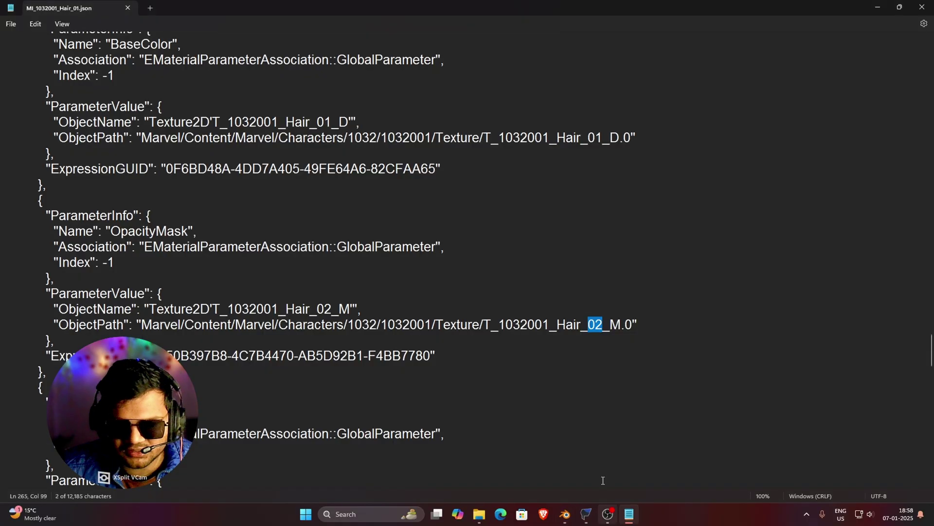
pyautogui.scroll(-1, 496, 291)
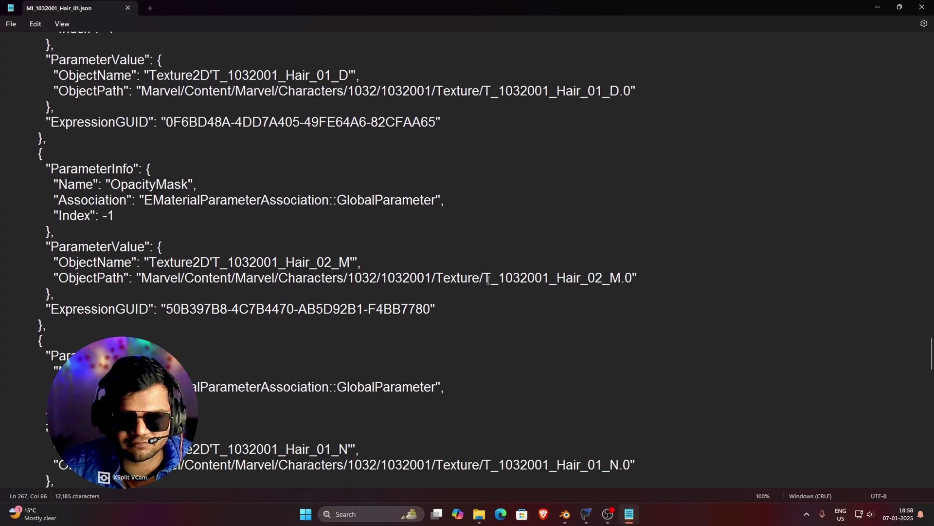
pyautogui.moveTo(522, 287); pyautogui.dragTo(622, 285)
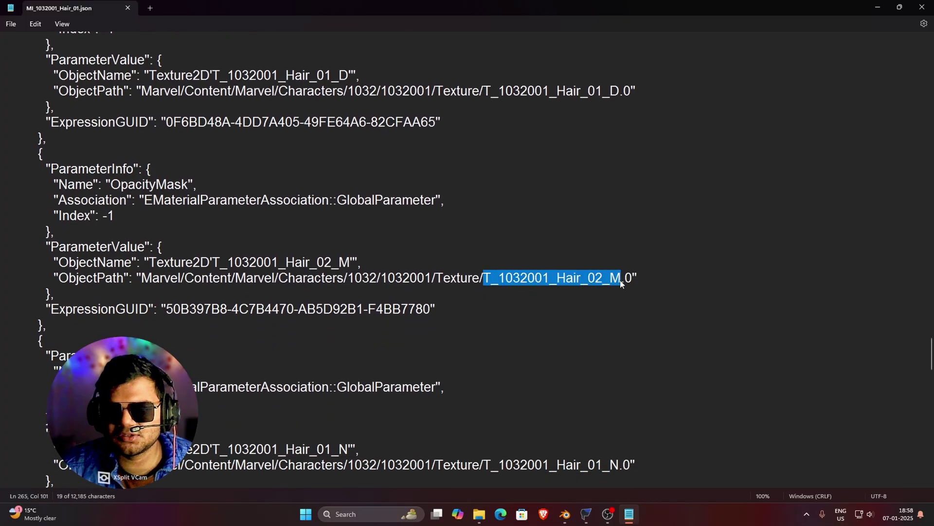
pyautogui.click(622, 325)
# - Return to Blender, add T_1032001_Hair_02_M.png as an image texture, and connect its Color to the Principled BSDF's Alpha
pyautogui.click(564, 514)
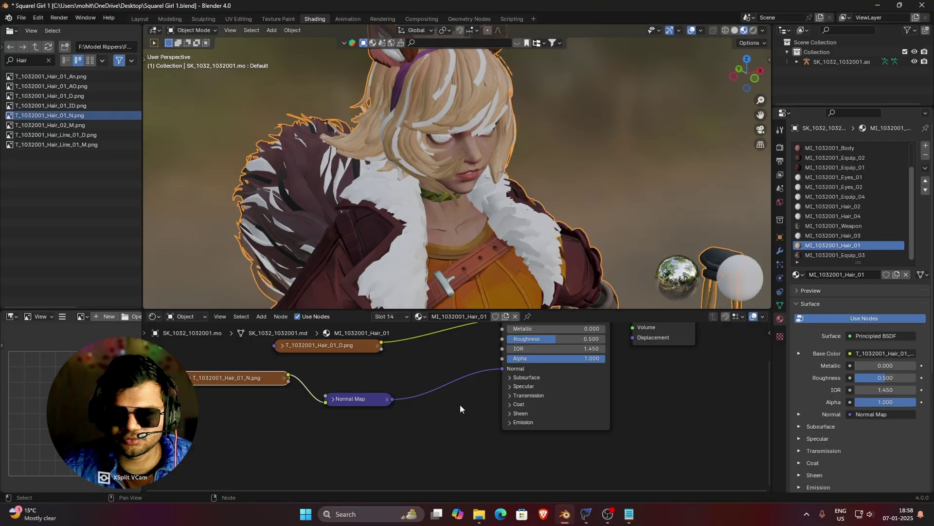
pyautogui.click(73, 126)
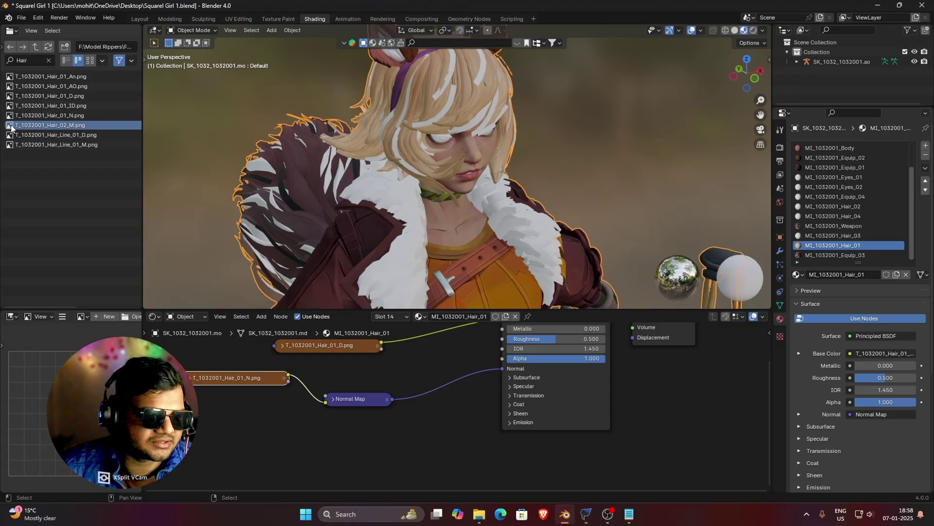
pyautogui.moveTo(11, 127); pyautogui.dragTo(340, 437)
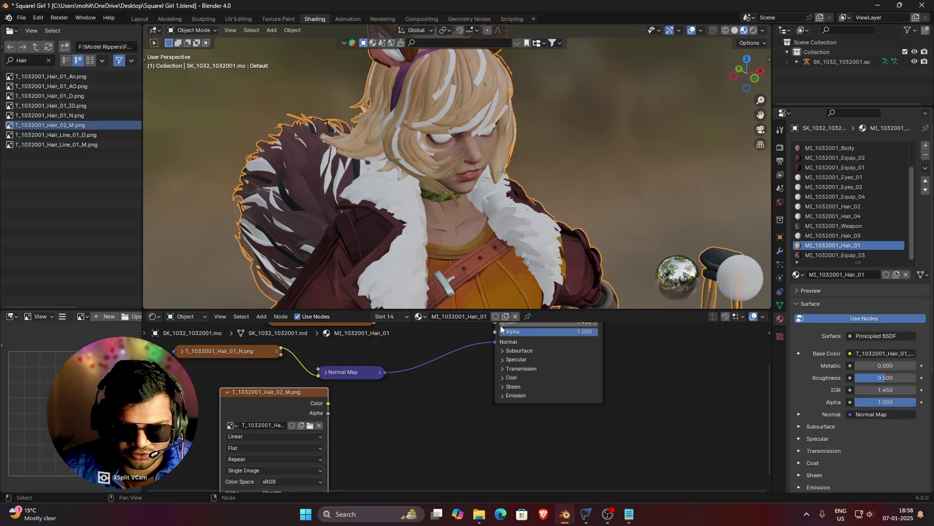
pyautogui.moveTo(329, 407); pyautogui.dragTo(492, 362)
pyautogui.click(585, 398)
# - Set the blend mode of the MI_1032001_Hair_01 material to Alpha Hashed and check the hair in the viewport
pyautogui.moveTo(341, 185); pyautogui.dragTo(584, 271, button='middle')
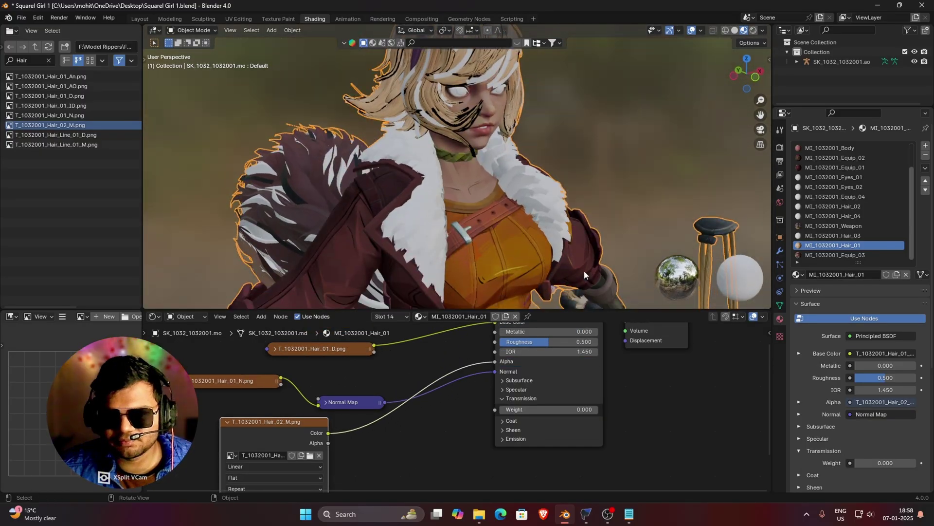
pyautogui.moveTo(599, 333); pyautogui.dragTo(573, 408, button='middle')
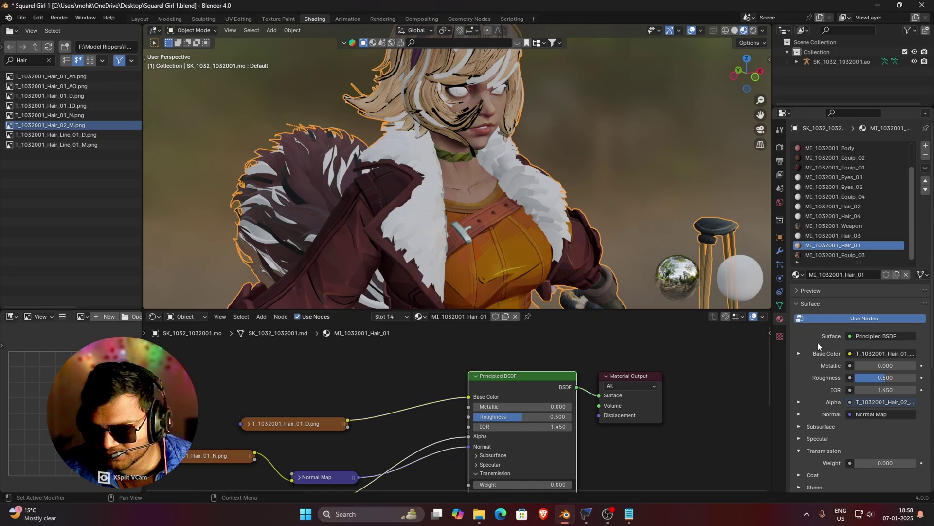
pyautogui.moveTo(479, 131); pyautogui.dragTo(507, 205, button='middle')
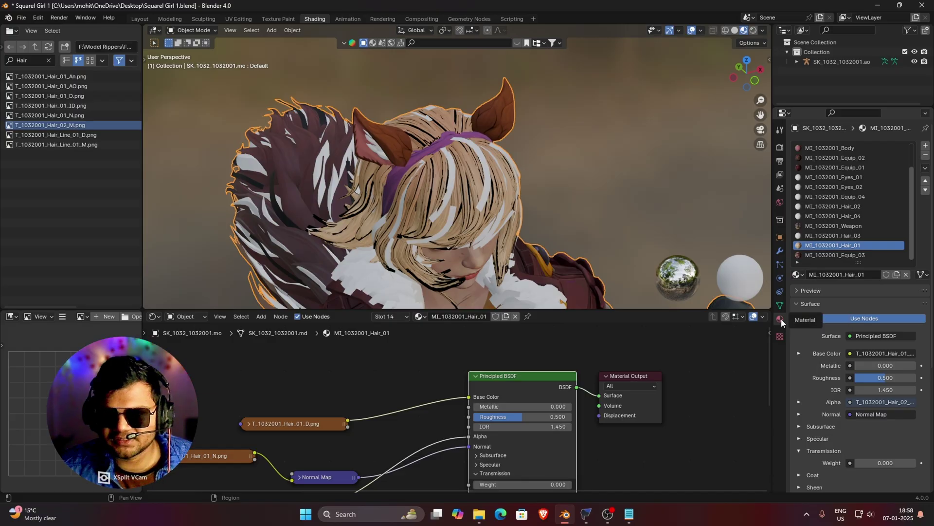
pyautogui.scroll(-8, 845, 354)
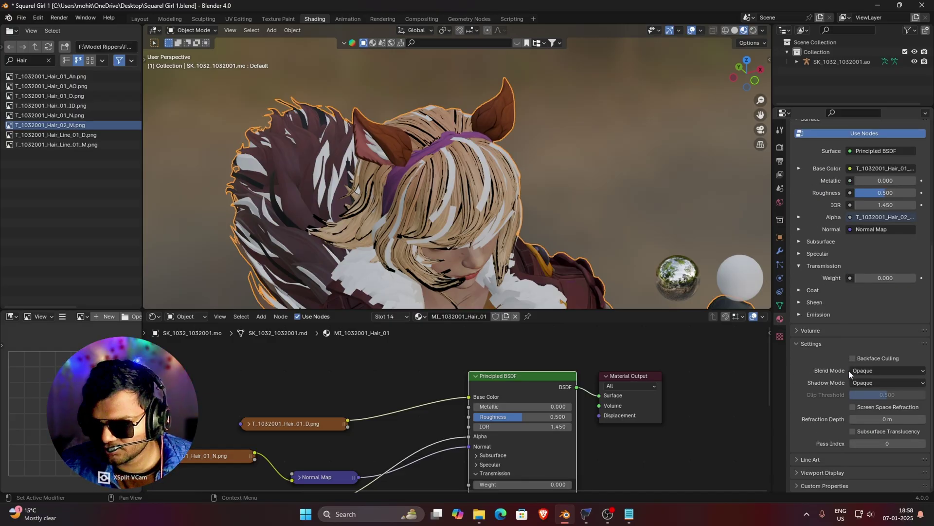
pyautogui.scroll(-1, 803, 350)
pyautogui.scroll(2, 839, 414)
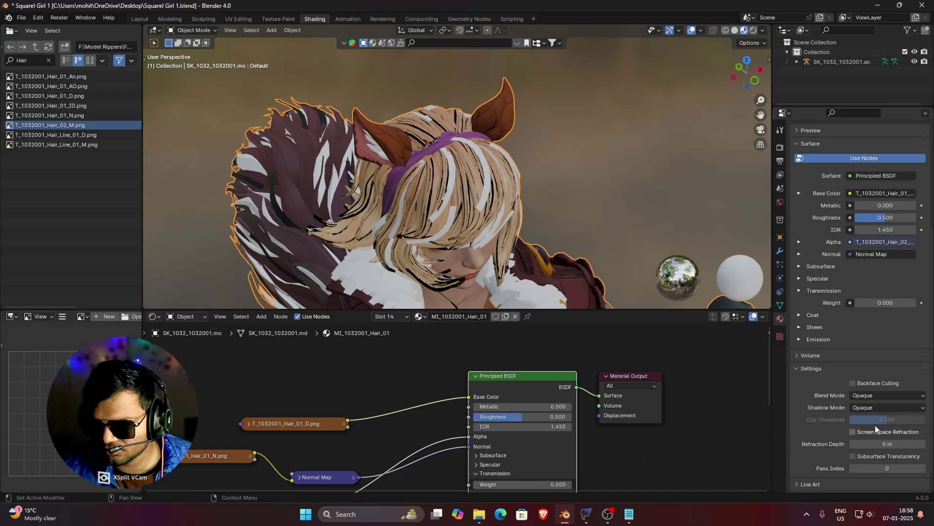
pyautogui.click(888, 396)
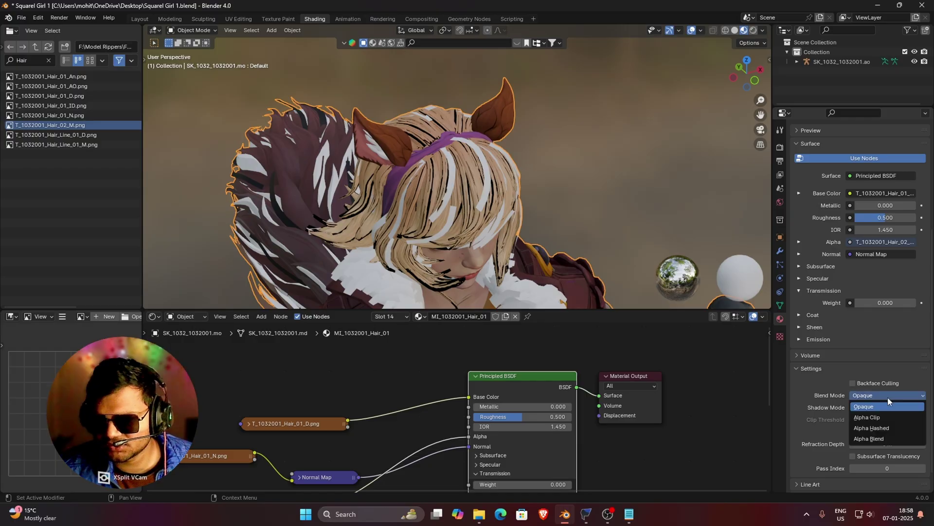
pyautogui.click(881, 428)
pyautogui.moveTo(463, 194)
pyautogui.mouseDown(button='middle')
pyautogui.moveTo(493, 190)
pyautogui.moveTo(464, 189)
pyautogui.mouseUp(button='middle')
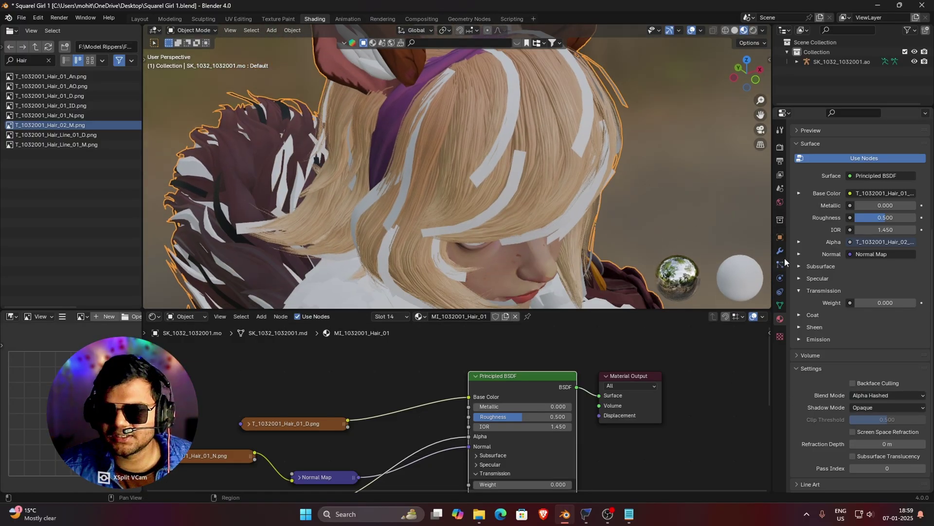
# - Select the MI_1032001_Hair_02 material slot, close the Hair_01 JSON, and open MI_1032001_Hair_02.json maximized from the Materials folder
pyautogui.scroll(5, 857, 233)
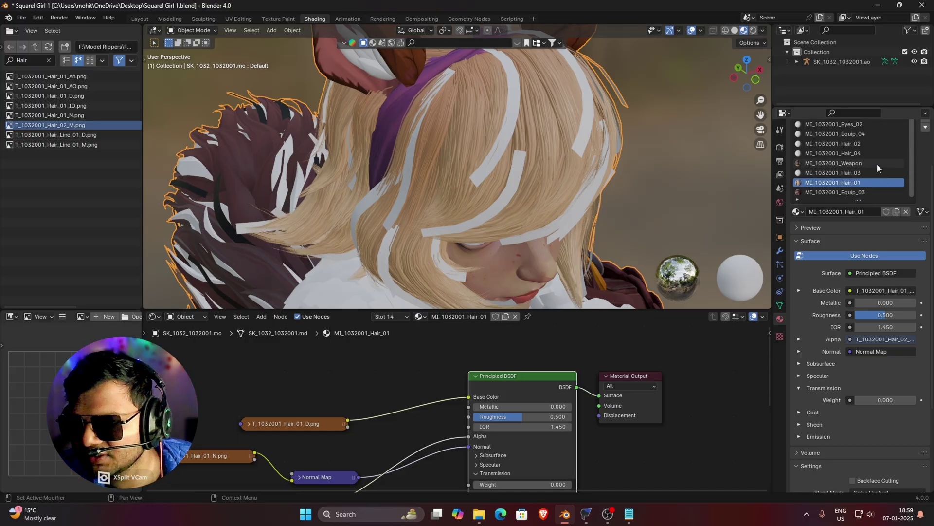
pyautogui.scroll(3, 877, 163)
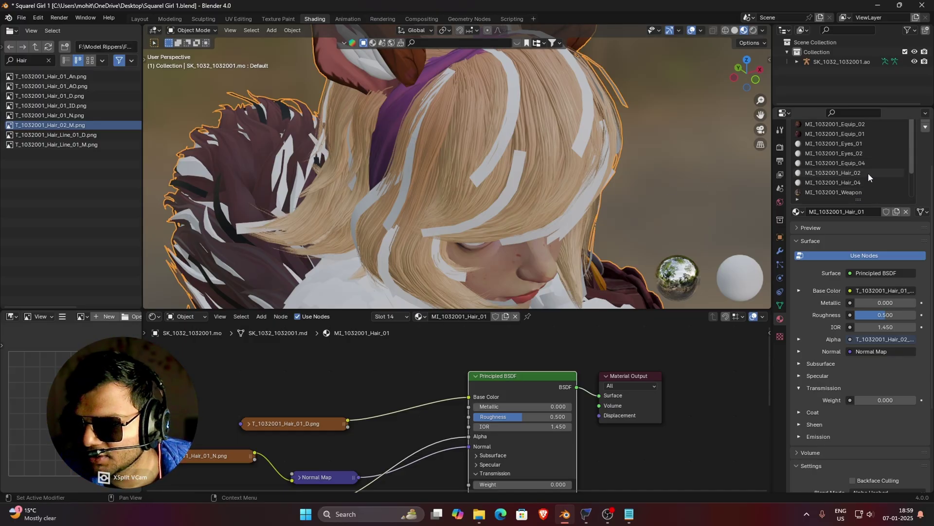
pyautogui.click(869, 173)
pyautogui.click(629, 514)
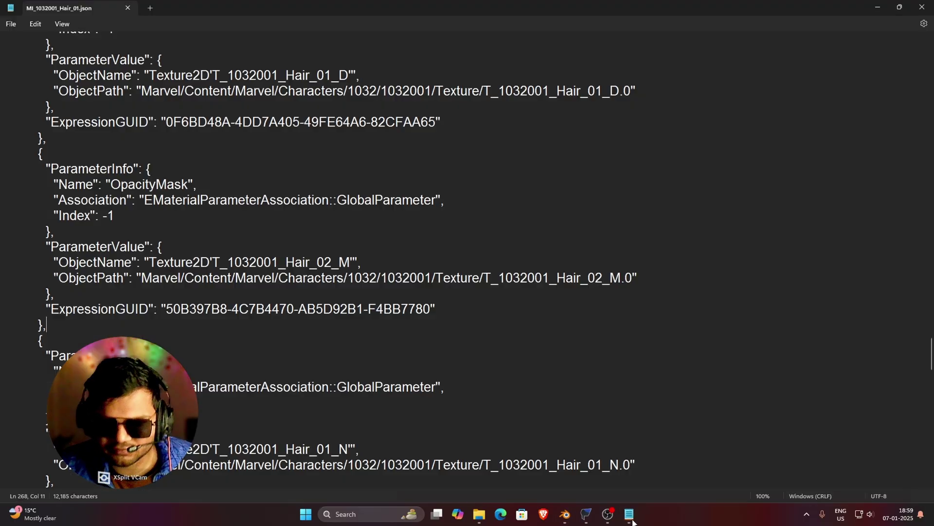
pyautogui.click(129, 9)
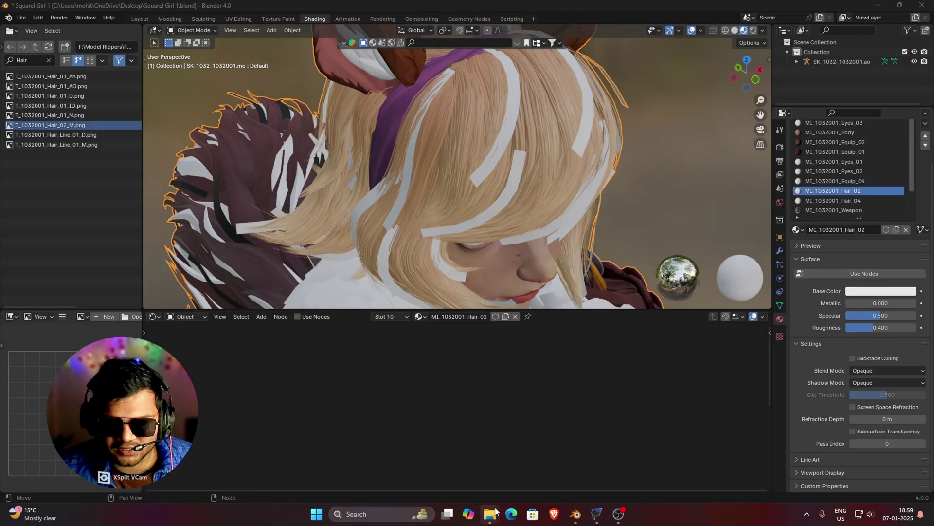
pyautogui.moveTo(497, 511)
pyautogui.click(527, 462)
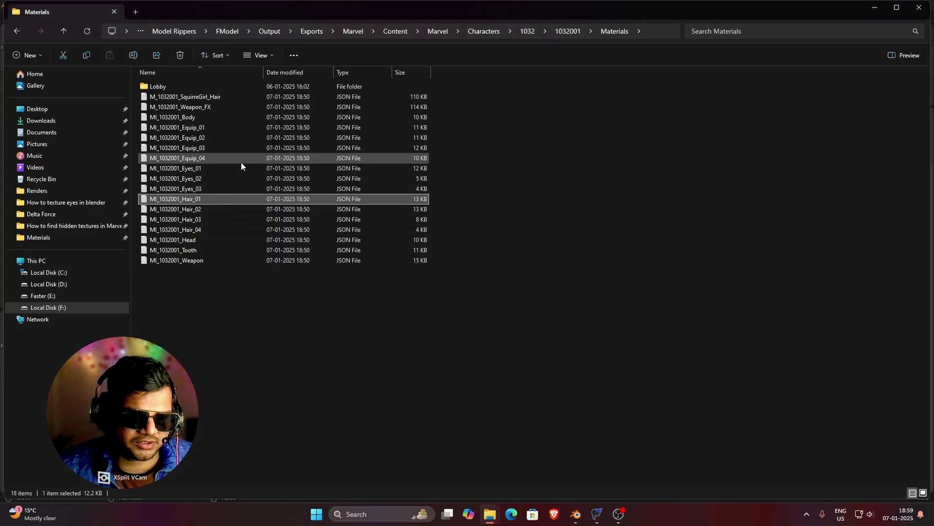
pyautogui.doubleClick(208, 209)
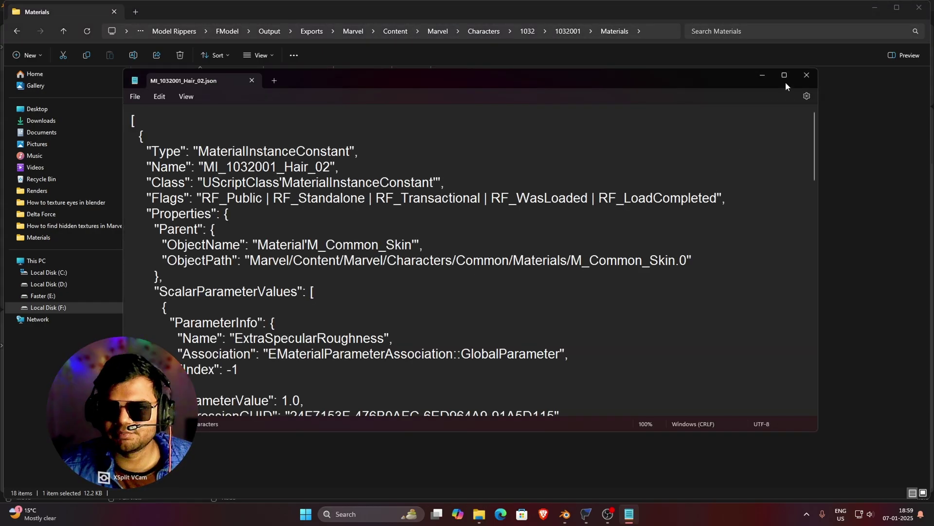
pyautogui.click(785, 77)
# - Find the BaseColor parameter in the JSON and highlight "Fur" in its texture path
pyautogui.scroll(-8, 931, 95)
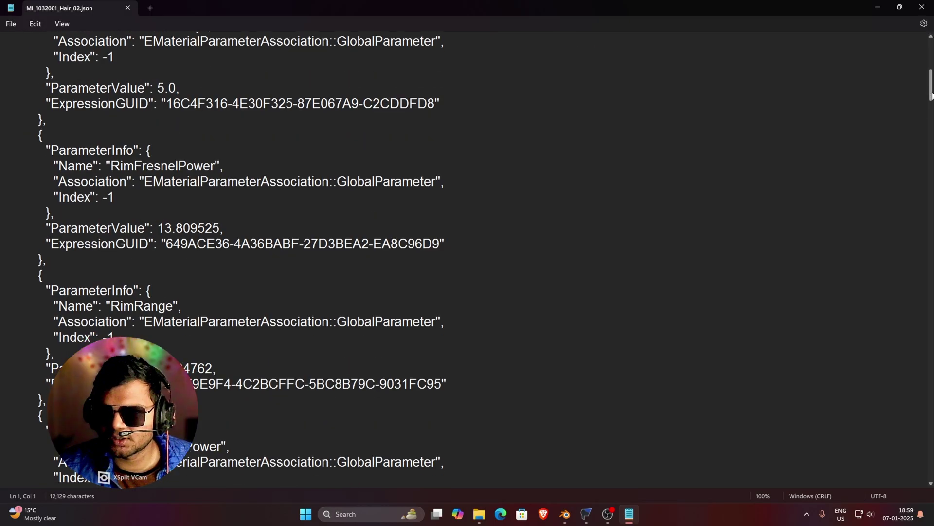
pyautogui.moveTo(931, 95); pyautogui.dragTo(932, 467)
pyautogui.scroll(15, 409, 364)
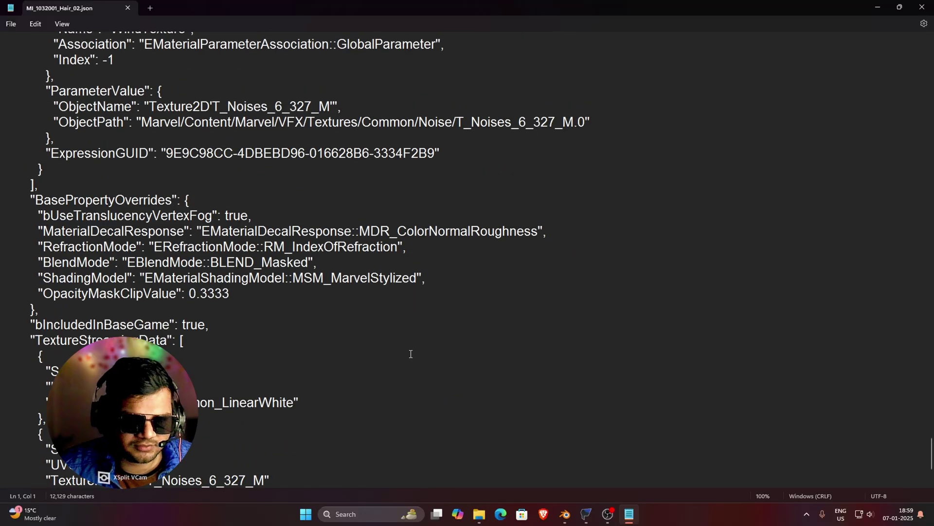
pyautogui.scroll(10, 506, 262)
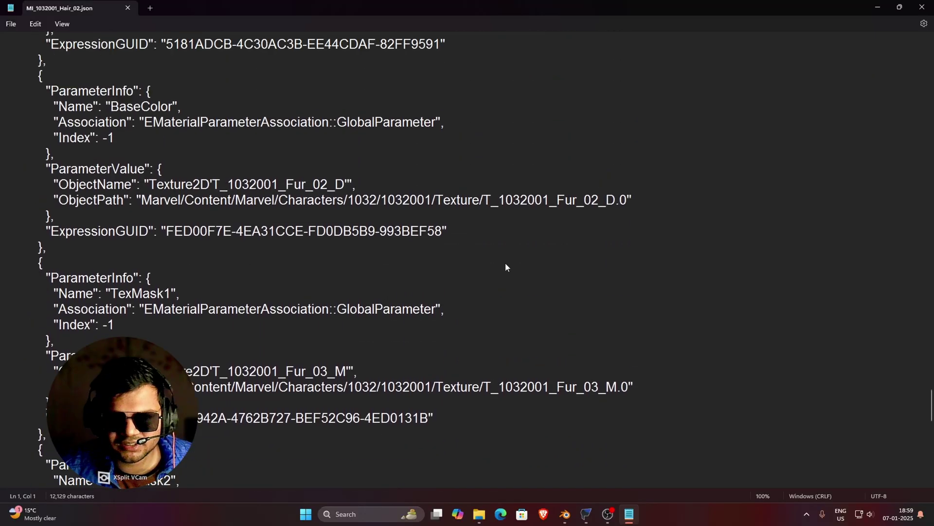
pyautogui.scroll(-4, 509, 263)
pyautogui.scroll(-2, 550, 282)
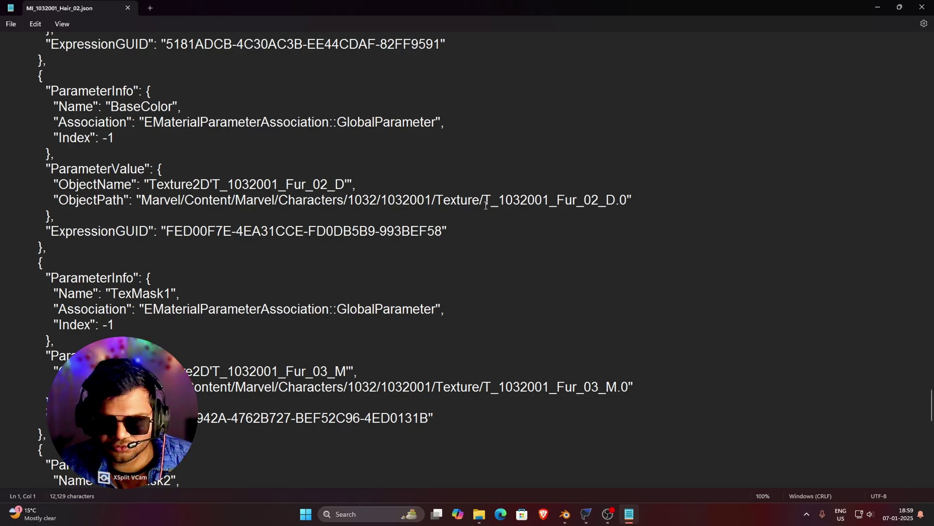
pyautogui.click(559, 203)
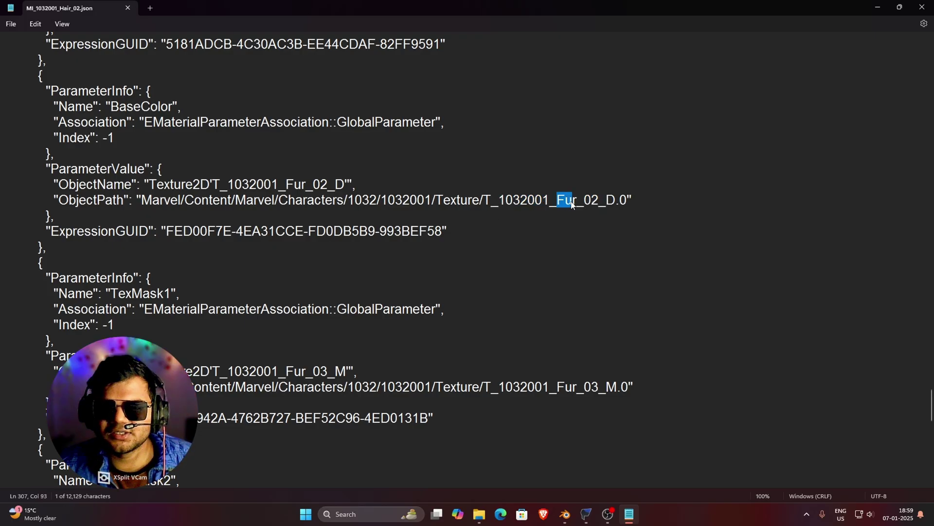
# - Switch to Blender, try filtering the texture files by "Hair_02", and clear the filter
pyautogui.click(565, 514)
pyautogui.click(49, 61)
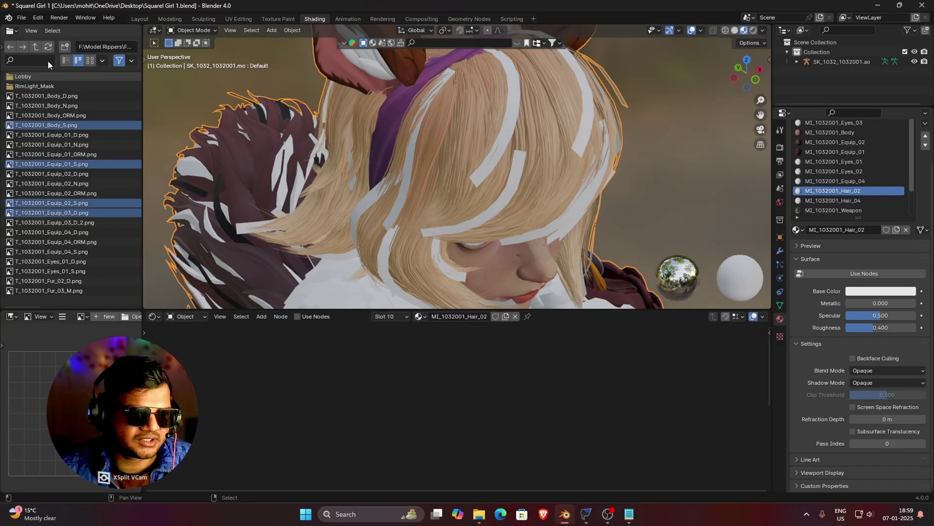
pyautogui.click(49, 61)
pyautogui.write('Hair')
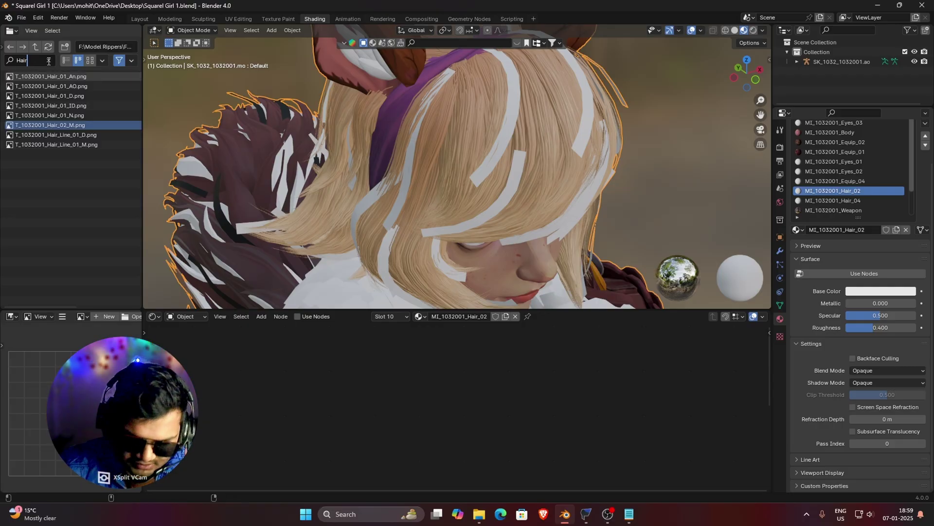
pyautogui.write('_02')
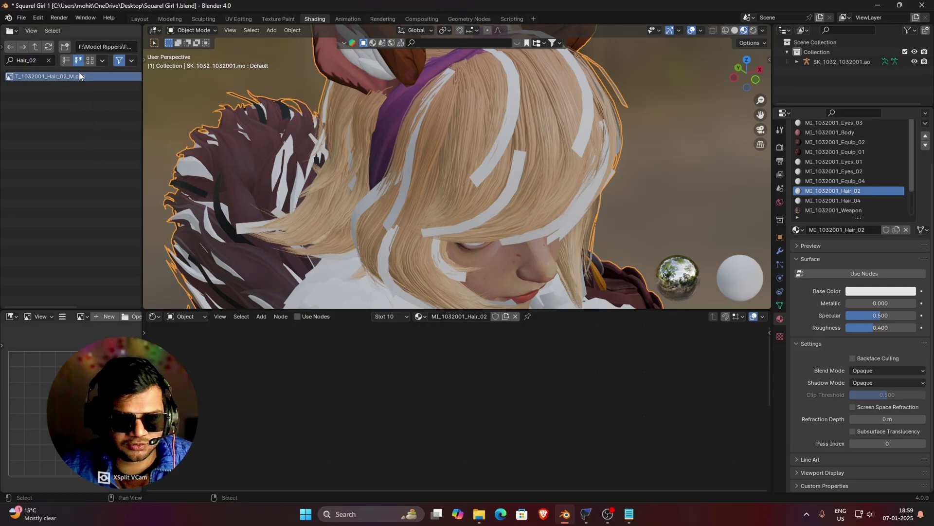
pyautogui.click(49, 60)
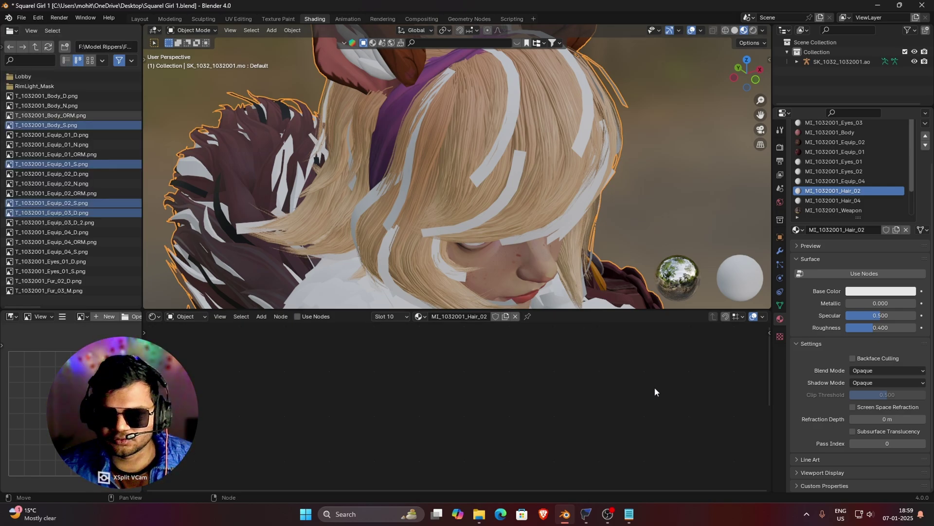
# - Recheck the BaseColor texture name in Notepad, return to Blender, and filter the texture files by "Fur"
pyautogui.click(631, 521)
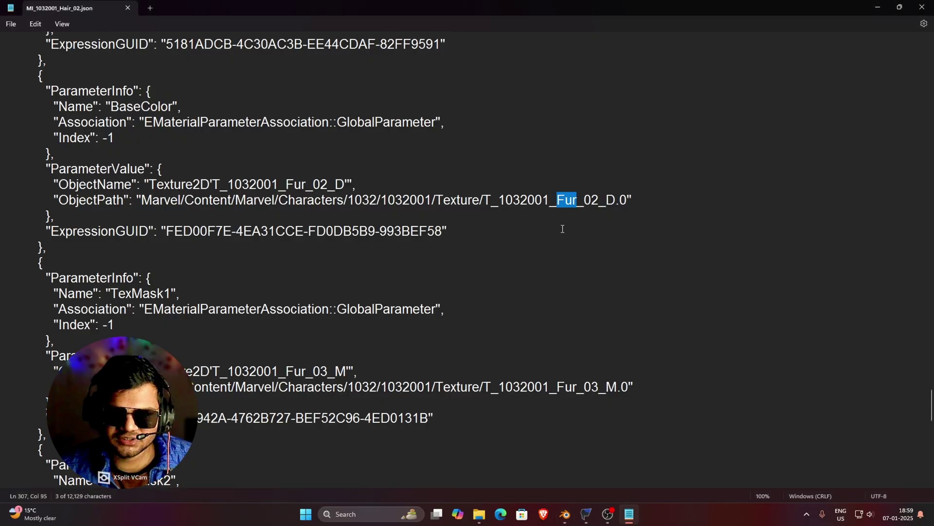
pyautogui.click(565, 515)
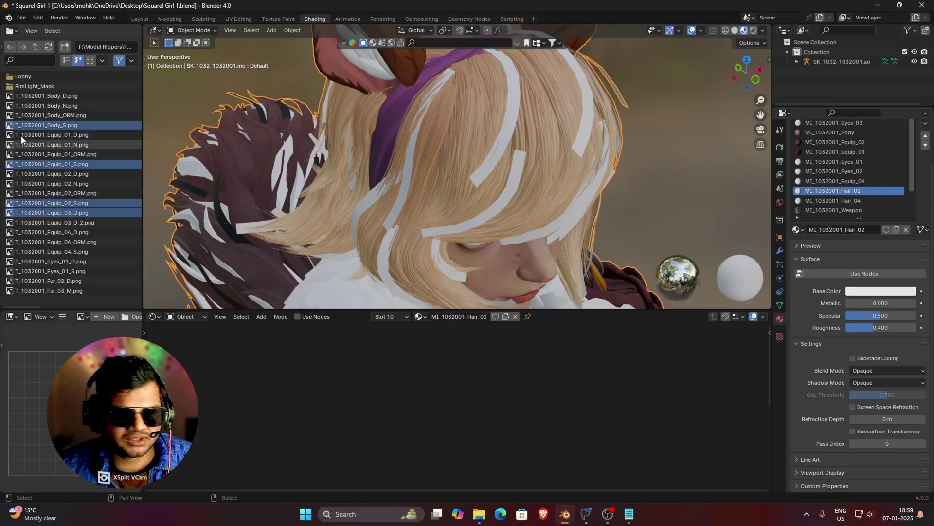
pyautogui.write('Fur')
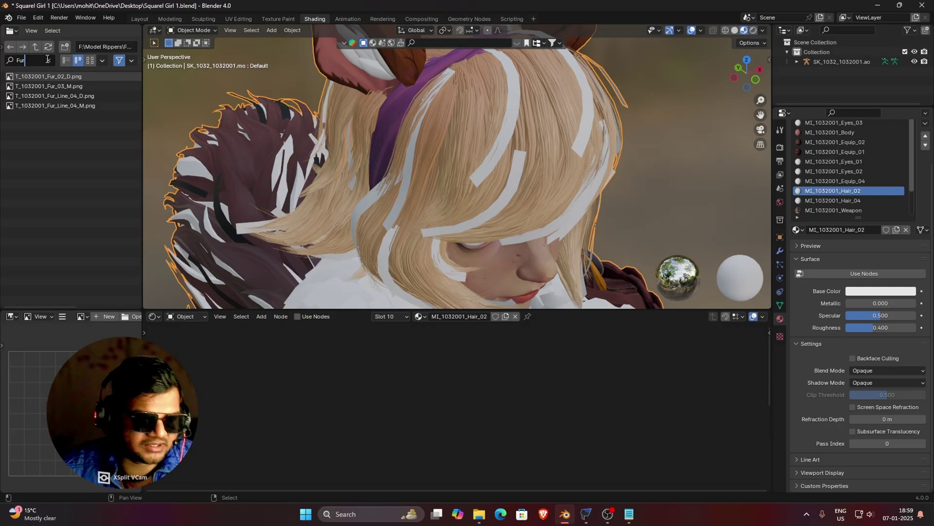
pyautogui.press('Return')
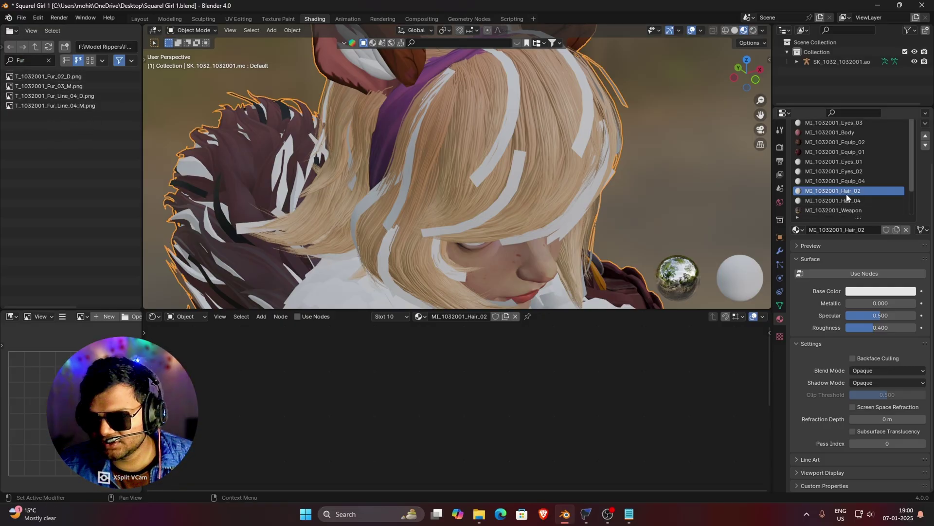
# - Enable nodes for MI_1032001_Hair_02, add T_1032001_Fur_02_D.png as an image texture, and connect its Color to the Principled BSDF's Base Color
pyautogui.click(296, 317)
pyautogui.click(629, 514)
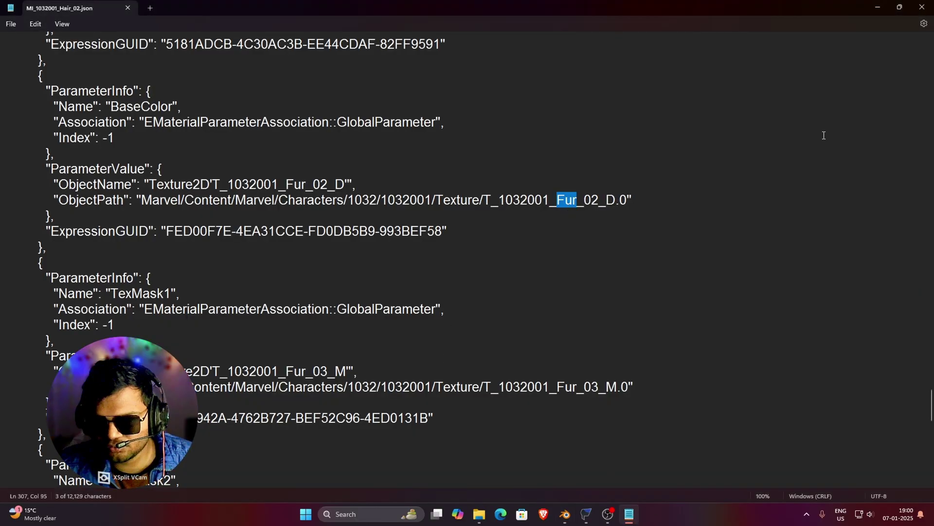
pyautogui.click(878, 7)
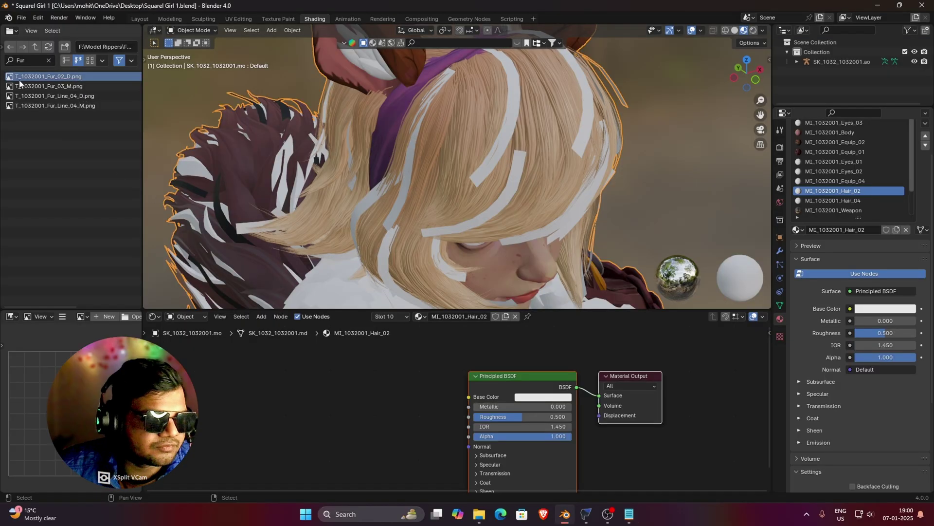
pyautogui.moveTo(19, 78); pyautogui.dragTo(468, 397)
pyautogui.moveTo(469, 225); pyautogui.dragTo(446, 220, button='middle')
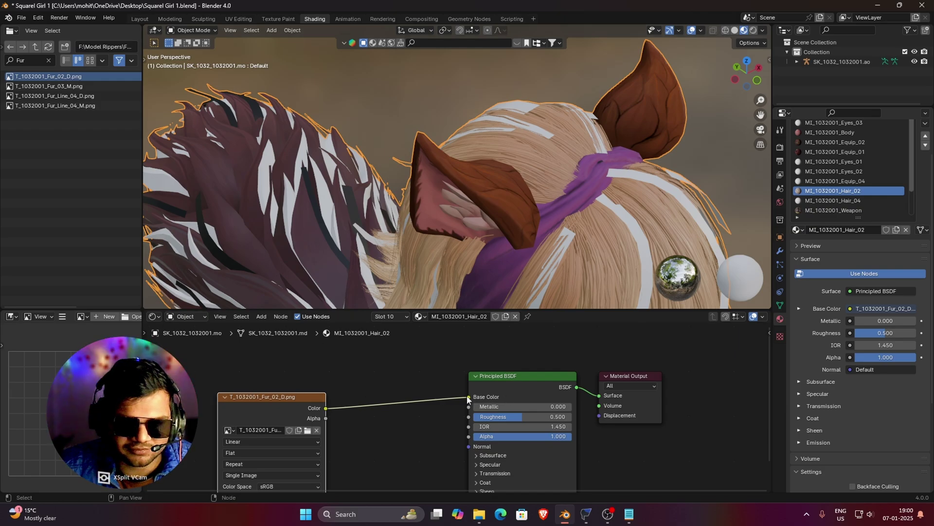
# - Cut the Base Color link to compare the ear fur, reconnect T_1032001_Fur_02_D.png's Color to Base Color, and collapse the texture node
pyautogui.keyDown('ctrl'); pyautogui.moveTo(297, 391); pyautogui.dragTo(401, 429, button='right'); pyautogui.keyUp('ctrl')
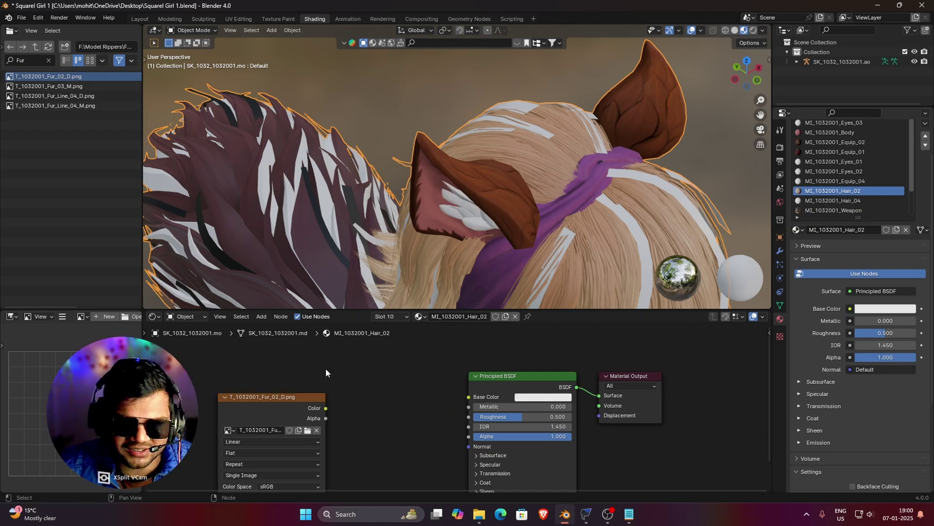
pyautogui.moveTo(325, 408); pyautogui.dragTo(467, 393)
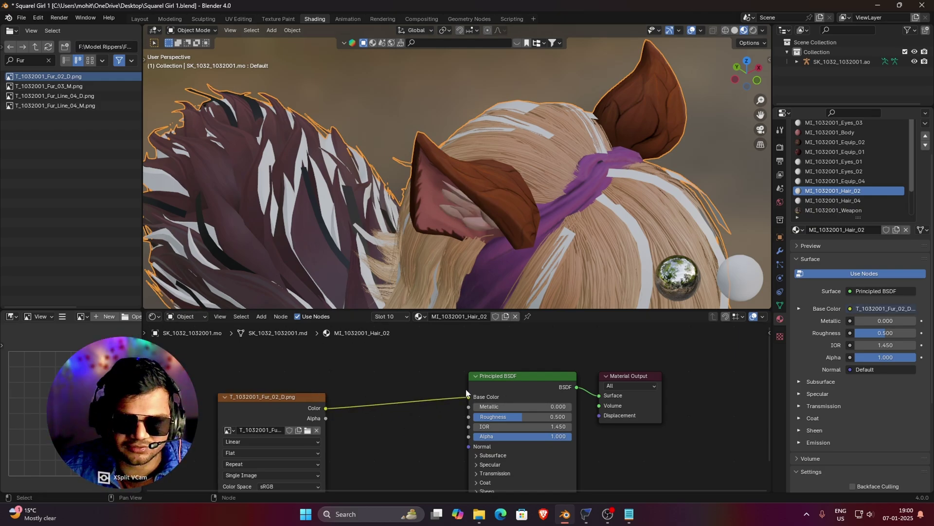
pyautogui.click(224, 396)
# - Check the TexMask1 texture name in the JSON, return to Blender, and connect T_1032001_Fur_03_M.png's Color to the Principled BSDF's Alpha
pyautogui.click(630, 514)
pyautogui.scroll(-1, 511, 358)
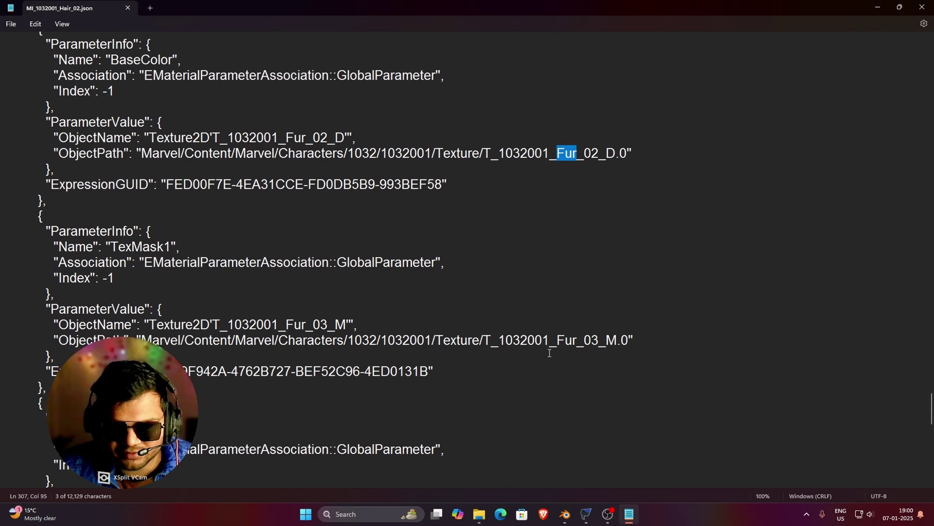
pyautogui.click(878, 7)
pyautogui.click(13, 88)
pyautogui.moveTo(13, 89); pyautogui.dragTo(485, 406)
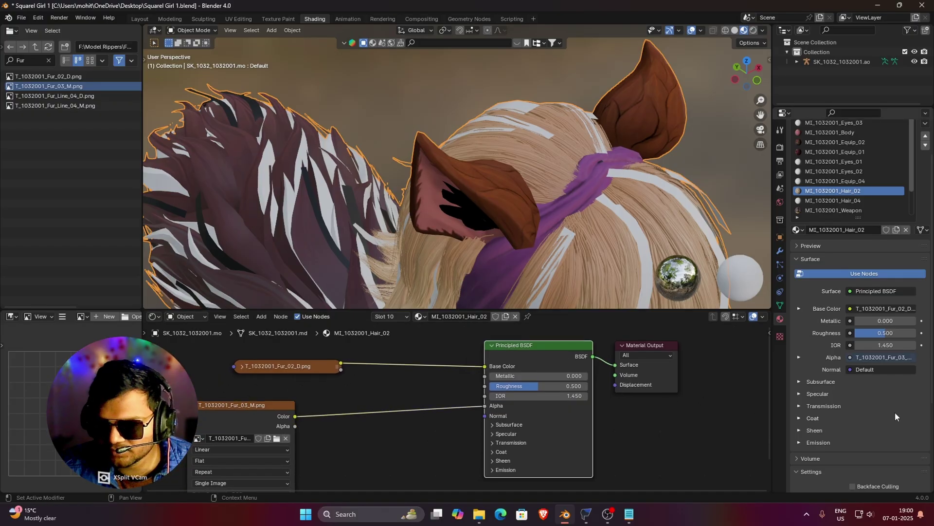
# - Set the blend mode of the MI_1032001_Hair_02 material to Alpha Hashed and inspect the ear fur
pyautogui.scroll(-4, 891, 428)
pyautogui.click(874, 421)
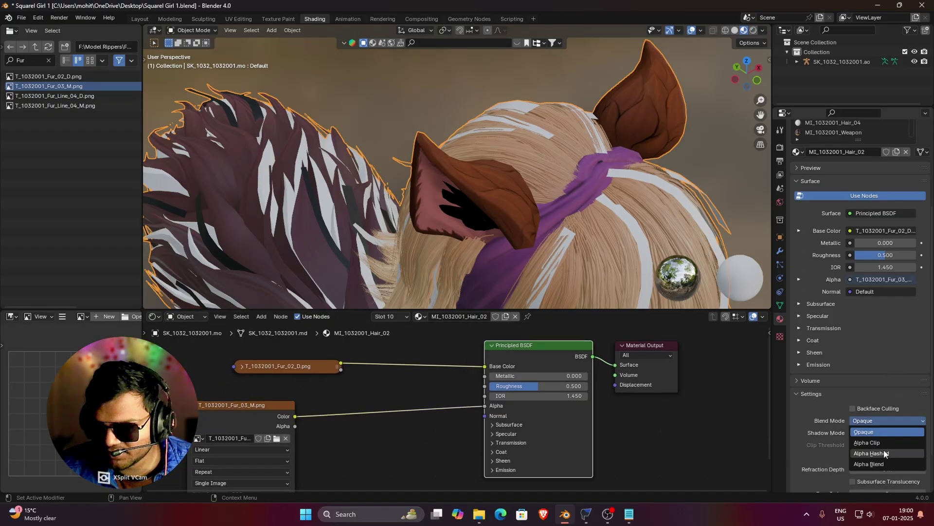
pyautogui.click(876, 454)
pyautogui.moveTo(470, 205); pyautogui.dragTo(500, 135, button='middle')
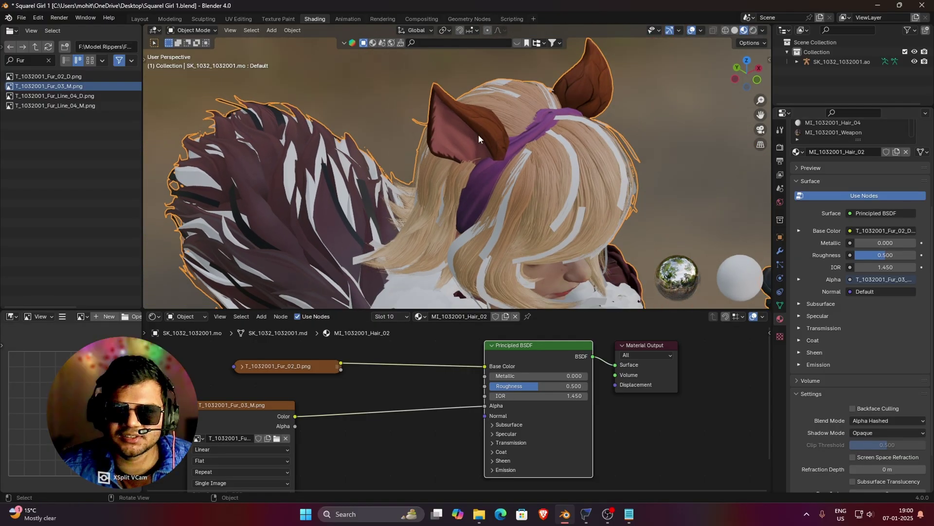
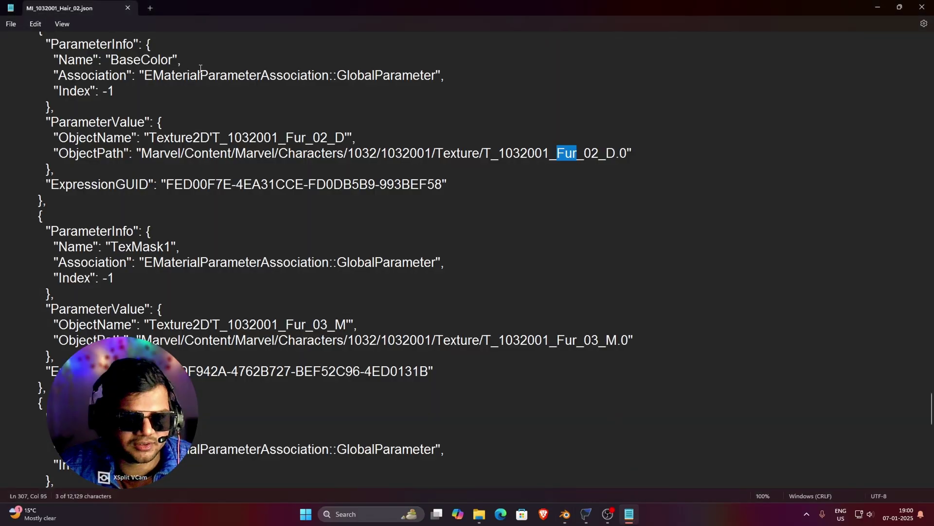
# - Close the Hair_02 JSON, open MI_1032001_Hair_03 from the Materials folder, and look up its BaseColor and OpacityMask texture names
pyautogui.click(128, 9)
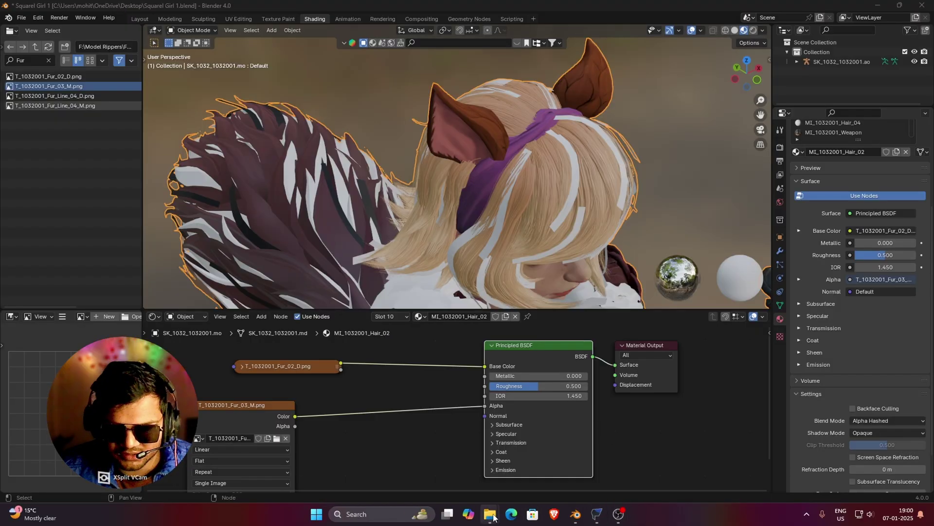
pyautogui.moveTo(490, 514)
pyautogui.click(542, 460)
pyautogui.doubleClick(214, 219)
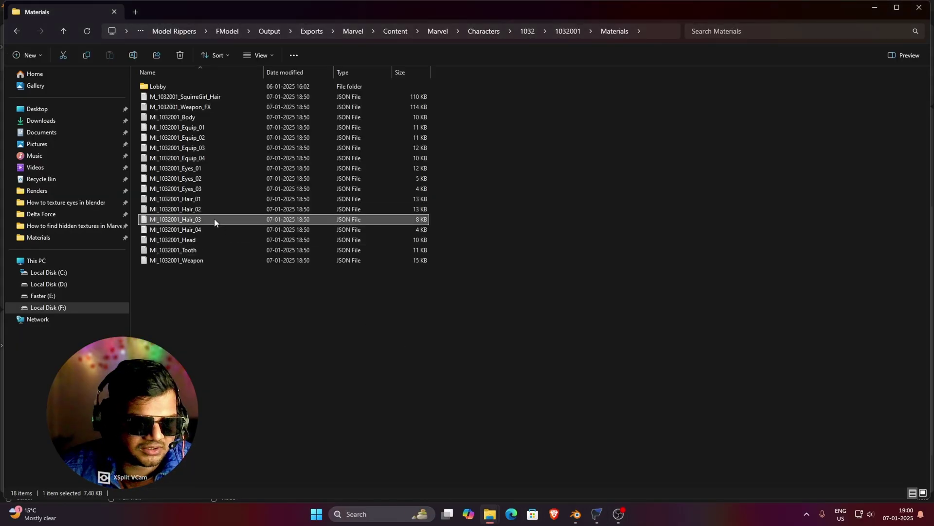
pyautogui.scroll(-1, 456, 268)
pyautogui.scroll(-10, 767, 173)
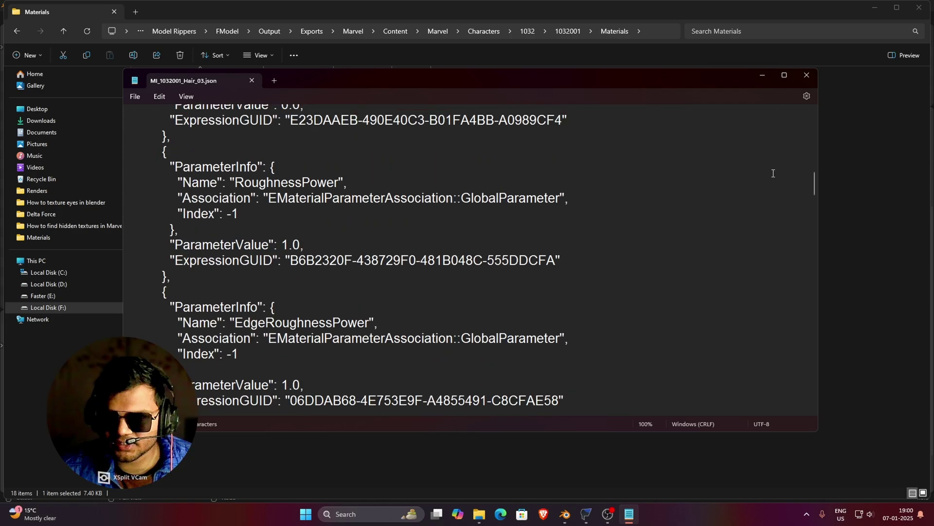
pyautogui.scroll(-20, 803, 375)
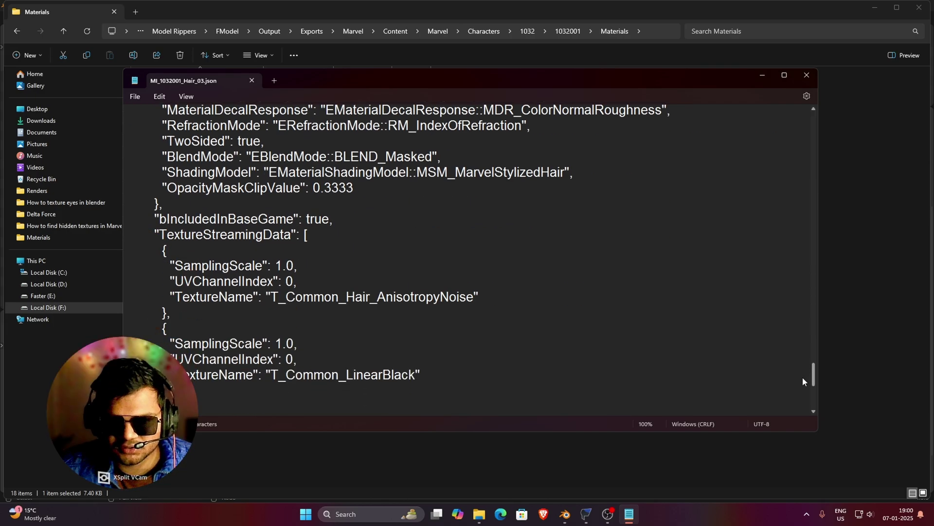
pyautogui.scroll(12, 595, 328)
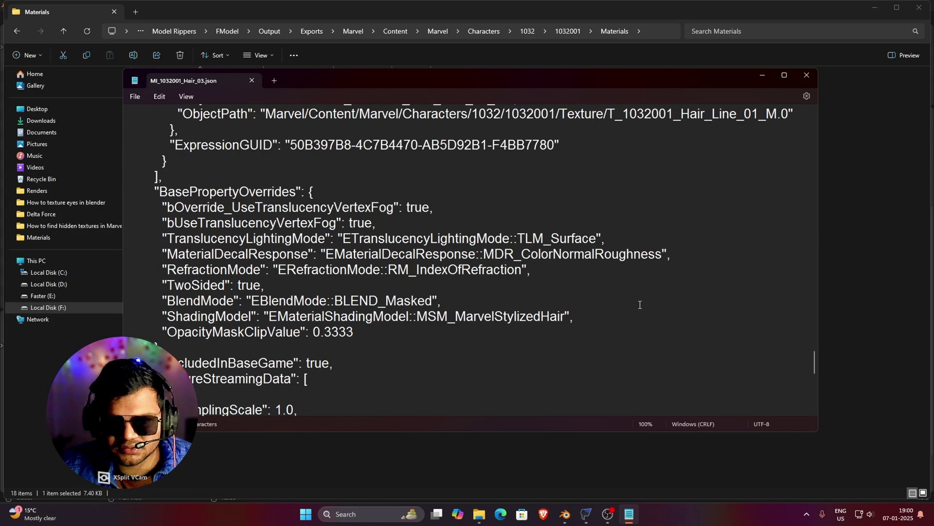
pyautogui.scroll(4, 705, 284)
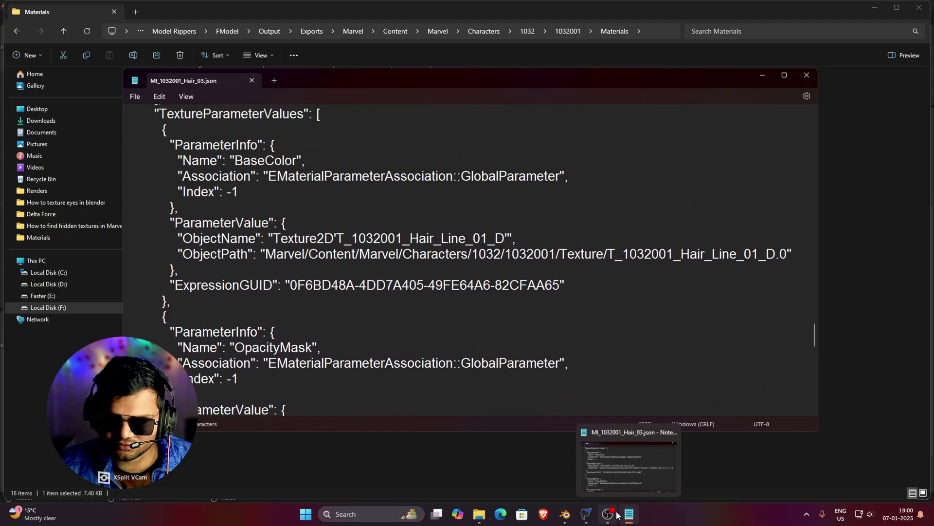
# - Return to Blender, make MI_1032001_Hair_03 the active material, and enable its nodes
pyautogui.click(569, 494)
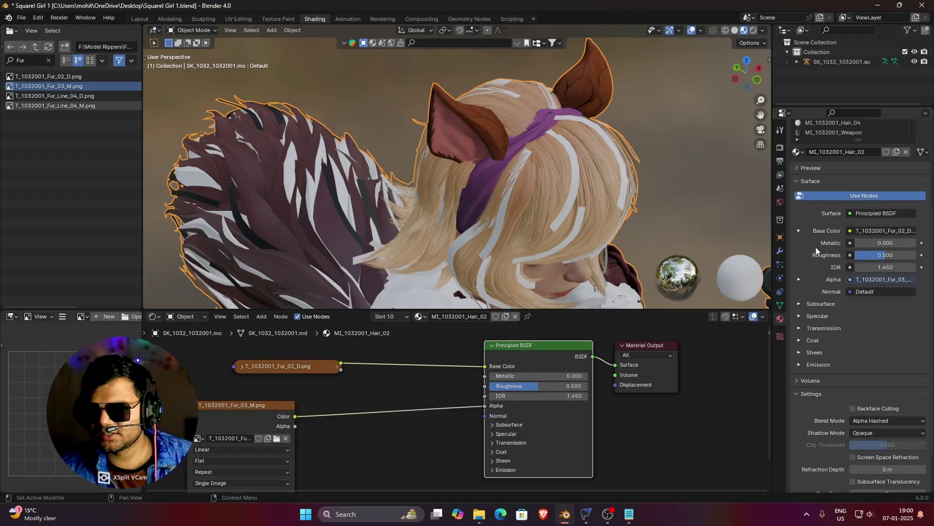
pyautogui.scroll(5, 904, 168)
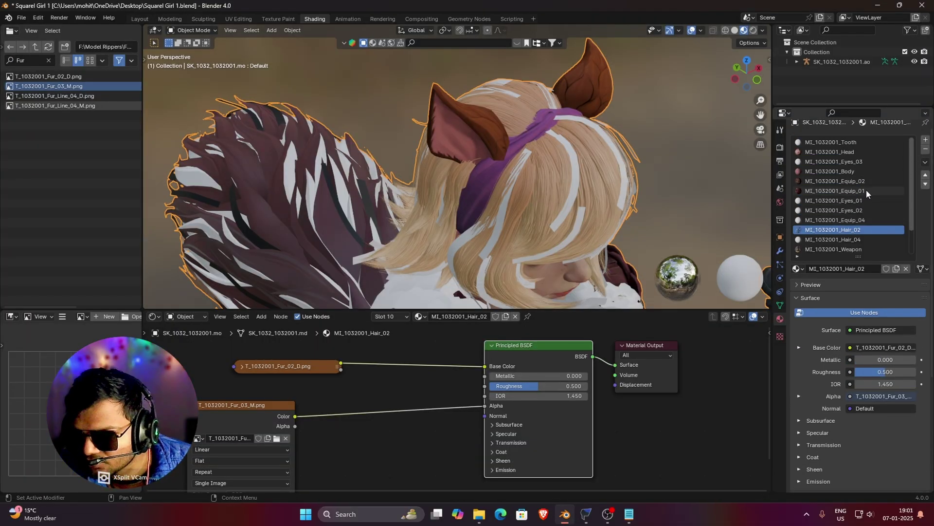
pyautogui.scroll(-3, 867, 193)
pyautogui.click(824, 230)
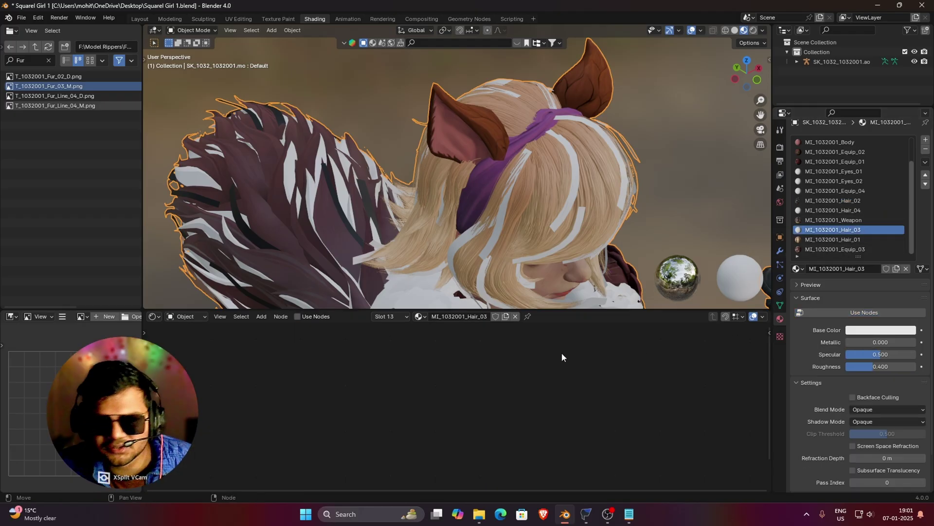
pyautogui.click(299, 316)
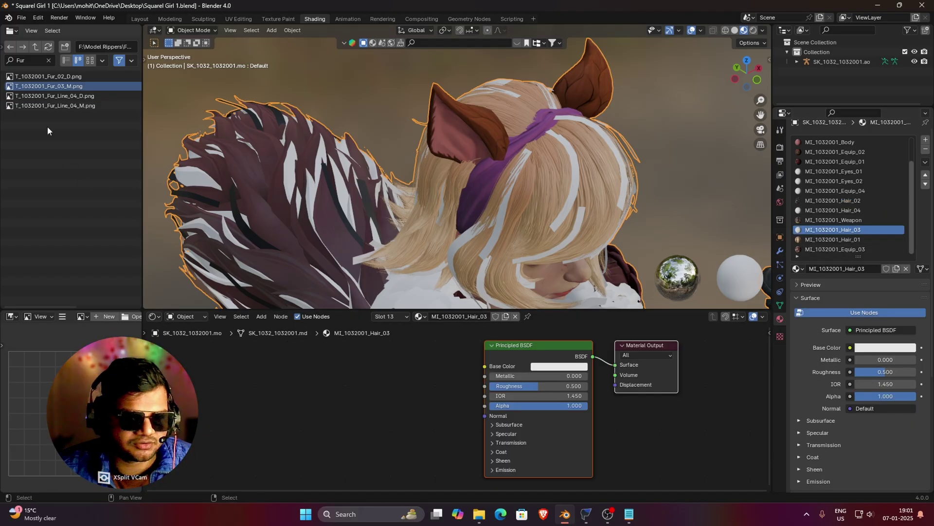
# - Recheck the BaseColor texture name in the Hair_03 JSON and filter Blender's texture file list by "Hair"
pyautogui.click(80, 96)
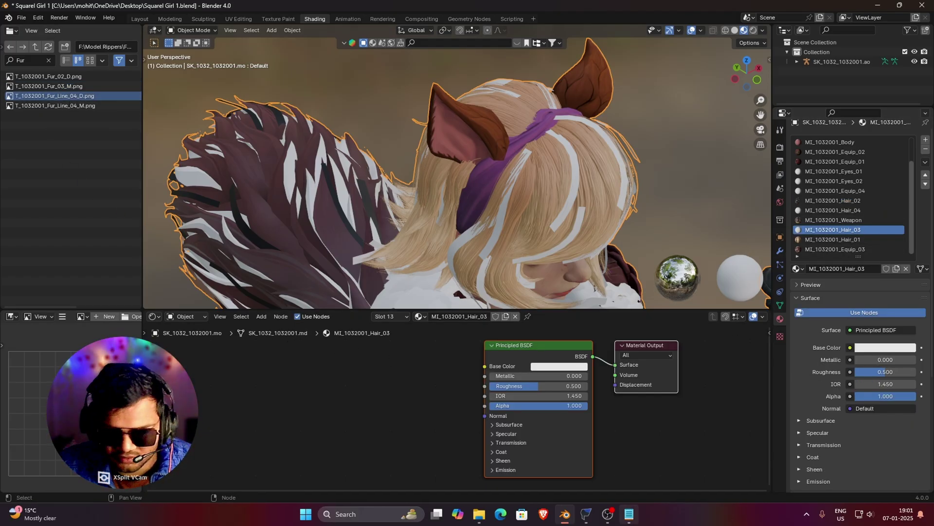
pyautogui.click(629, 514)
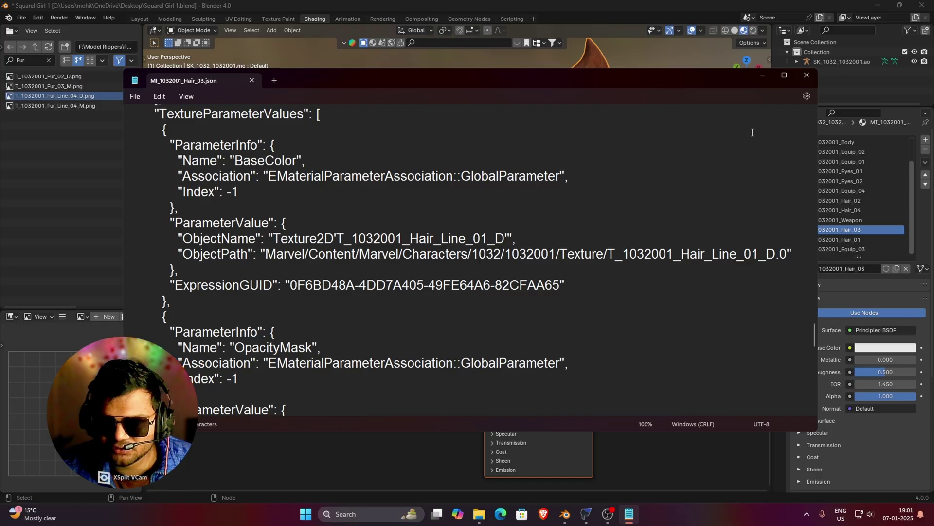
pyautogui.click(762, 75)
pyautogui.click(48, 60)
pyautogui.click(34, 60)
pyautogui.write('Hair')
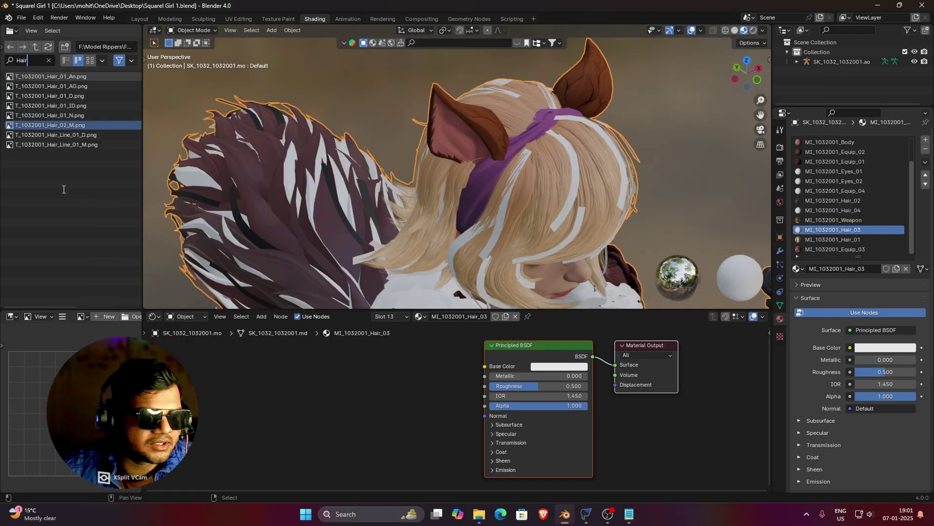
# - Add T_1032001_Hair_Line_01_D.png as an image texture, connect its Color to the Principled BSDF's Base Color, and collapse the texture node
pyautogui.moveTo(14, 135); pyautogui.dragTo(295, 389)
pyautogui.moveTo(388, 396); pyautogui.dragTo(485, 366)
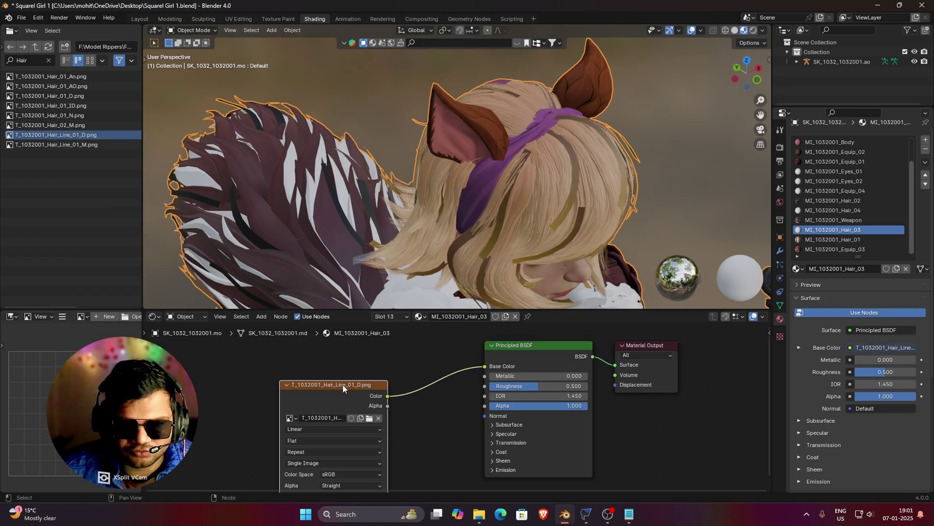
pyautogui.click(287, 385)
# - Check the OpacityMask texture in the JSON, return to Blender, and connect T_1032001_Hair_Line_01_M.png's Color to the Principled BSDF's Alpha
pyautogui.click(22, 146)
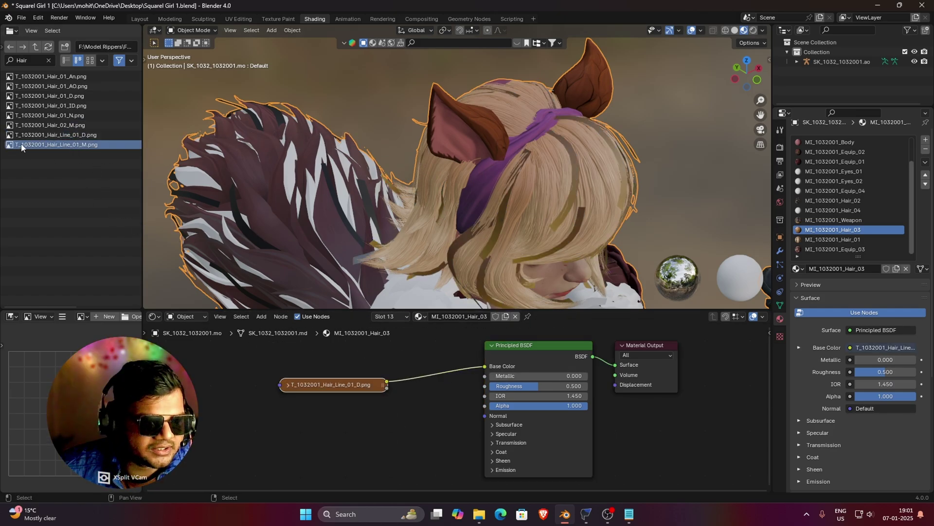
pyautogui.click(629, 513)
pyautogui.scroll(-2, 634, 365)
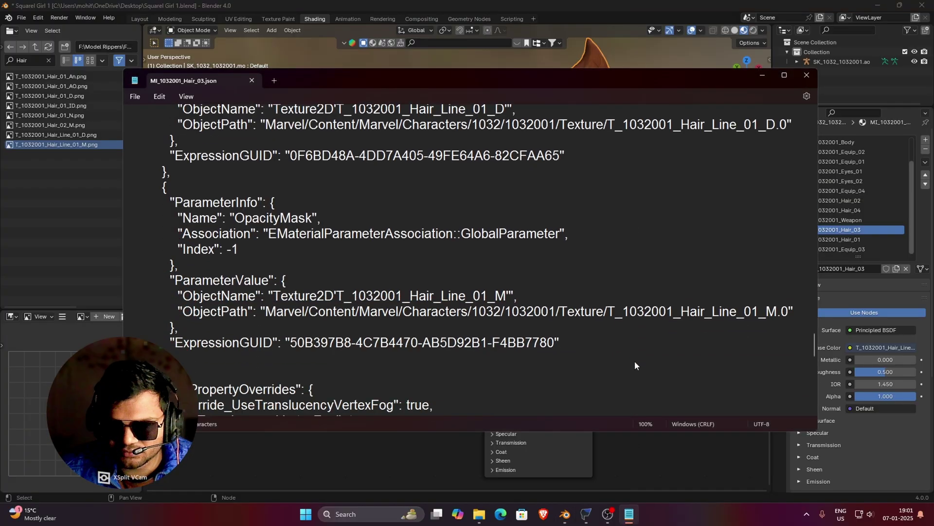
pyautogui.scroll(-1, 635, 361)
pyautogui.click(763, 76)
pyautogui.moveTo(54, 144); pyautogui.dragTo(485, 406)
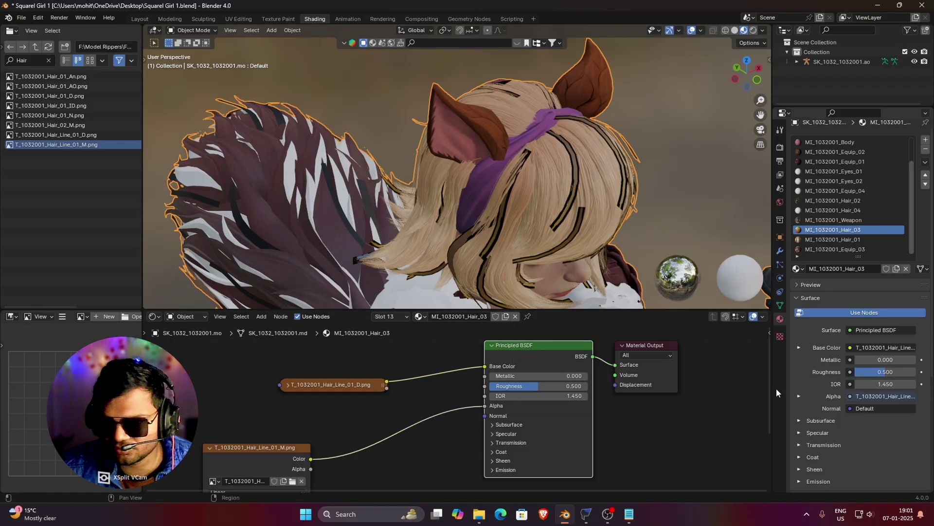
# - Set the blend mode of the MI_1032001_Hair_03 material to Alpha Hashed and inspect the character's hair
pyautogui.scroll(-6, 852, 438)
pyautogui.click(892, 419)
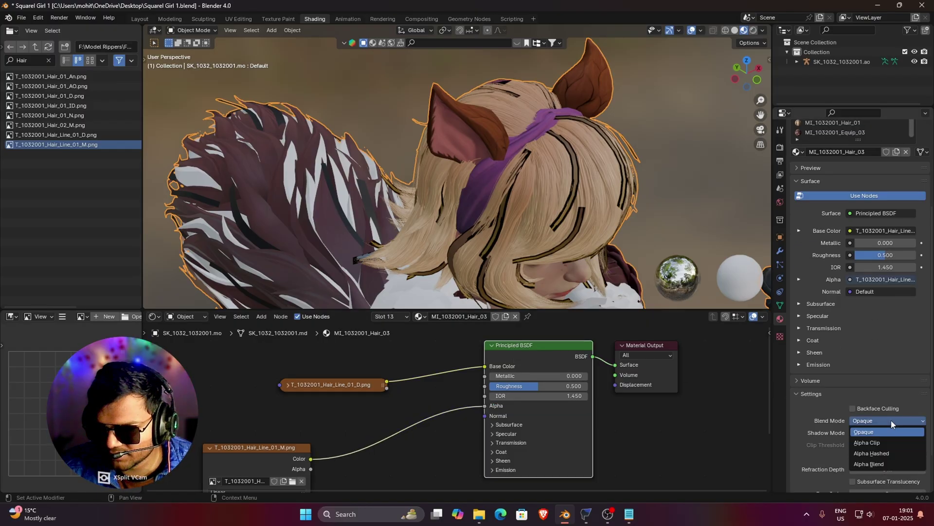
pyautogui.click(889, 453)
pyautogui.moveTo(608, 272); pyautogui.dragTo(460, 225, button='middle')
pyautogui.scroll(-5, 548, 224)
pyautogui.scroll(3, 460, 243)
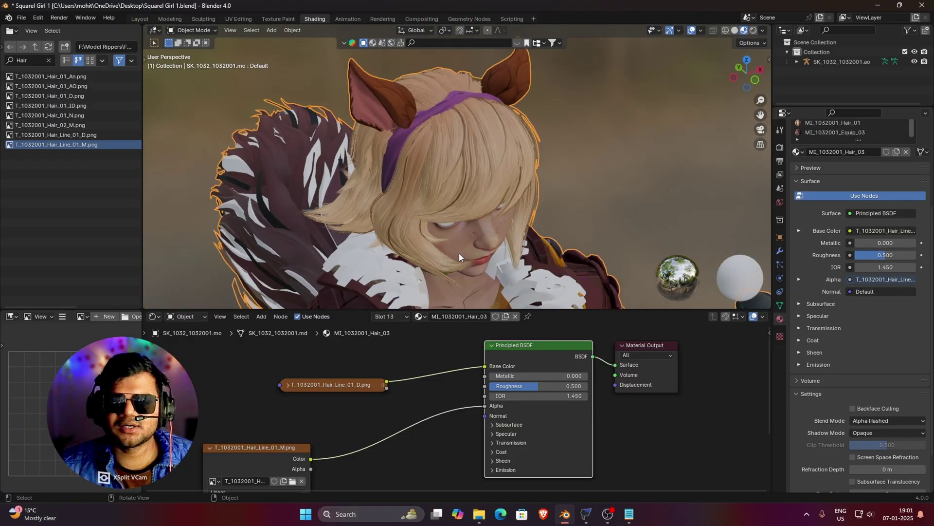
pyautogui.scroll(-5, 459, 252)
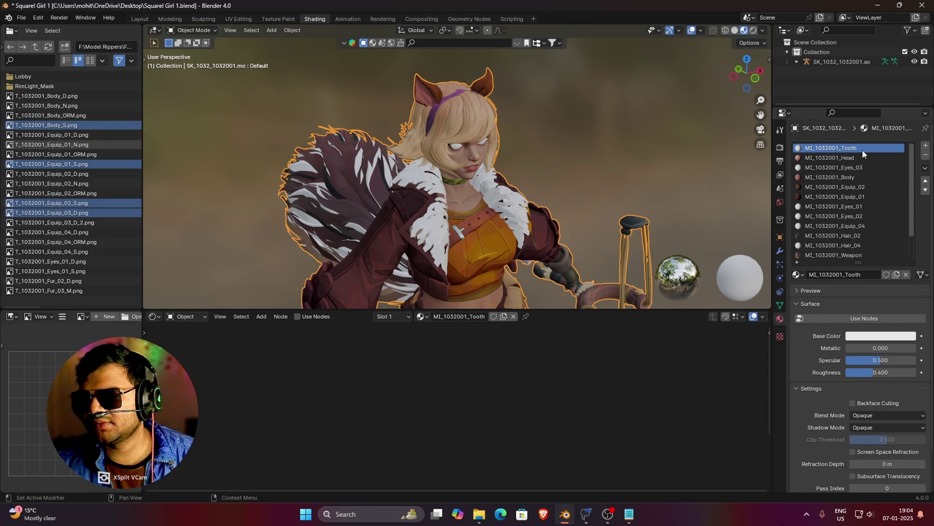
# - Search the texture file list for "Tooth" and clear the filter
pyautogui.click(40, 60)
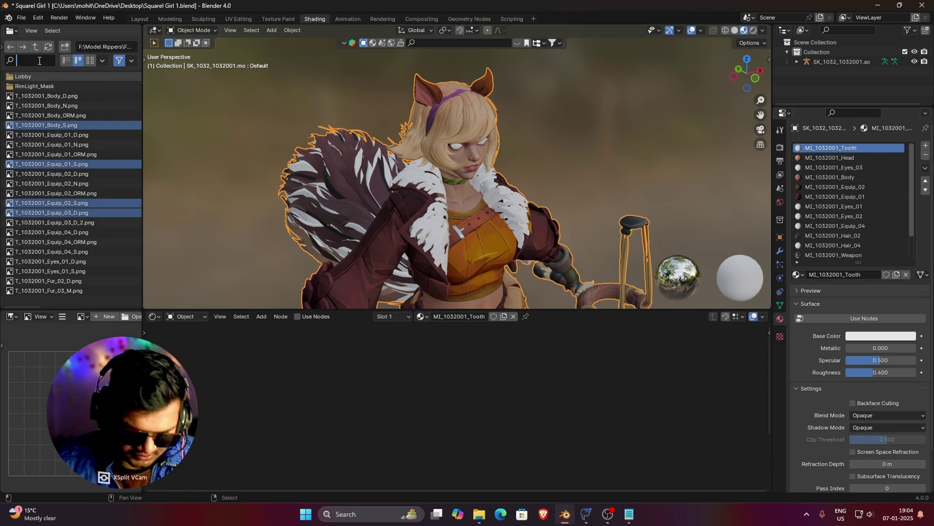
pyautogui.write('Tooth')
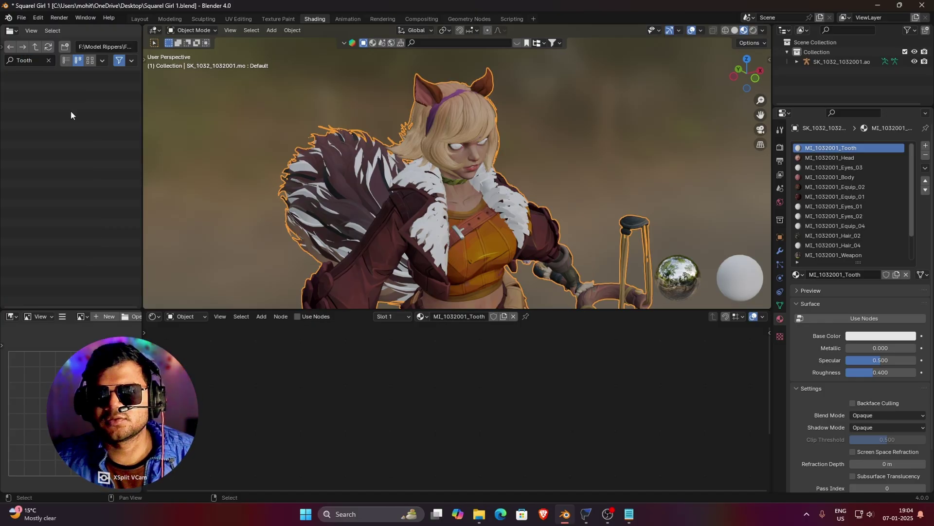
pyautogui.click(50, 61)
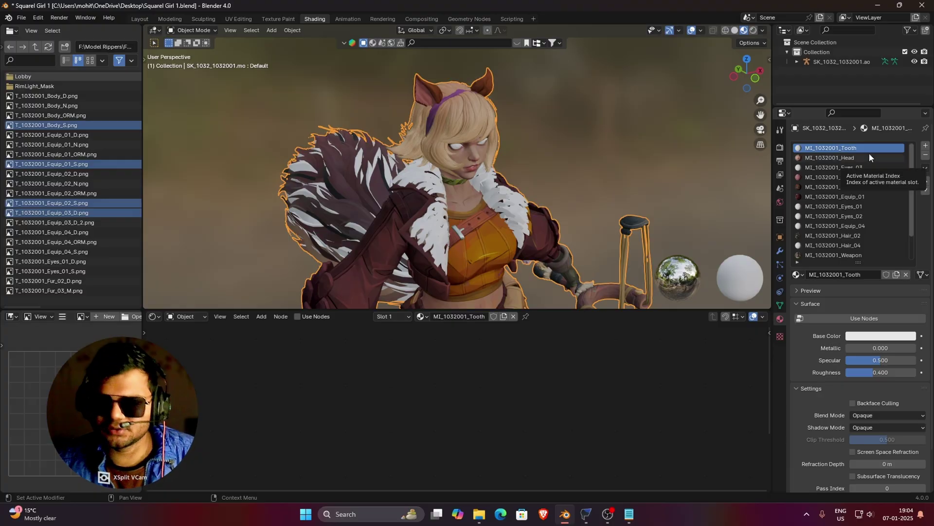
# - Close the Hair_03 JSON, open MI_1032001_Tooth from the Materials folder, and maximize its window
pyautogui.click(629, 515)
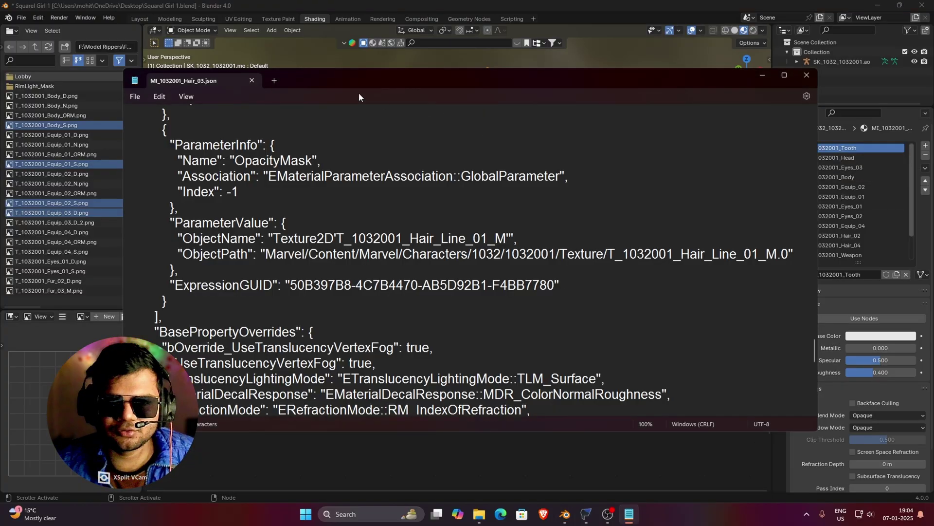
pyautogui.click(253, 81)
pyautogui.moveTo(489, 514)
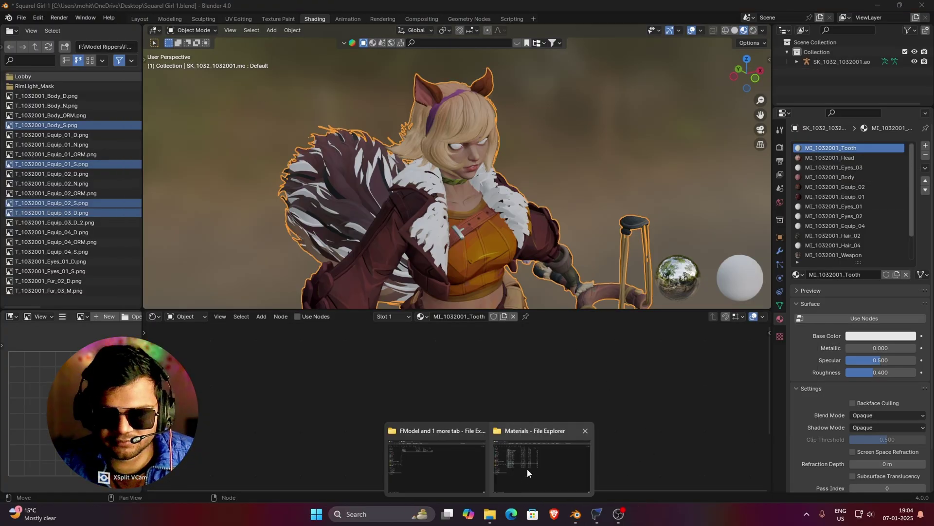
pyautogui.click(527, 469)
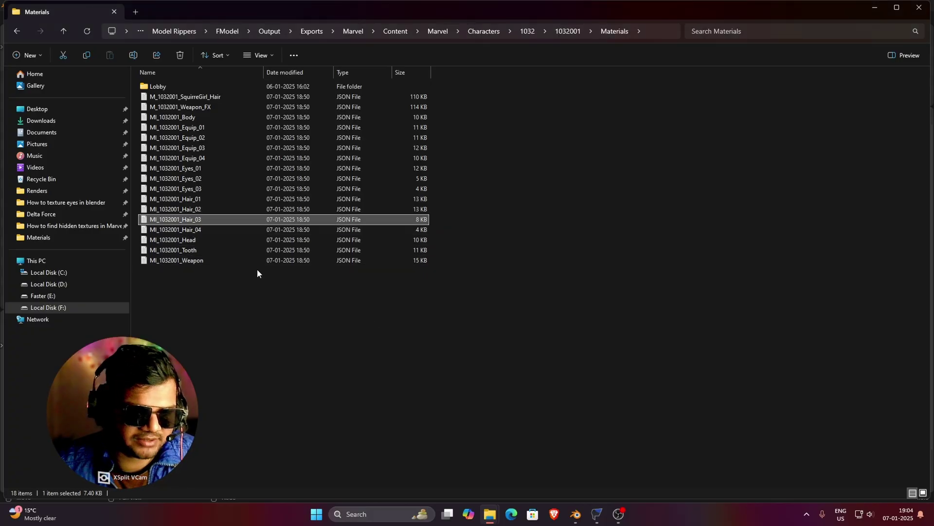
pyautogui.click(210, 250)
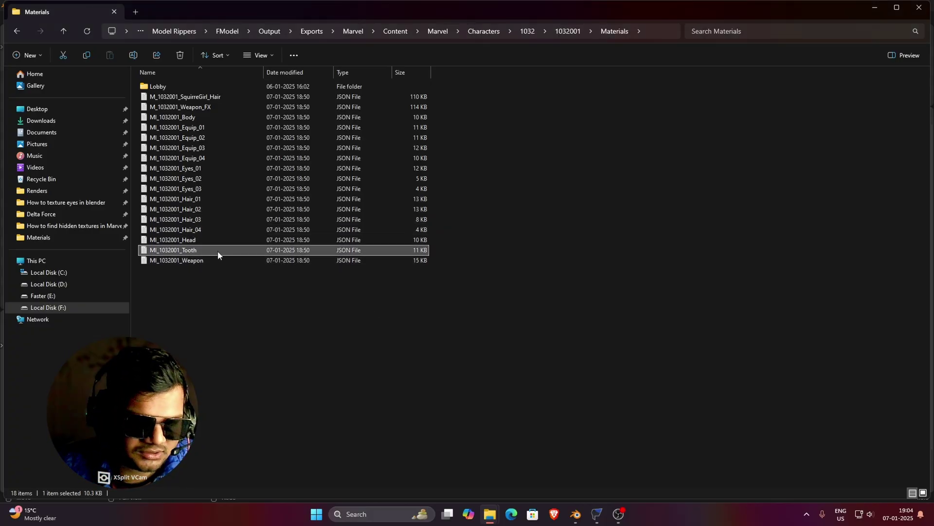
pyautogui.doubleClick(201, 251)
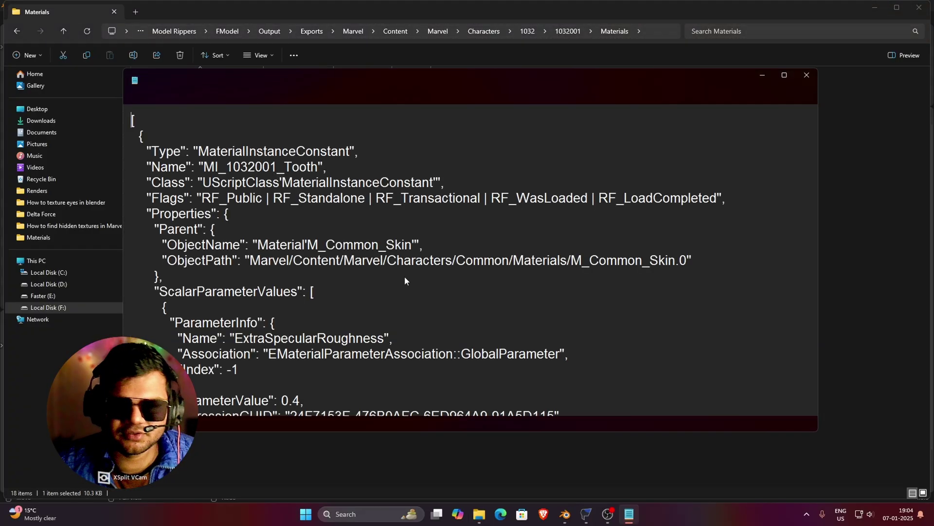
pyautogui.click(784, 76)
# - Examine the Tooth JSON's TextureParameterValues for the names and folder paths of the BaseColor, ORM and Normal textures
pyautogui.scroll(-4, 932, 101)
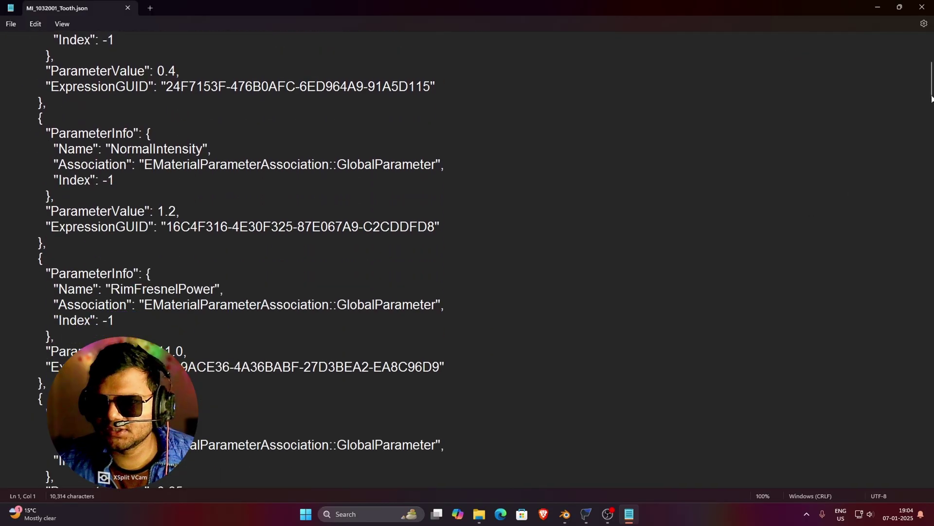
pyautogui.moveTo(931, 89); pyautogui.dragTo(932, 465)
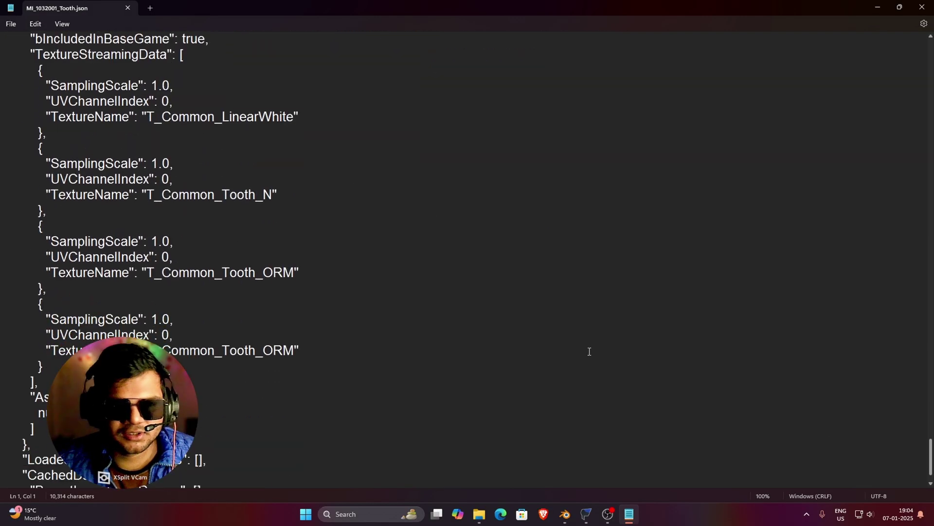
pyautogui.scroll(10, 589, 352)
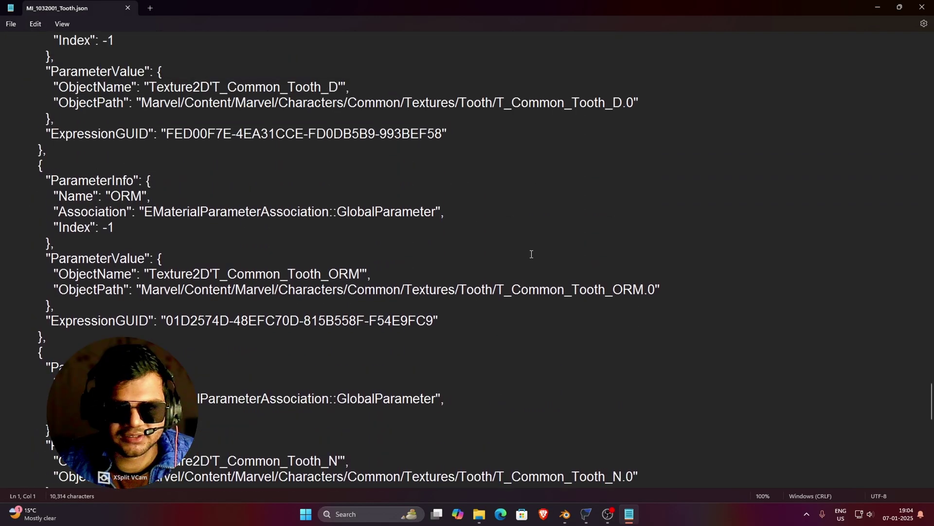
pyautogui.scroll(7, 540, 254)
pyautogui.scroll(-3, 550, 273)
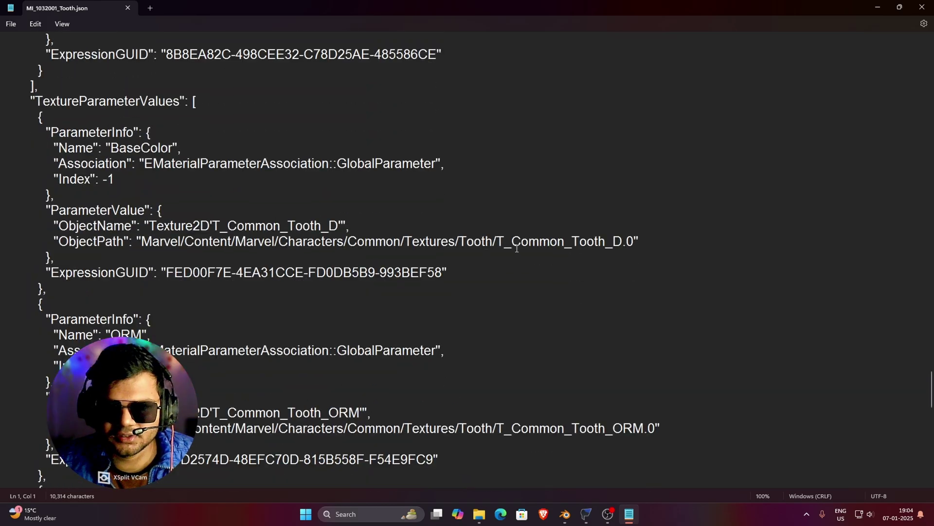
pyautogui.scroll(-2, 465, 353)
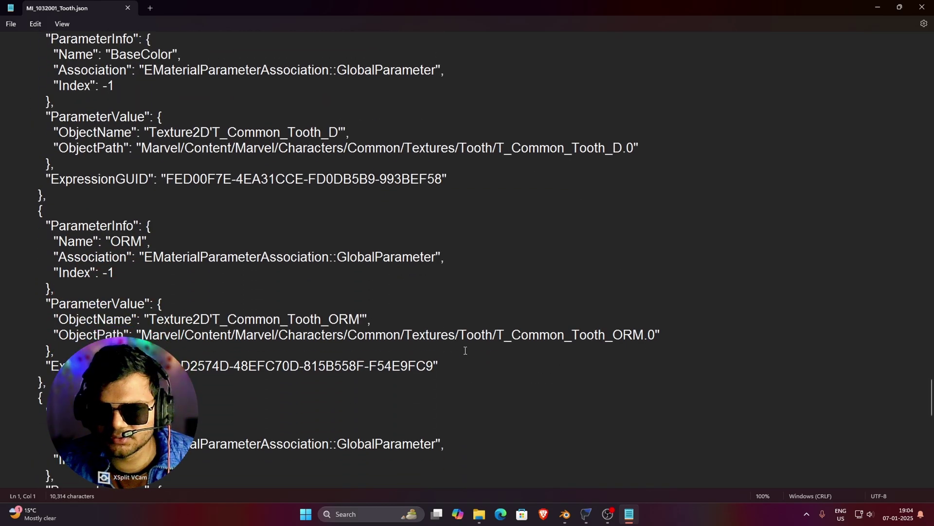
pyautogui.scroll(-4, 606, 372)
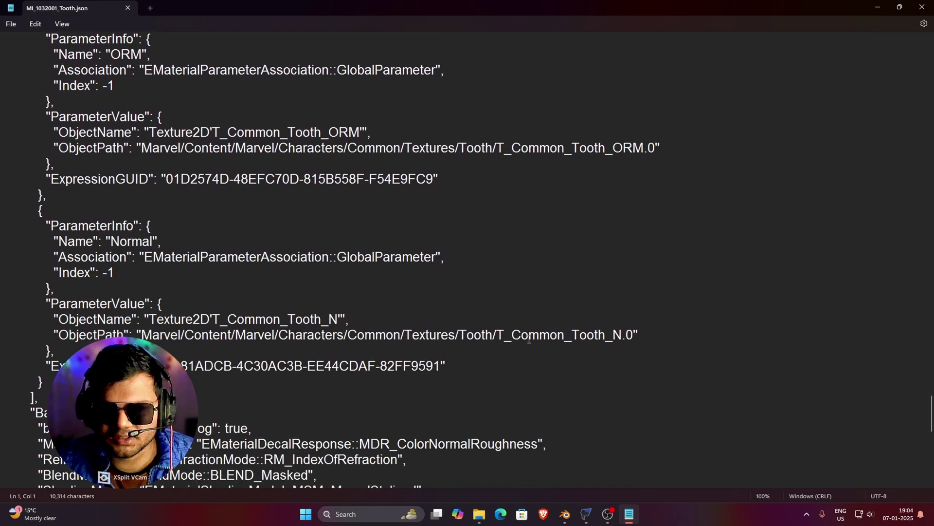
# - Copy the texture name T_Common_Tooth_D from the BaseColor entry's ObjectPath in the Tooth JSON
pyautogui.scroll(5, 615, 339)
pyautogui.click(512, 200)
pyautogui.moveTo(499, 196); pyautogui.dragTo(605, 199)
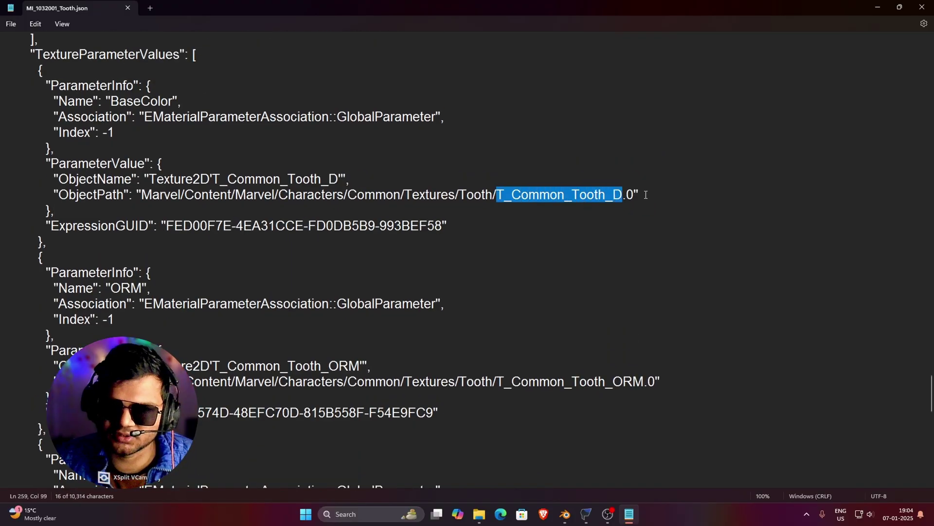
pyautogui.rightClick(582, 196)
pyautogui.click(603, 243)
# - Switch to FModel, search all packages for T_Common_Tooth_D, and go to T_Common_Tooth_D.uasset in its folder
pyautogui.click(586, 514)
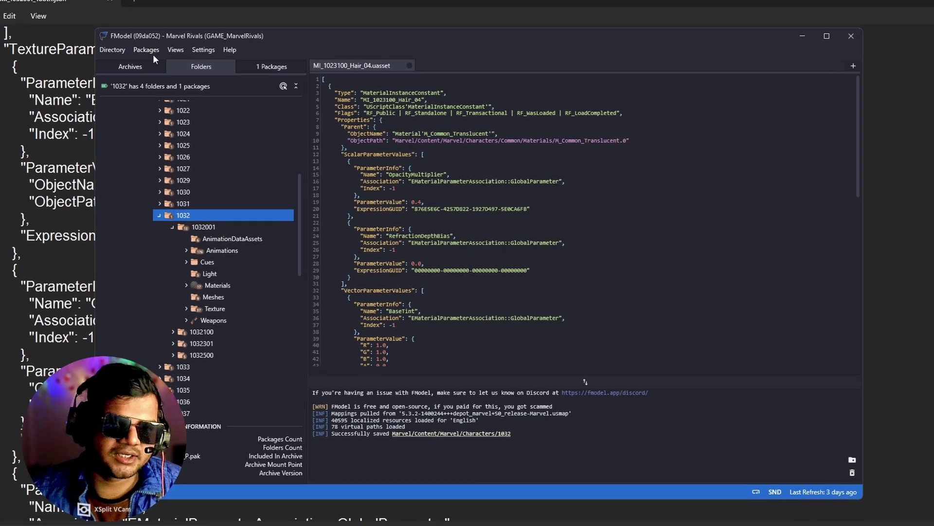
pyautogui.click(146, 49)
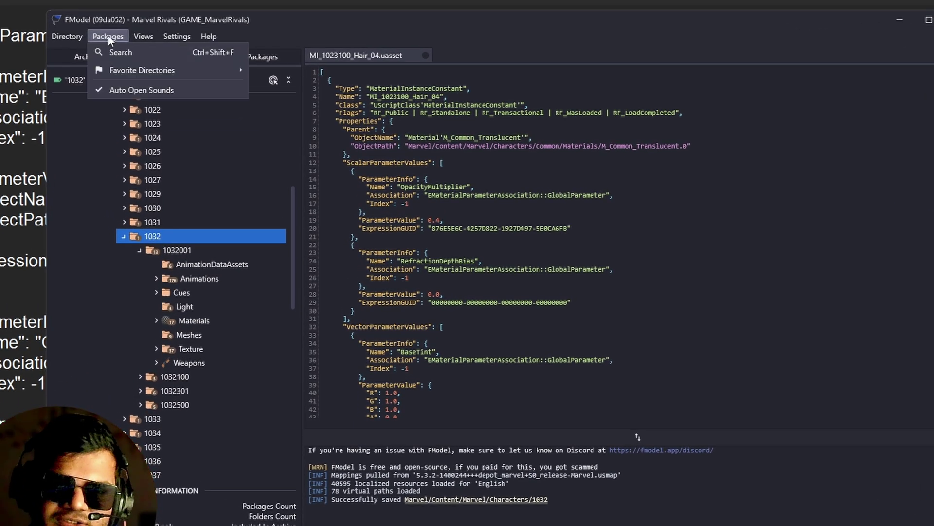
pyautogui.click(147, 49)
pyautogui.hotkey('ctrl', 'v')
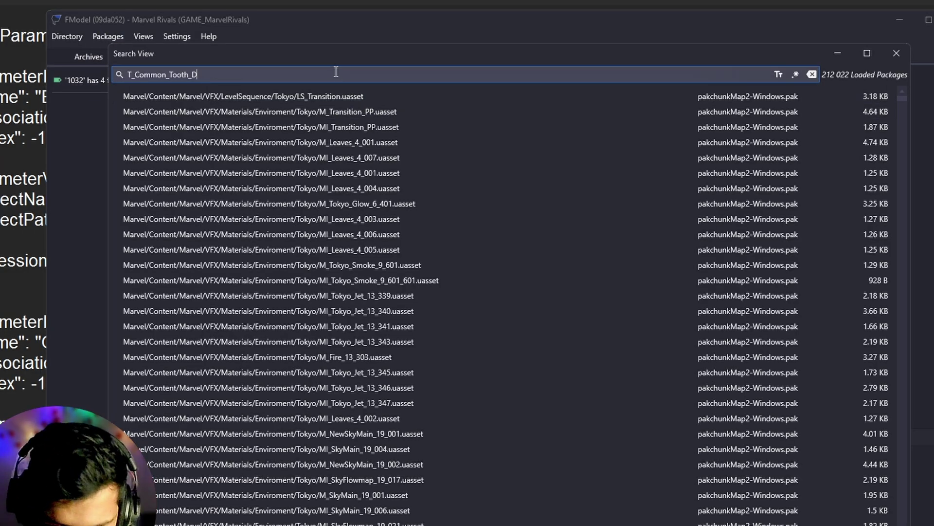
pyautogui.press('Return')
pyautogui.click(423, 117)
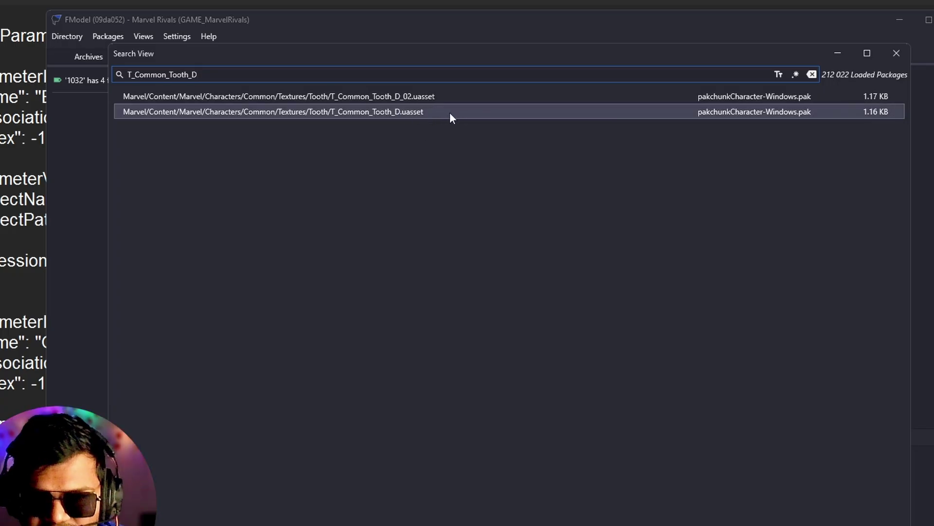
pyautogui.rightClick(413, 111)
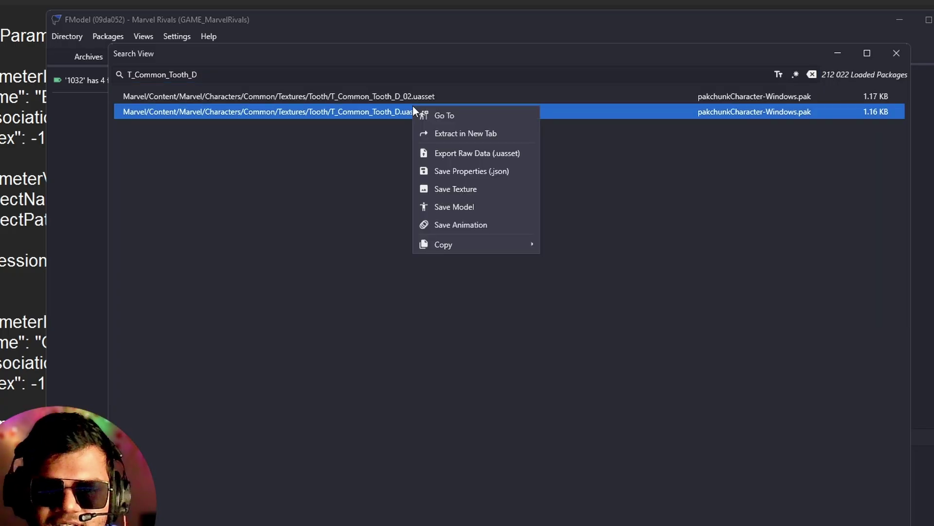
pyautogui.click(448, 115)
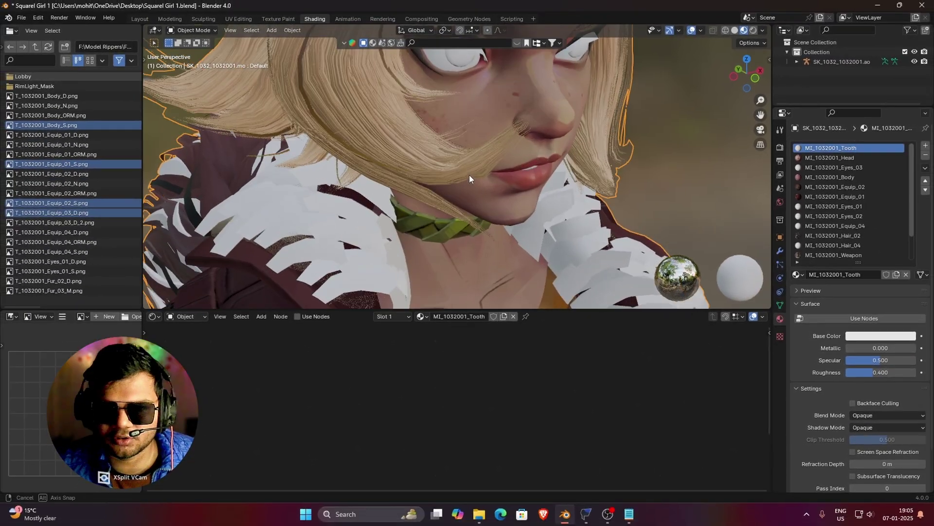
# - In Blender, turn the view toward the character's face and enable nodes for the MI_1032001_Tooth material
pyautogui.moveTo(469, 177); pyautogui.dragTo(385, 118, button='middle')
pyautogui.moveTo(760, 113); pyautogui.dragTo(478, 349)
pyautogui.click(319, 316)
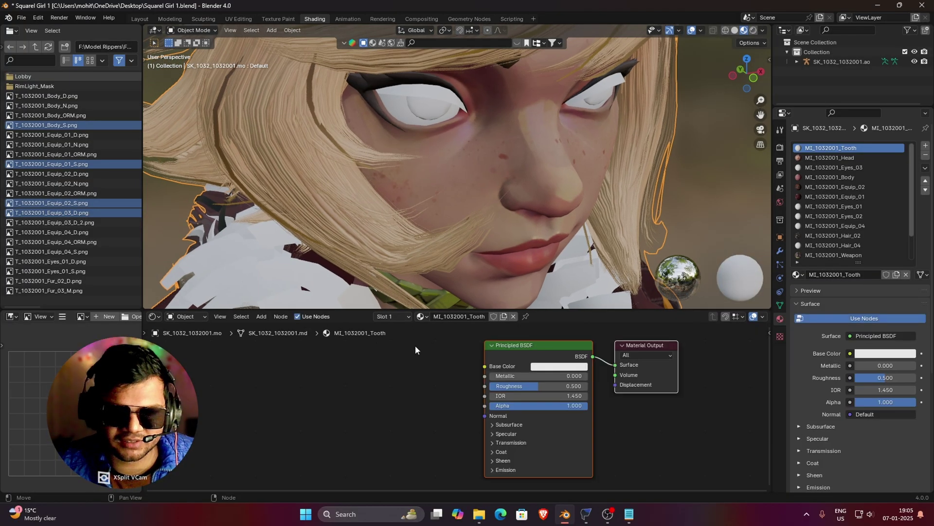
# - Check the Tooth JSON's ORM and Normal texture names against the packages in FModel's Tooth folder
pyautogui.click(630, 513)
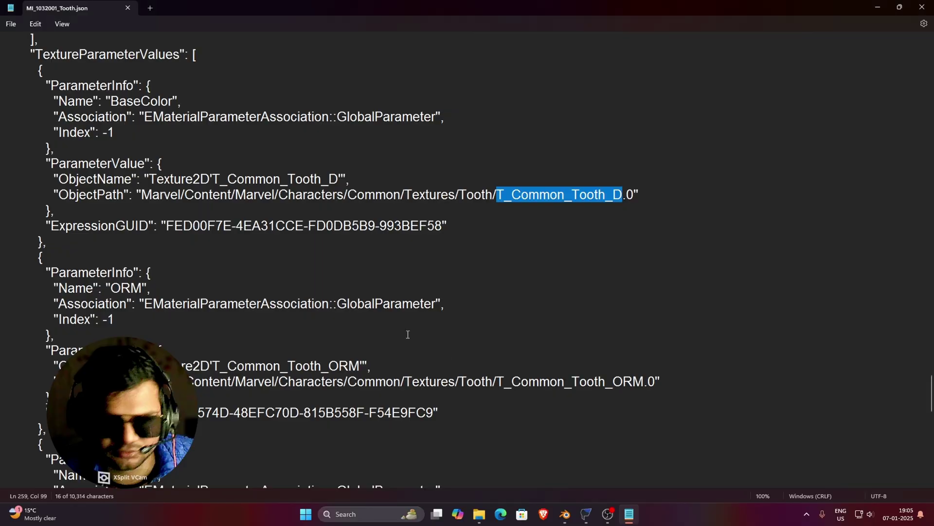
pyautogui.click(607, 518)
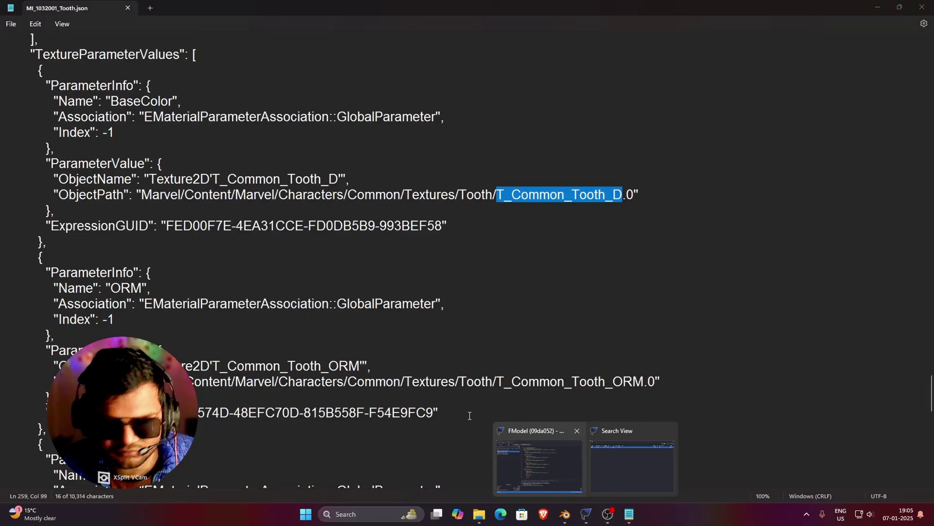
pyautogui.click(541, 450)
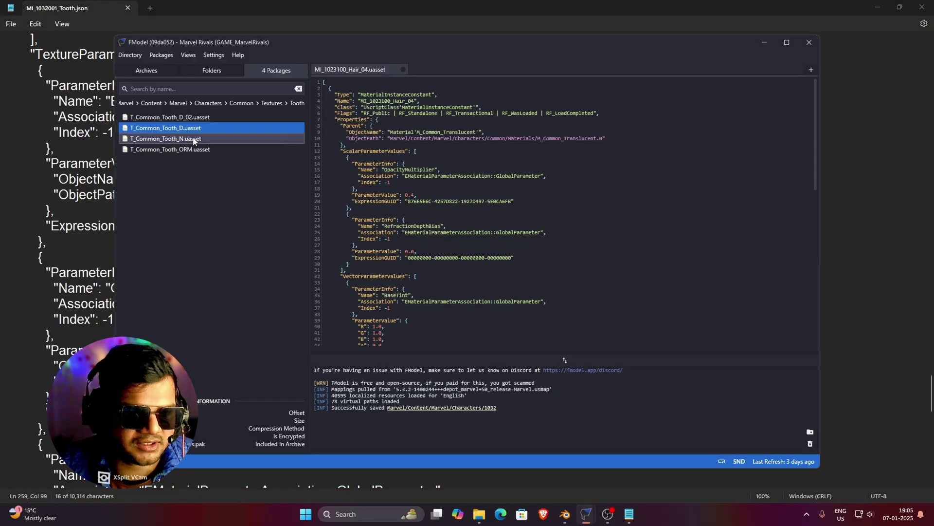
pyautogui.click(628, 514)
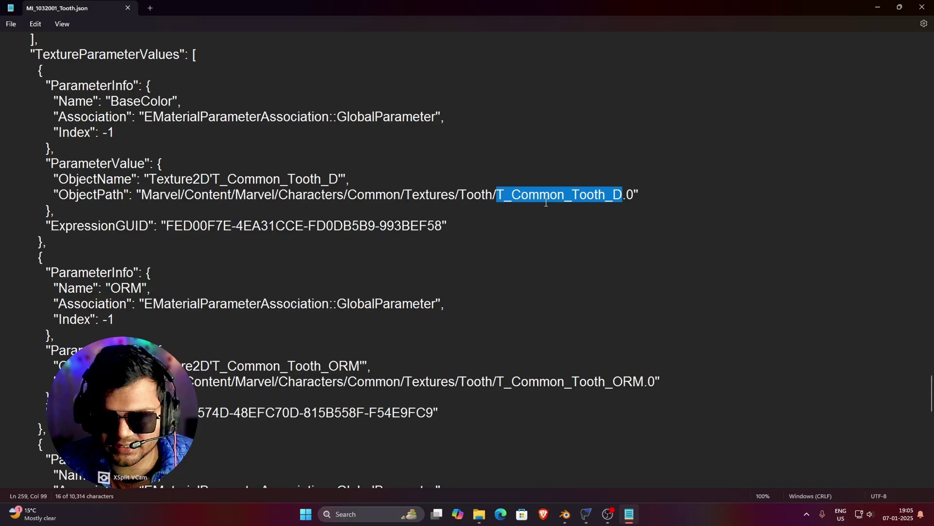
pyautogui.scroll(-4, 625, 393)
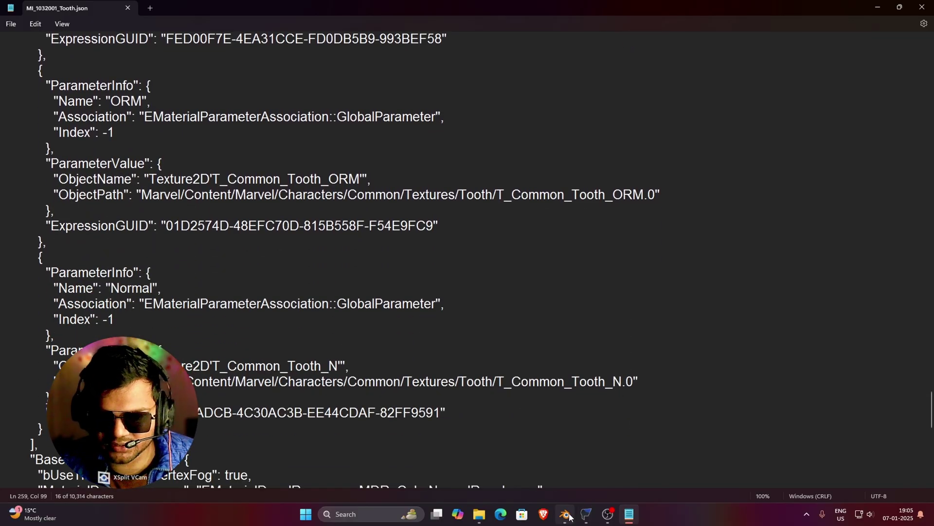
# - In FModel, select T_Common_Tooth_D, T_Common_Tooth_N and T_Common_Tooth_ORM in the Tooth folder and save them as textures
pyautogui.click(588, 515)
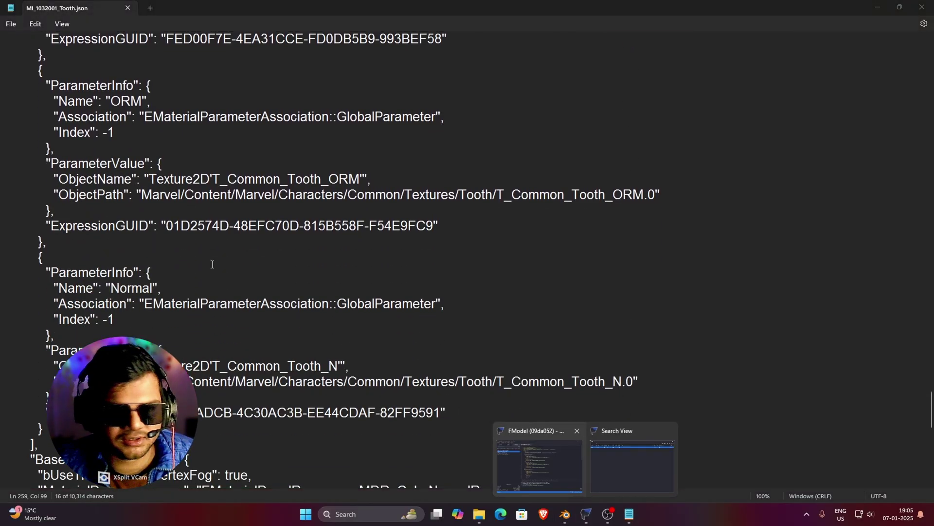
pyautogui.click(627, 467)
pyautogui.click(586, 514)
pyautogui.click(539, 467)
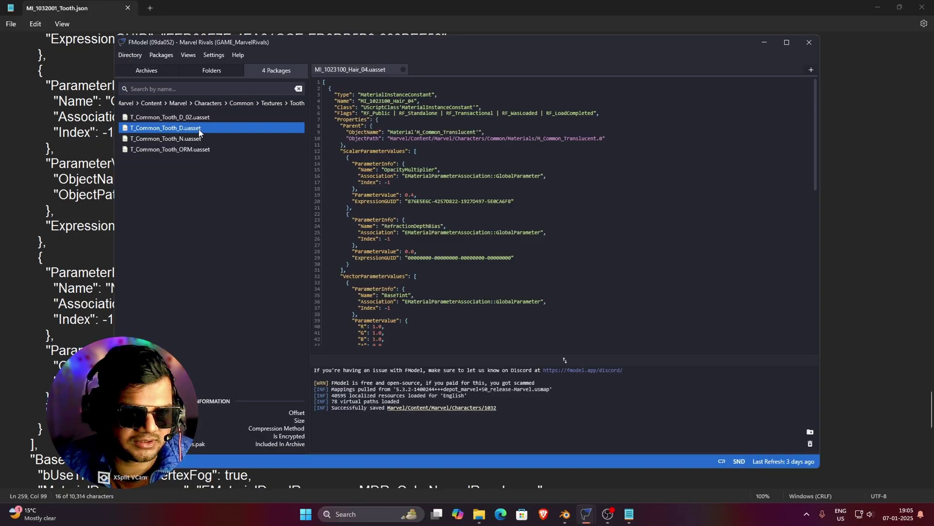
pyautogui.moveTo(199, 134); pyautogui.dragTo(192, 154)
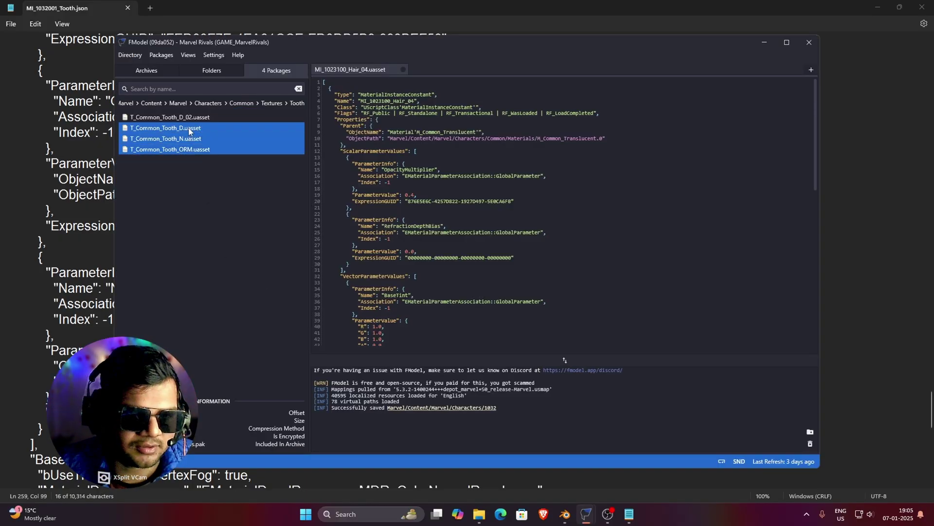
pyautogui.rightClick(190, 130)
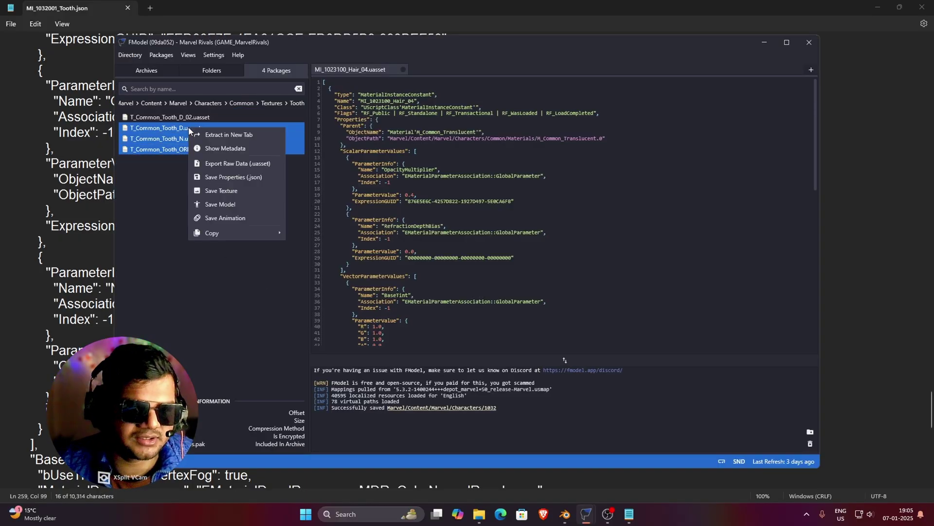
pyautogui.click(242, 208)
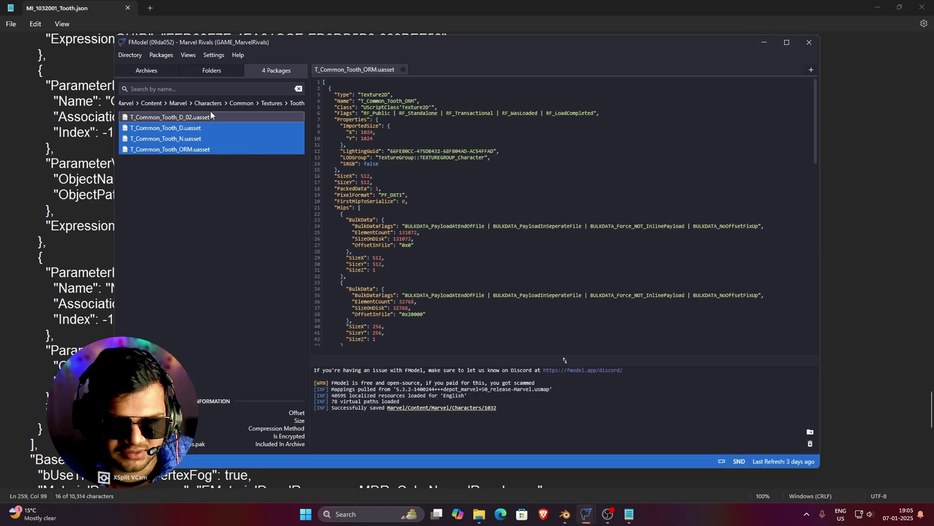
pyautogui.click(205, 88)
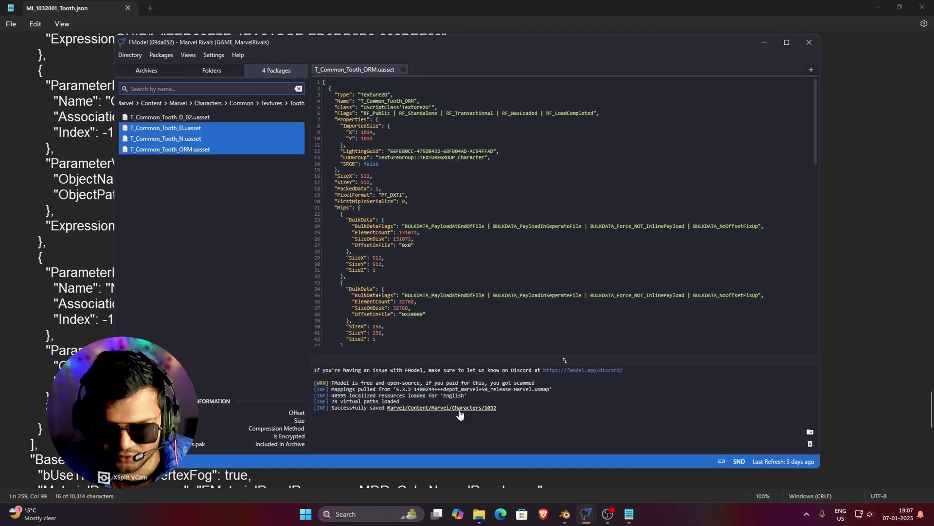
# - Open FModel's Output folder and browse to Exports/Marvel/Content/Marvel/Characters/Common/Textures/Tooth
pyautogui.click(458, 407)
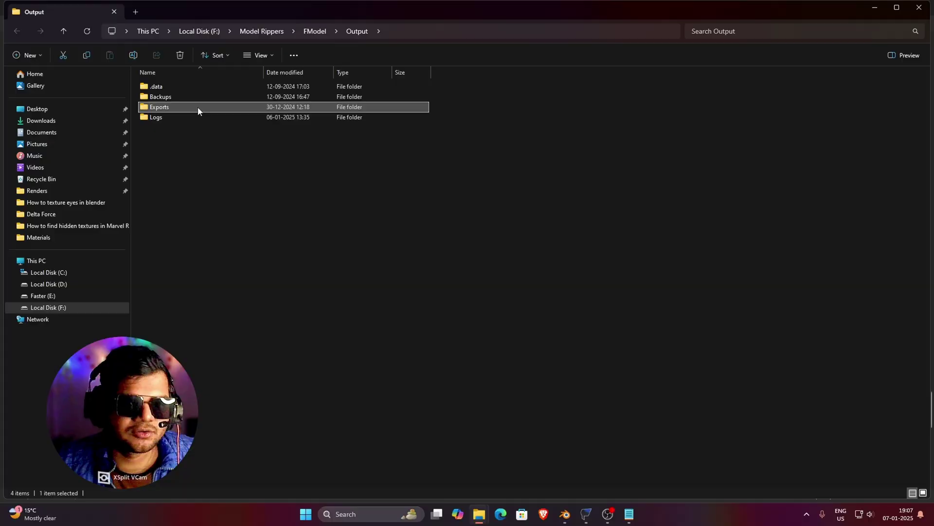
pyautogui.click(194, 125)
pyautogui.doubleClick(186, 108)
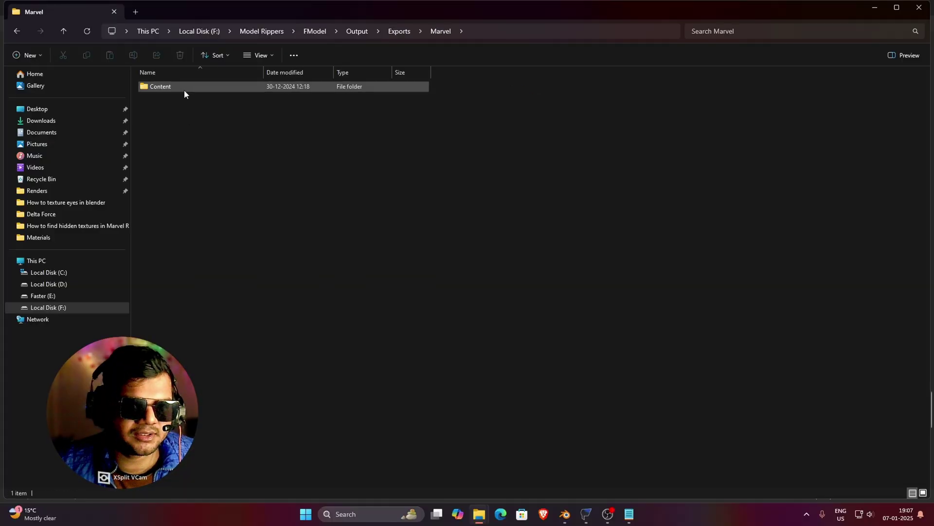
pyautogui.doubleClick(184, 87)
pyautogui.doubleClick(184, 89)
pyautogui.doubleClick(184, 89)
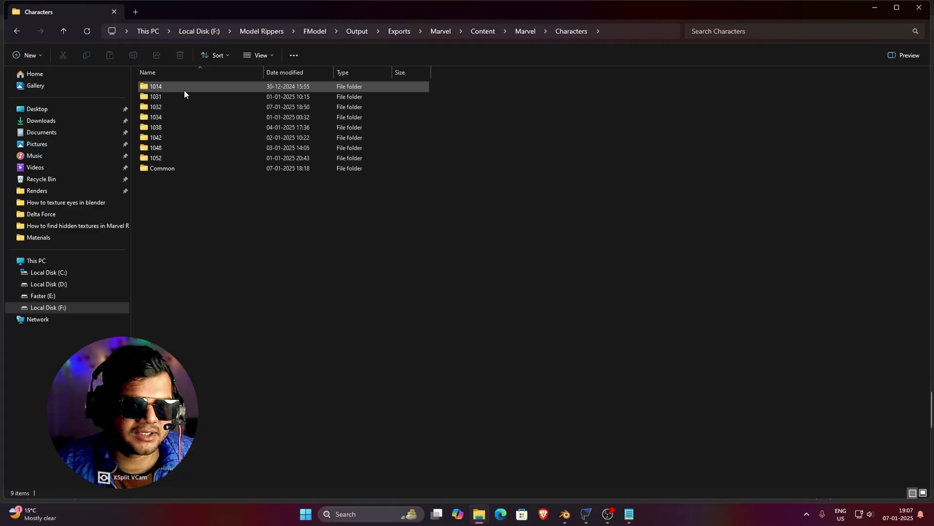
pyautogui.doubleClick(190, 168)
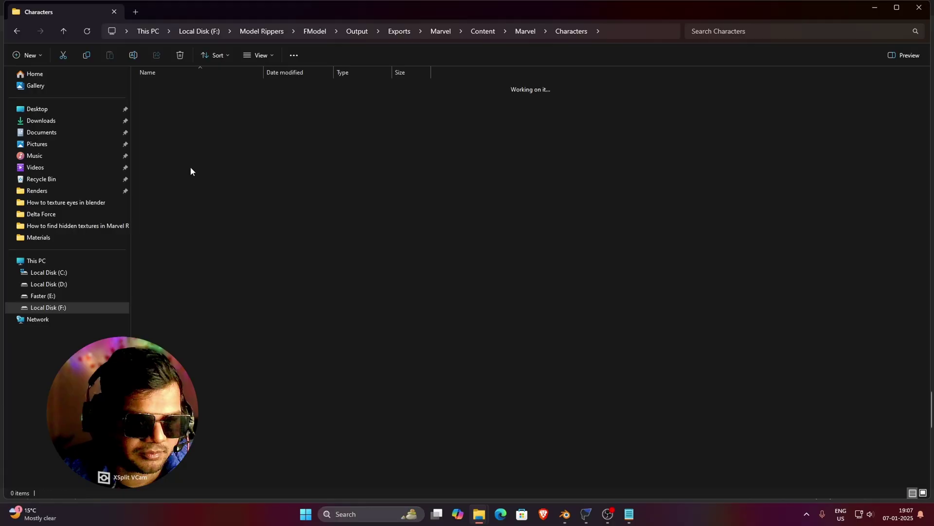
pyautogui.doubleClick(202, 86)
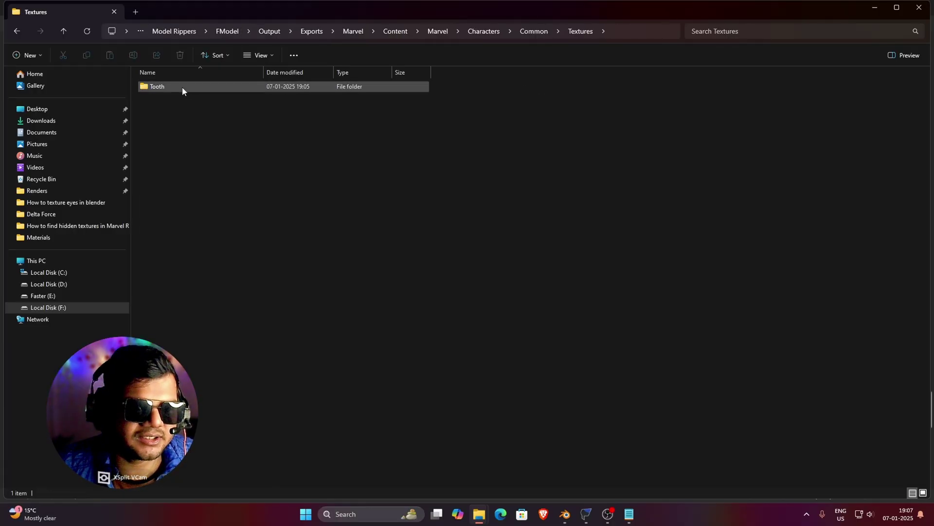
pyautogui.doubleClick(182, 90)
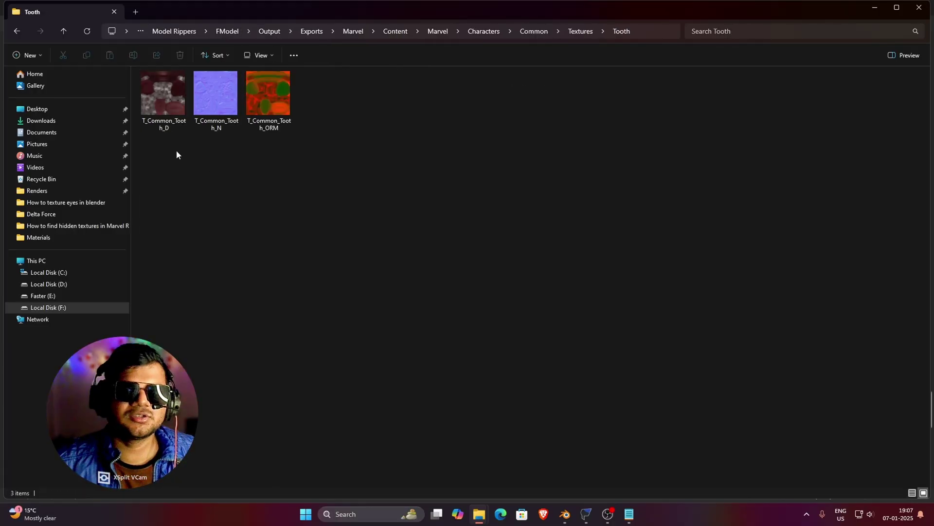
# - Copy the exported Tooth folder's path and load it in Blender's file browser
pyautogui.click(639, 31)
pyautogui.click(599, 285)
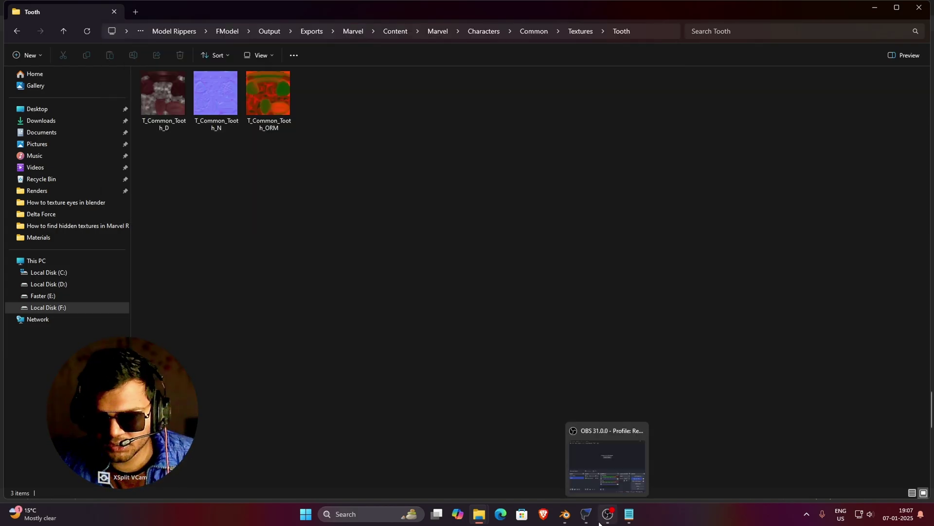
pyautogui.click(565, 514)
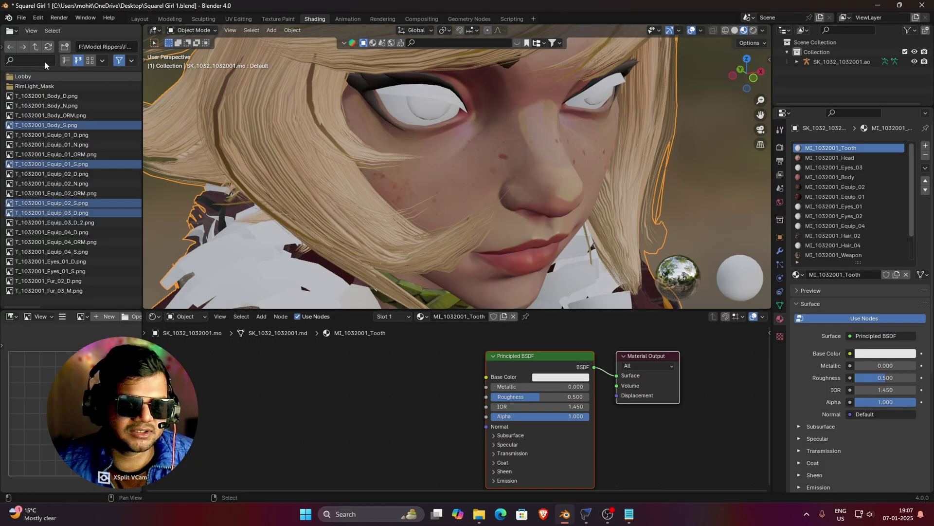
pyautogui.click(101, 45)
pyautogui.hotkey('ctrl', 'v')
pyautogui.press('Return')
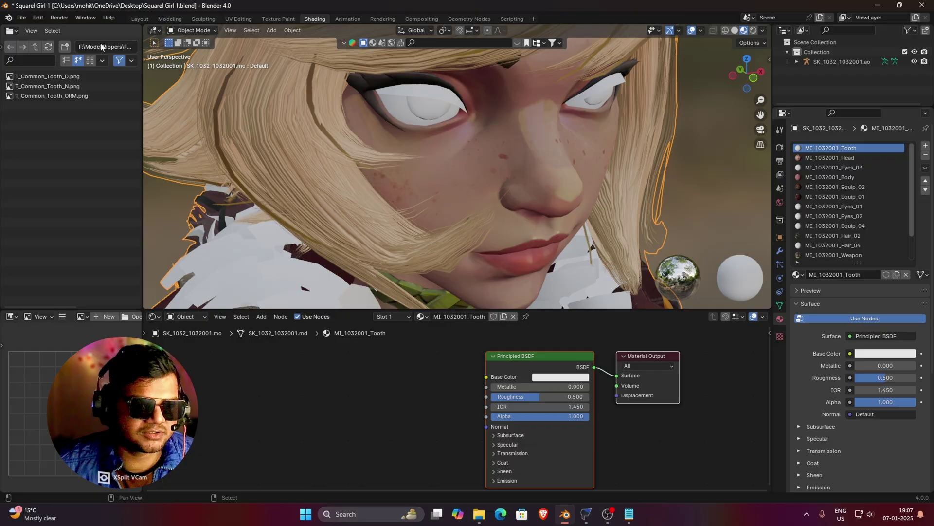
# - Add T_Common_Tooth_D.png to the Tooth material, connect its Color to Base Color, and collapse the texture node
pyautogui.moveTo(47, 76); pyautogui.dragTo(310, 372)
pyautogui.moveTo(467, 273); pyautogui.dragTo(515, 205, button='middle')
pyautogui.moveTo(487, 376)
pyautogui.mouseDown()
pyautogui.moveTo(460, 392)
pyautogui.moveTo(487, 377)
pyautogui.mouseUp()
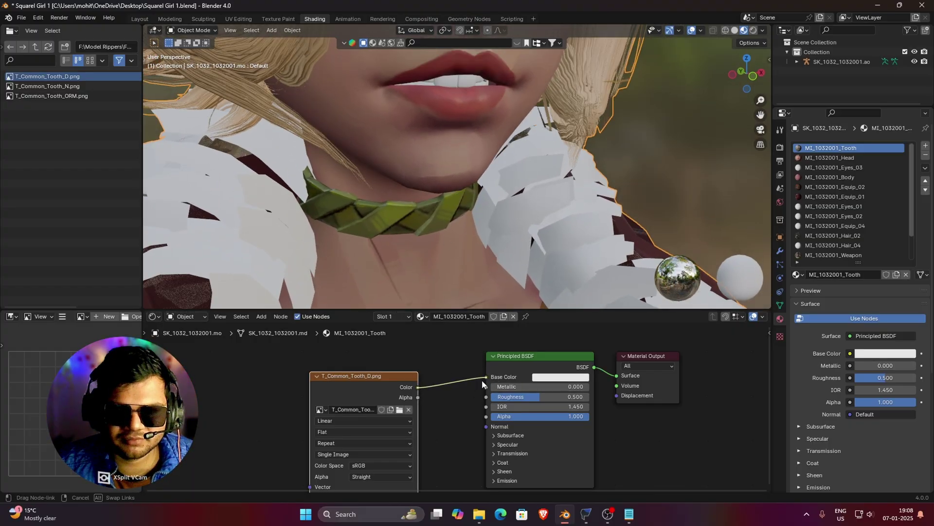
pyautogui.click(317, 376)
# - Add T_Common_Tooth_N.png as Non-Color, route it through a Normal Map node into Normal, and collapse the texture node
pyautogui.click(13, 86)
pyautogui.moveTo(14, 86); pyautogui.dragTo(288, 372)
pyautogui.click(320, 459)
pyautogui.click(379, 419)
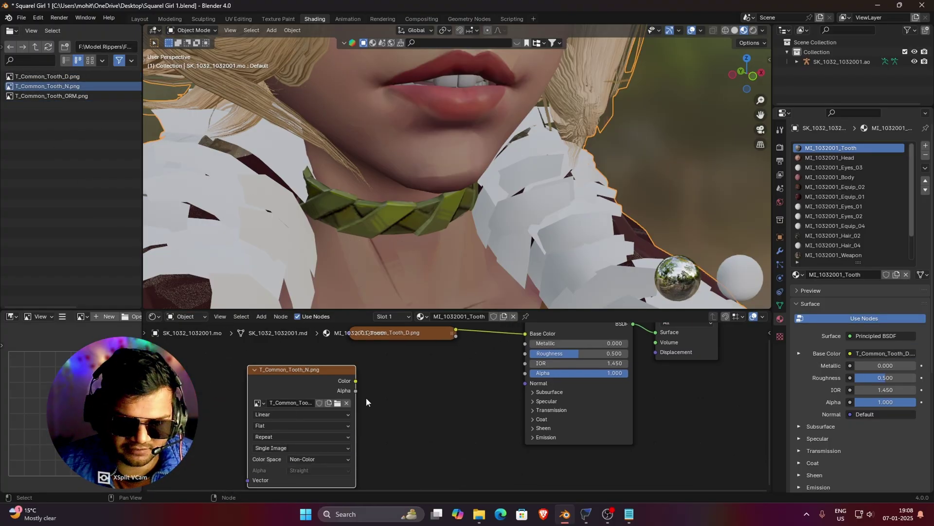
pyautogui.moveTo(355, 381); pyautogui.dragTo(526, 383)
pyautogui.click(458, 400)
pyautogui.click(413, 378)
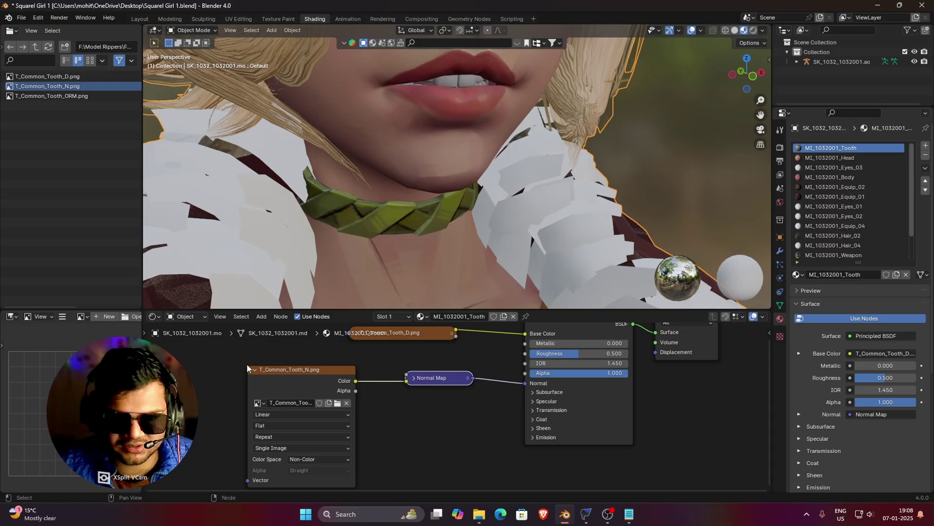
pyautogui.click(254, 369)
# - Add T_Common_Tooth_ORM.png as Non-Color and split it with Separate Color, wiring Green to Roughness and Blue to Metallic
pyautogui.click(82, 97)
pyautogui.moveTo(83, 97); pyautogui.dragTo(374, 410)
pyautogui.click(277, 477)
pyautogui.click(341, 436)
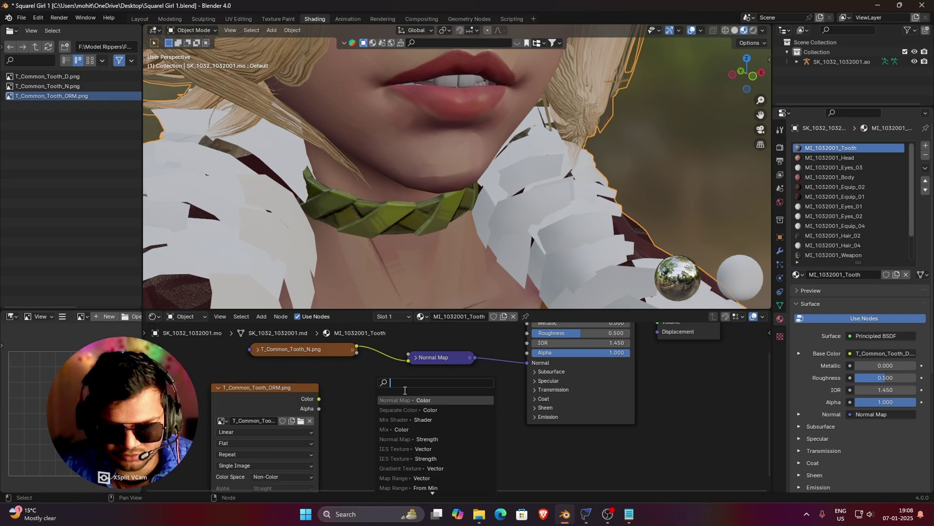
pyautogui.click(412, 410)
pyautogui.moveTo(428, 424); pyautogui.dragTo(527, 370)
pyautogui.moveTo(436, 449); pyautogui.dragTo(536, 354)
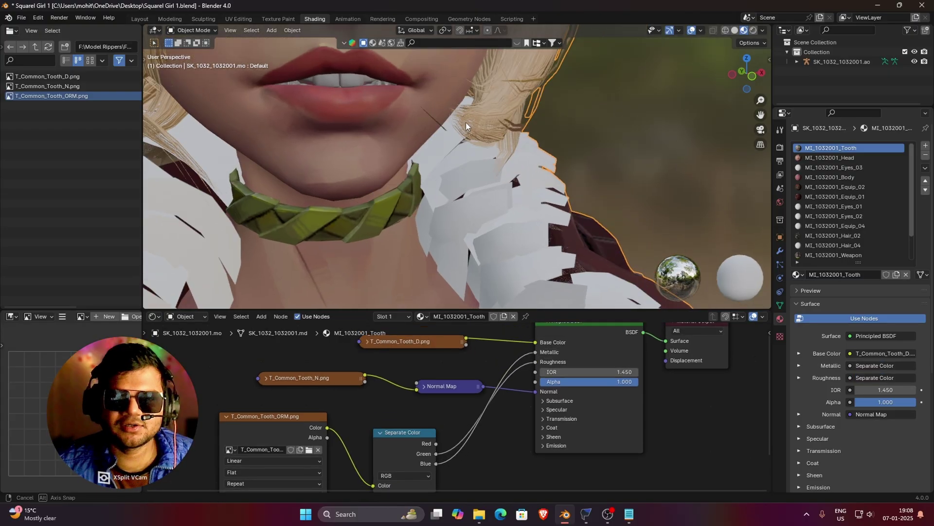
# - Inspect the textured teeth, the face and the tail fur on the character
pyautogui.keyDown('shift'); pyautogui.moveTo(467, 127); pyautogui.dragTo(470, 272, button='middle'); pyautogui.keyUp('shift')
pyautogui.scroll(-10, 597, 189)
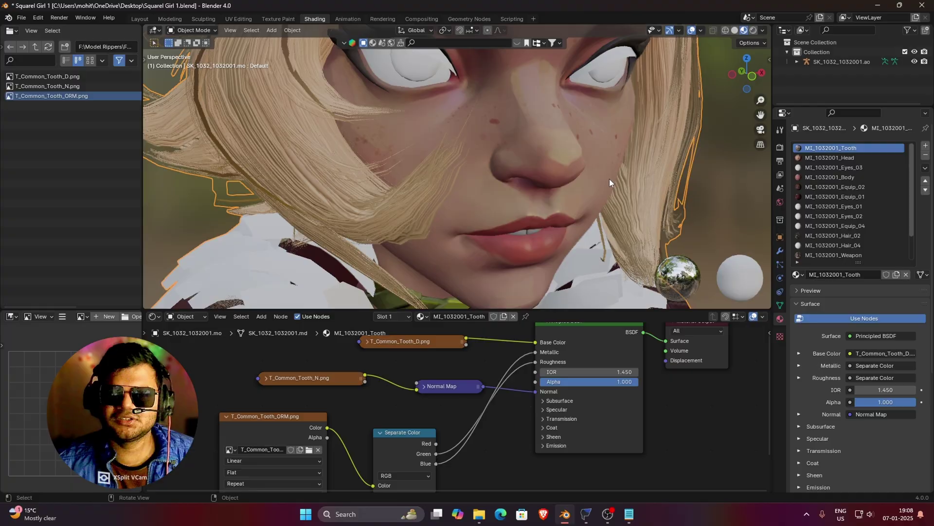
pyautogui.moveTo(351, 209); pyautogui.dragTo(424, 230, button='middle')
pyautogui.scroll(5, 443, 208)
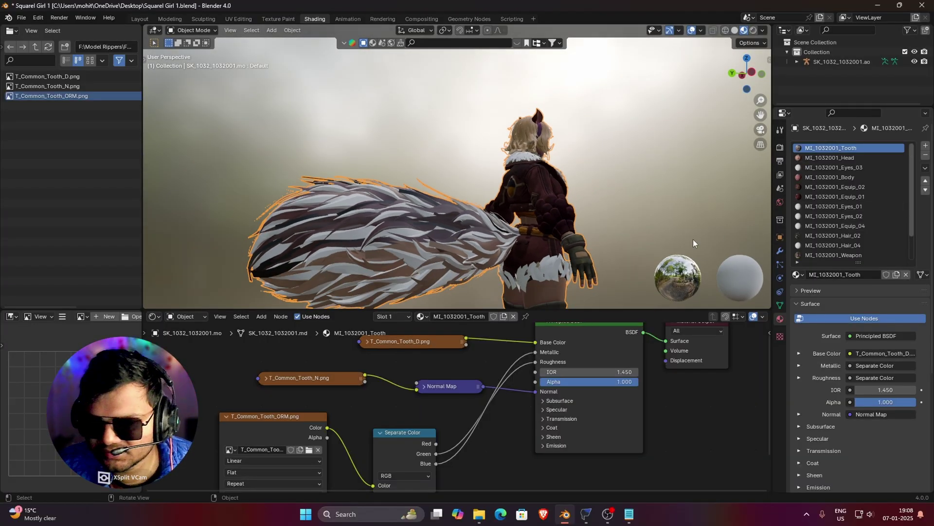
# - Make MI_1032001_Equip_04 the active material and close the open Notepad window
pyautogui.scroll(-3, 871, 209)
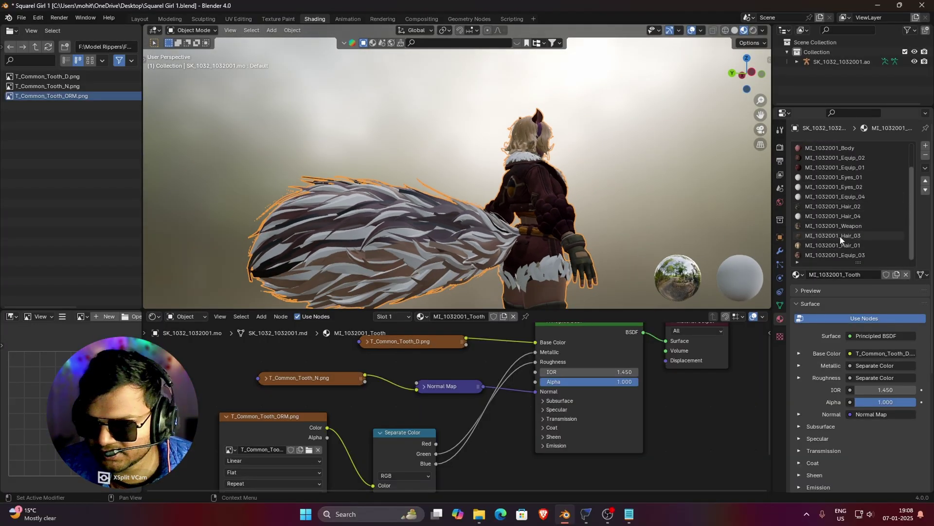
pyautogui.click(869, 196)
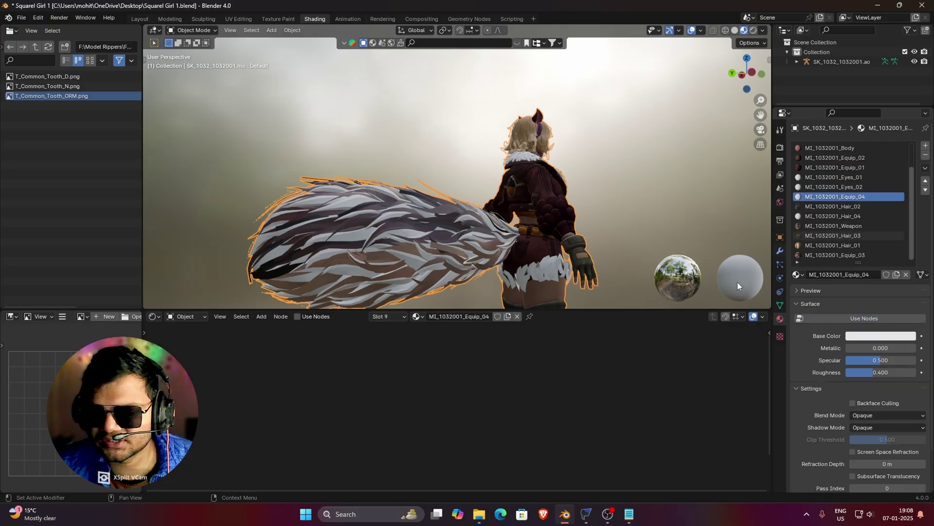
pyautogui.click(628, 514)
pyautogui.click(914, 14)
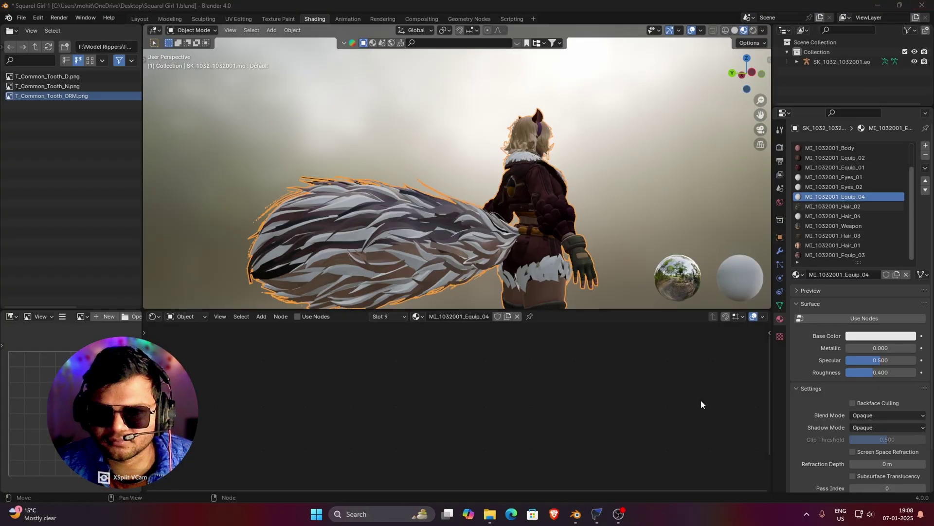
# - Switch to the Materials folder in File Explorer, open the MI_1032001_Equip_04 JSON file and find its texture parameters
pyautogui.moveTo(490, 514)
pyautogui.click(465, 441)
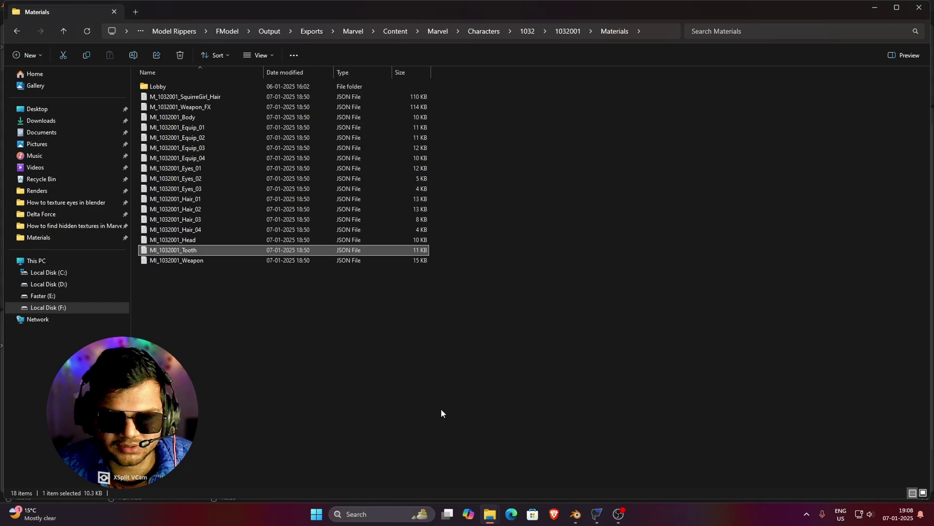
pyautogui.doubleClick(205, 158)
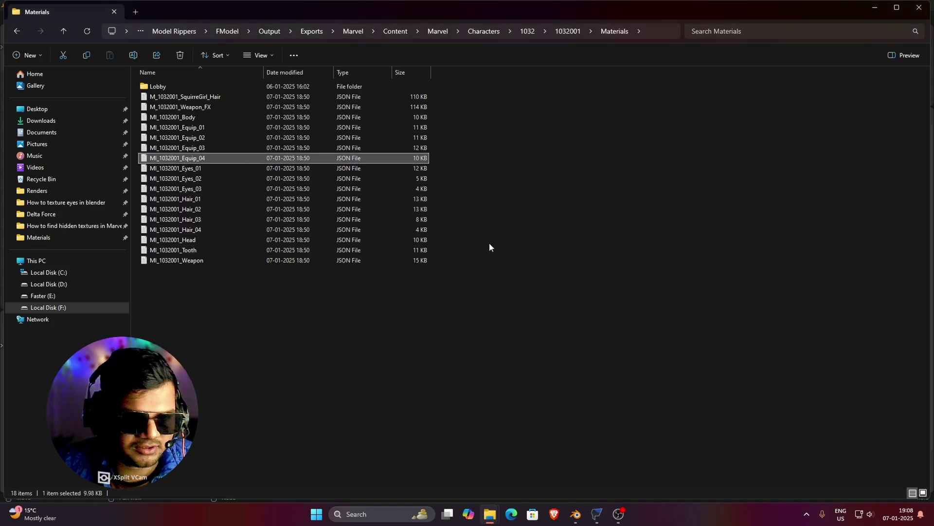
pyautogui.scroll(-3, 816, 139)
pyautogui.moveTo(815, 134); pyautogui.dragTo(819, 382)
pyautogui.scroll(5, 649, 293)
pyautogui.scroll(7, 676, 291)
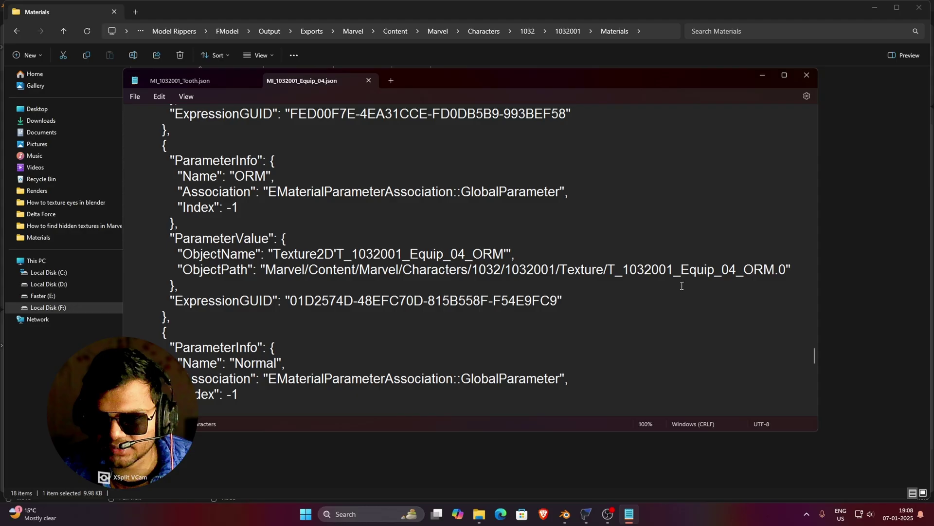
# - Check the ORM and Normal texture entries of MI_1032001_Equip_04.json and close the file
pyautogui.moveTo(616, 279); pyautogui.dragTo(761, 279)
pyautogui.scroll(-5, 706, 272)
pyautogui.moveTo(659, 229); pyautogui.dragTo(178, 243)
pyautogui.scroll(-3, 625, 282)
pyautogui.click(807, 75)
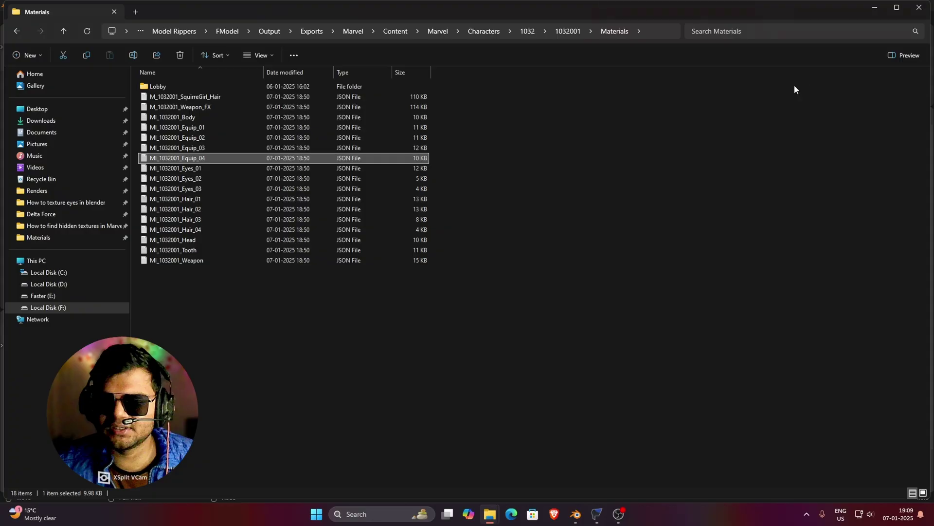
# - Switch to FModel, view its package search, close the search and return to Blender
pyautogui.click(582, 516)
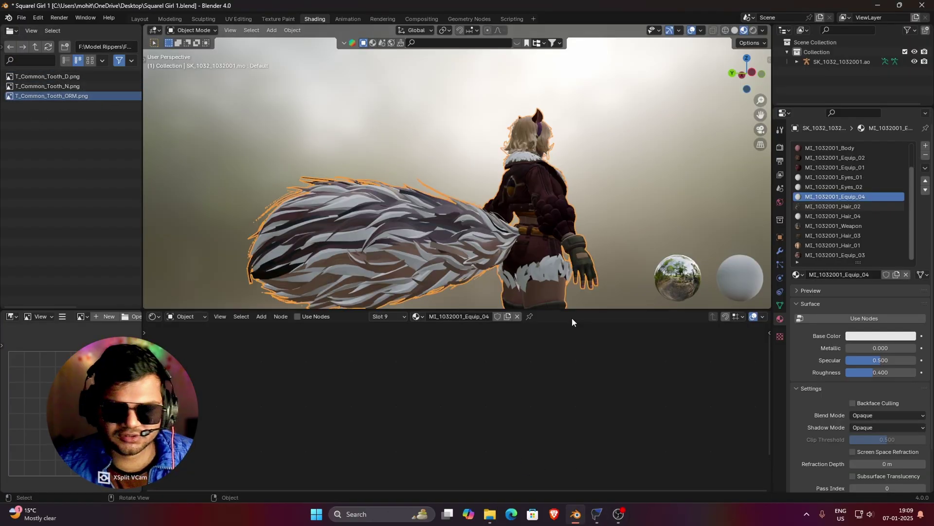
pyautogui.click(596, 514)
pyautogui.click(550, 465)
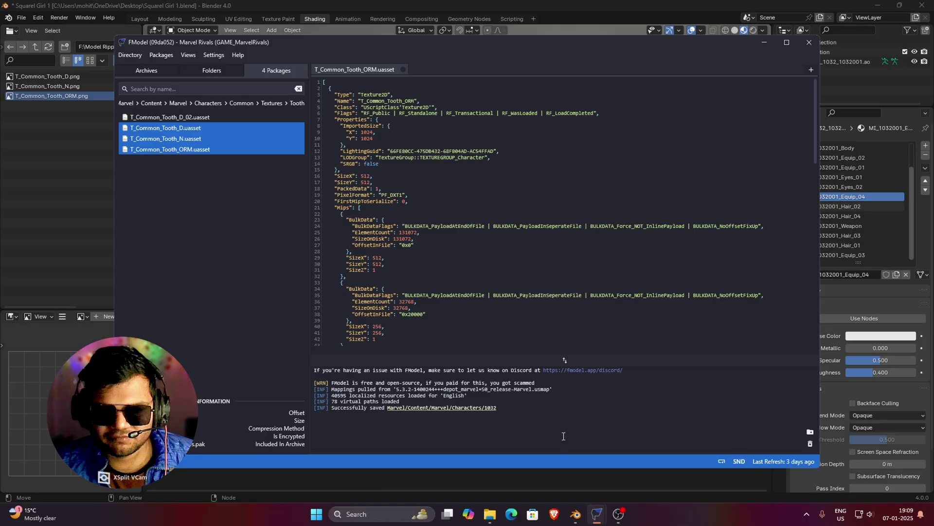
pyautogui.click(168, 56)
pyautogui.click(169, 68)
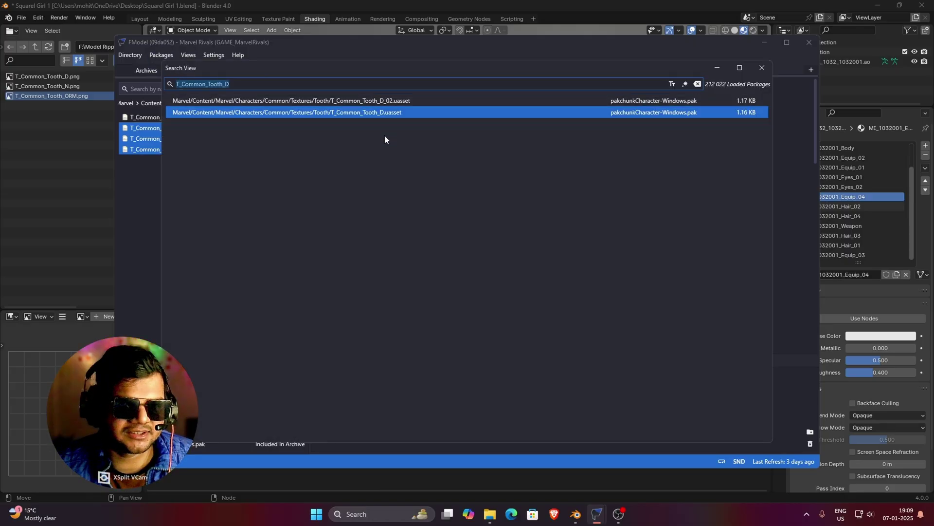
pyautogui.click(762, 68)
pyautogui.click(764, 42)
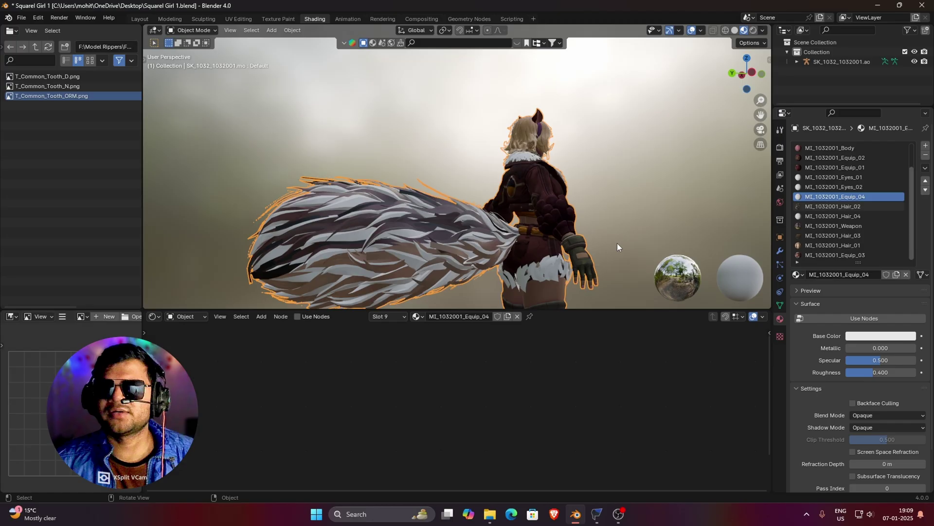
# - Inspect the character's front, the eyes and the fur collar up close
pyautogui.moveTo(617, 244); pyautogui.dragTo(458, 136, button='middle')
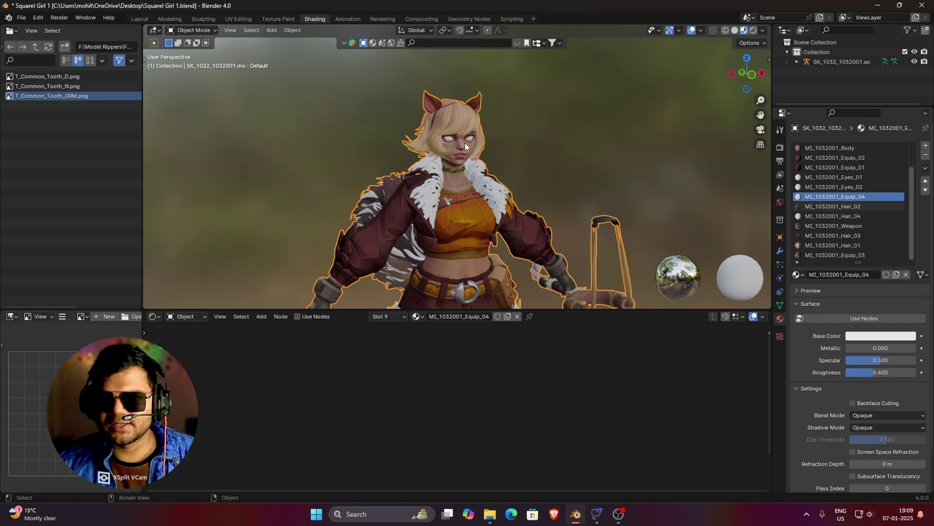
pyautogui.scroll(5, 465, 143)
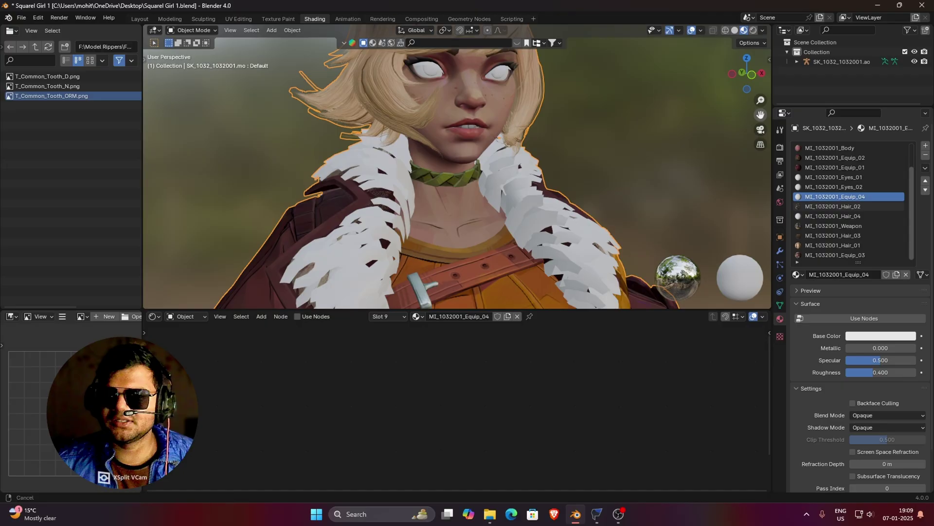
pyautogui.press('space')
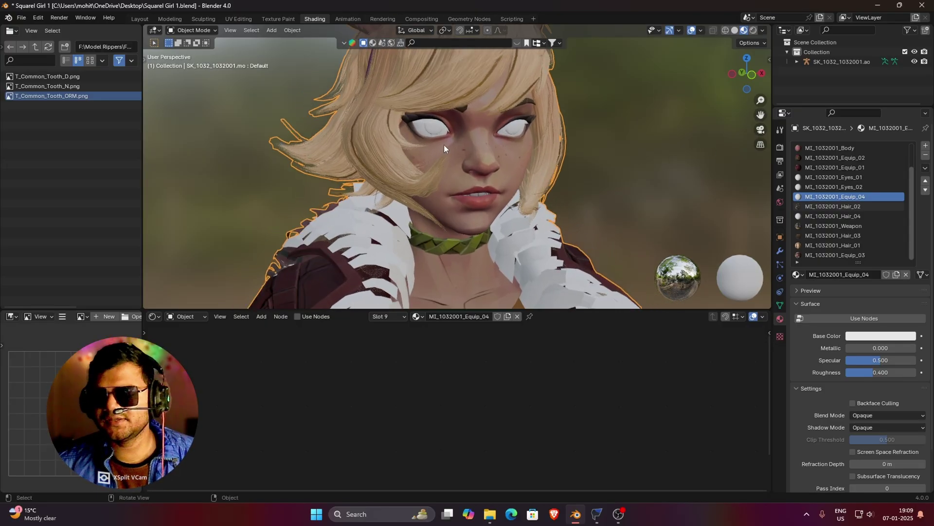